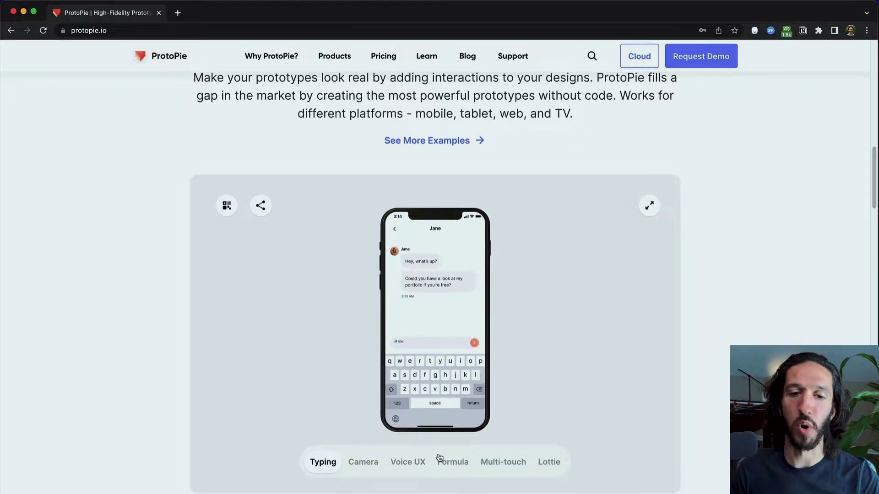
# Step: Browse the Multi-touch, Lottie and Typing example prototypes on the ProtoPie website
pyautogui.click(501, 467)
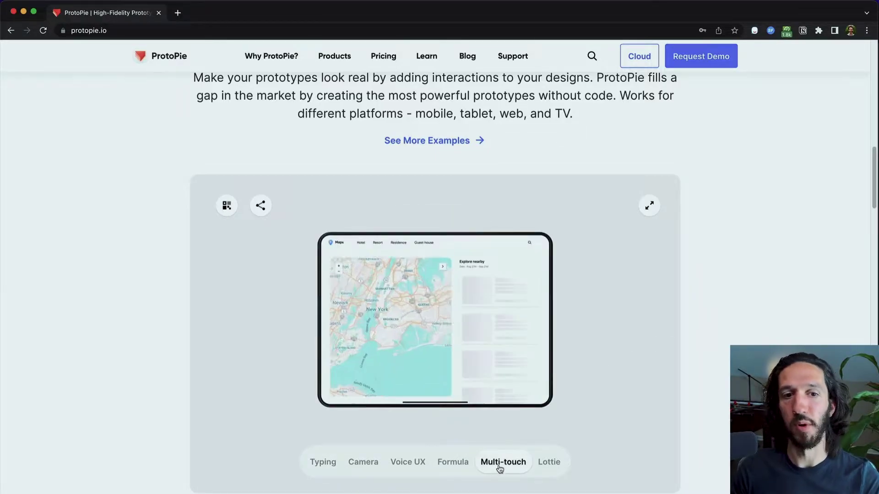
pyautogui.click(549, 463)
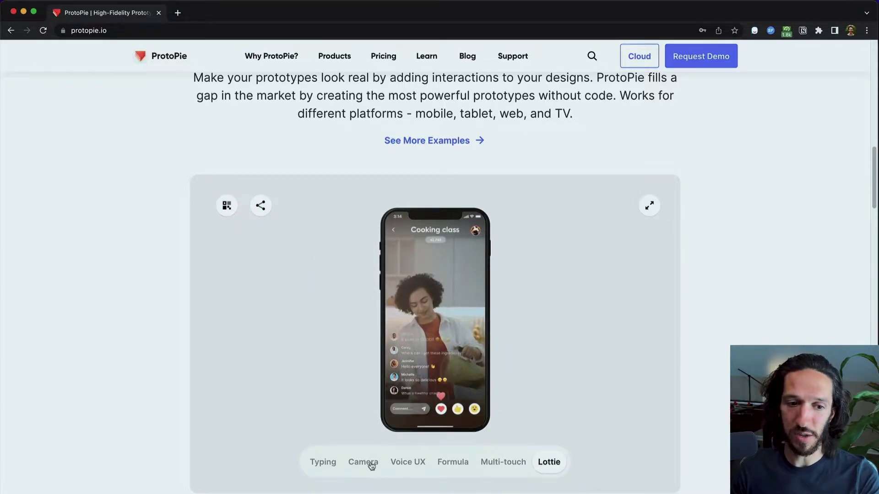
pyautogui.click(337, 465)
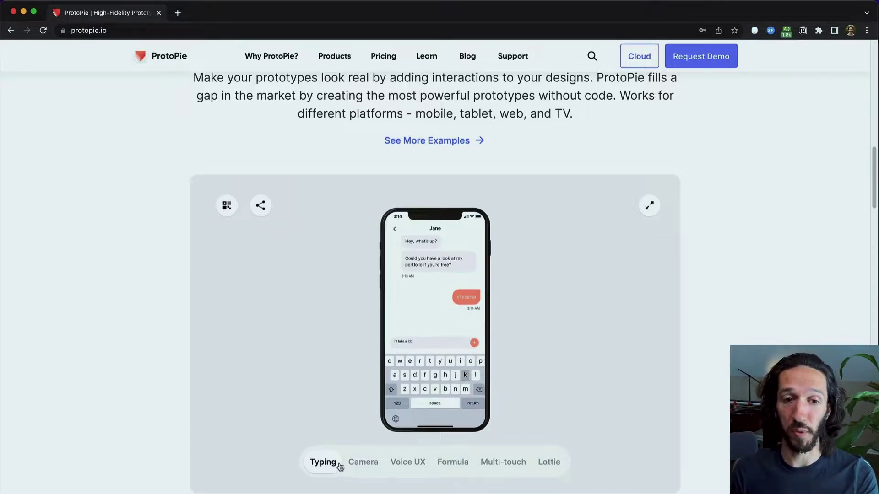
pyautogui.scroll(-1, 340, 465)
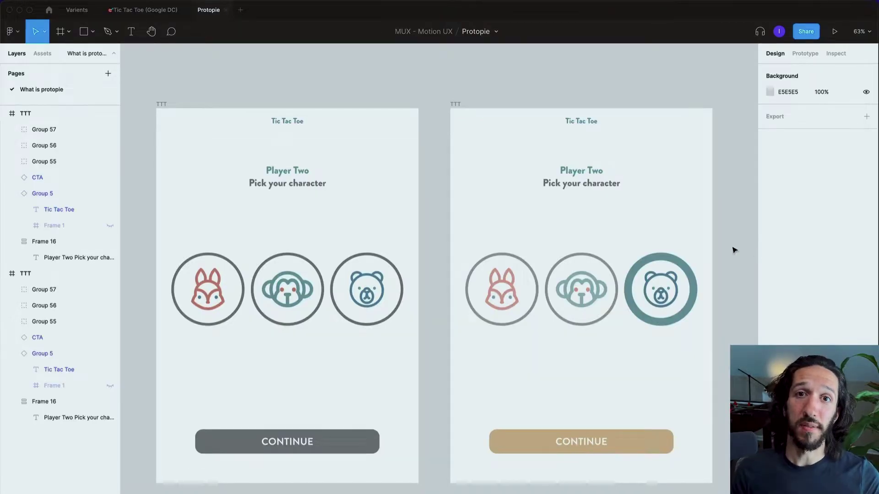
# Step: Add a prototype connection from the bear group in the first TTT frame to the second TTT frame
pyautogui.click(372, 303)
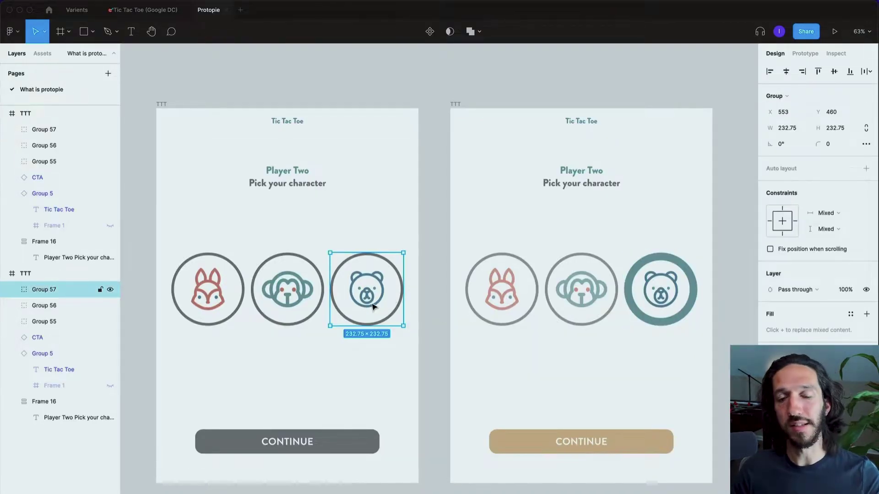
pyautogui.click(434, 220)
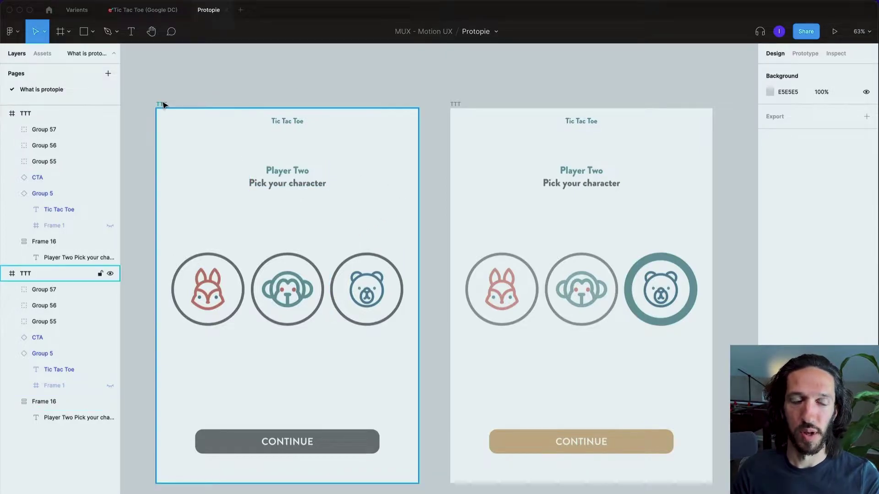
pyautogui.click(162, 105)
pyautogui.click(807, 54)
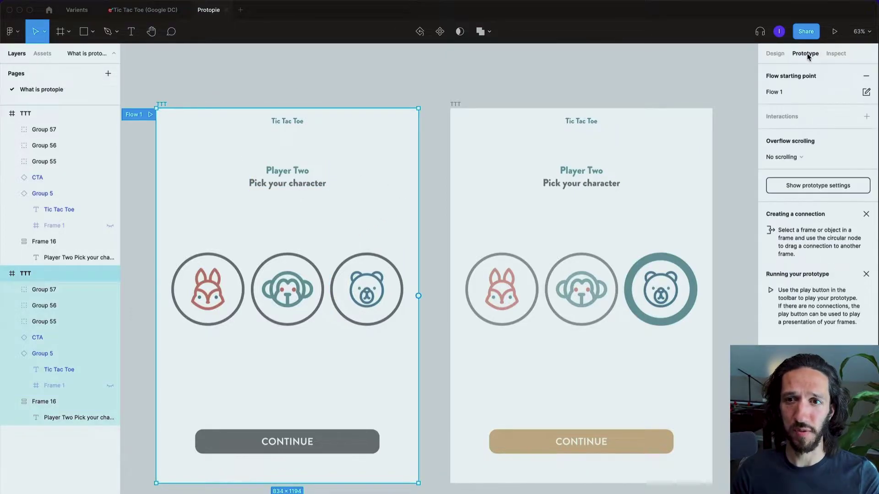
pyautogui.click(400, 290)
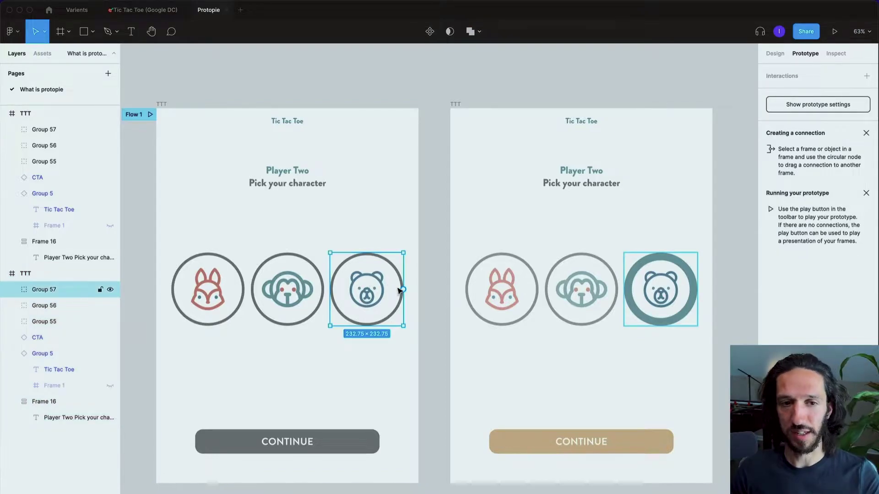
pyautogui.moveTo(404, 289); pyautogui.dragTo(690, 270)
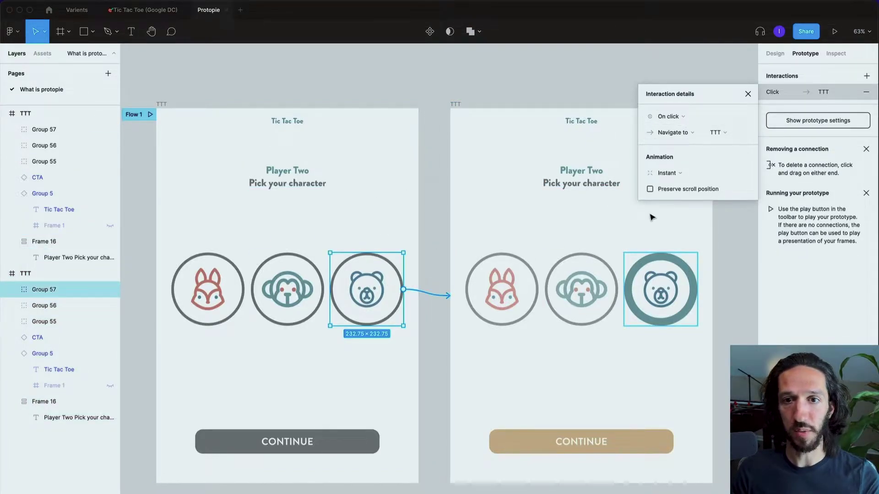
# Step: Set the bear connection's animation to Smart animate, keeping the Navigate to action
pyautogui.click(661, 140)
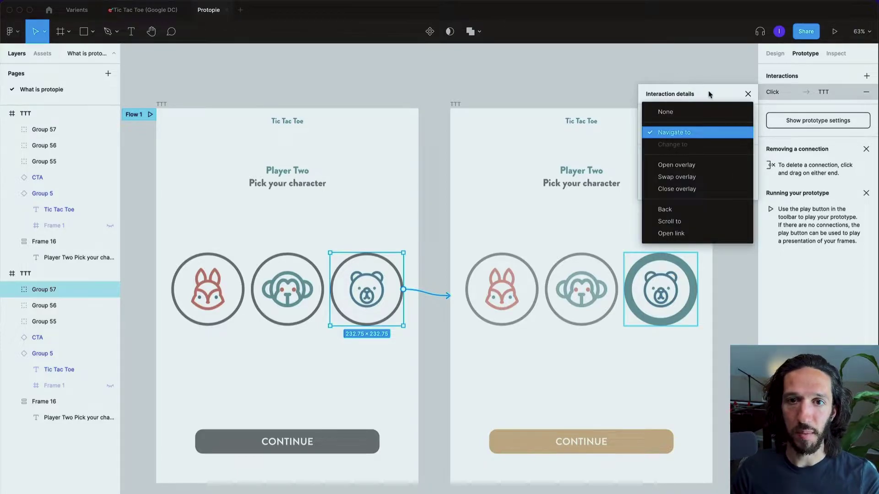
pyautogui.click(704, 91)
pyautogui.click(664, 174)
pyautogui.click(675, 197)
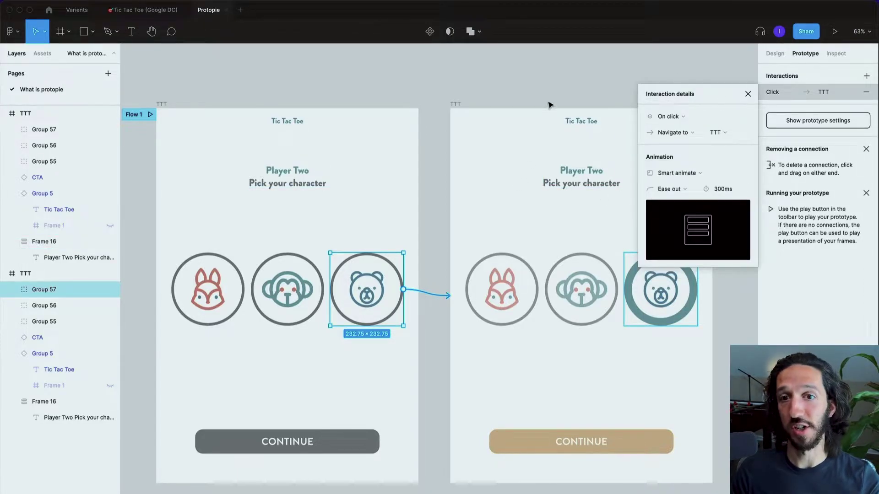
pyautogui.click(540, 100)
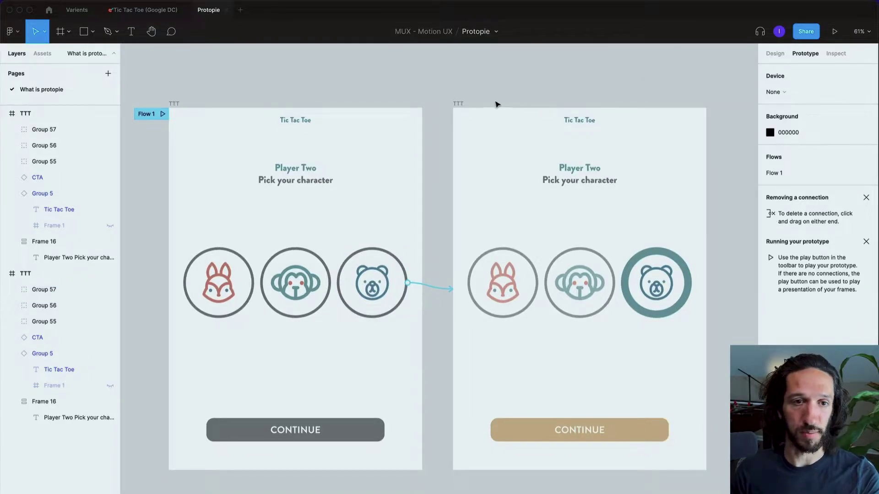
pyautogui.scroll(-2, 508, 102)
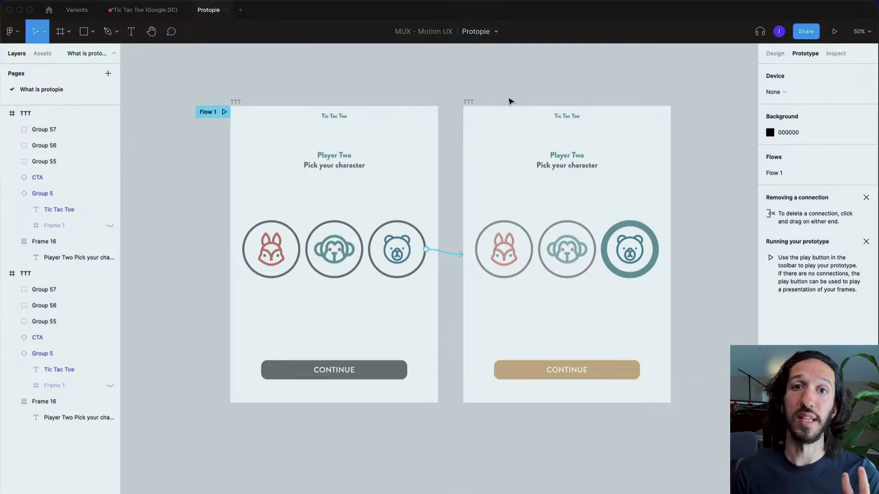
pyautogui.click(323, 252)
pyautogui.click(293, 245)
pyautogui.click(327, 251)
pyautogui.hotkey('shift', 'Tab')
pyautogui.press('Tab')
pyautogui.press('Tab')
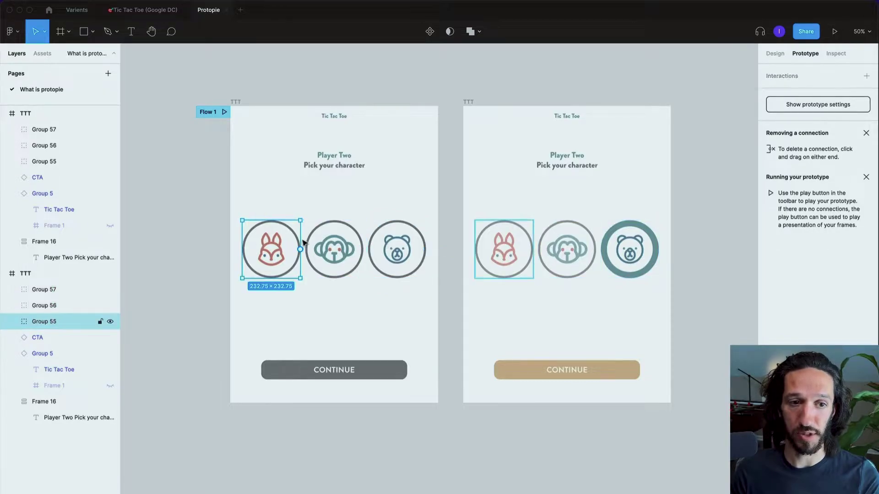
pyautogui.click(499, 79)
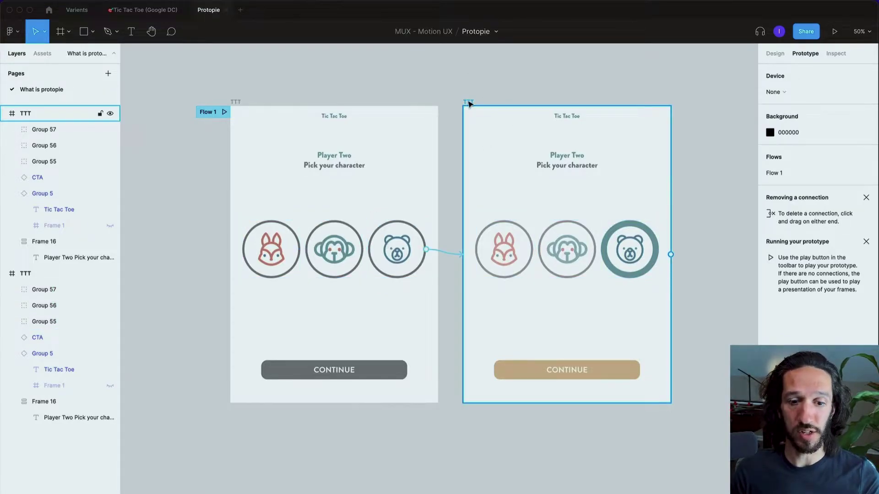
# Step: Duplicate the TTT frame with the highlighted bear and place the copy directly below it
pyautogui.scroll(-3, 469, 107)
pyautogui.click(470, 110)
pyautogui.moveTo(470, 110); pyautogui.dragTo(470, 305)
pyautogui.click(598, 229)
# Step: Add a prototype connection from the monkey group in the first TTT frame to the duplicated frame
pyautogui.click(386, 192)
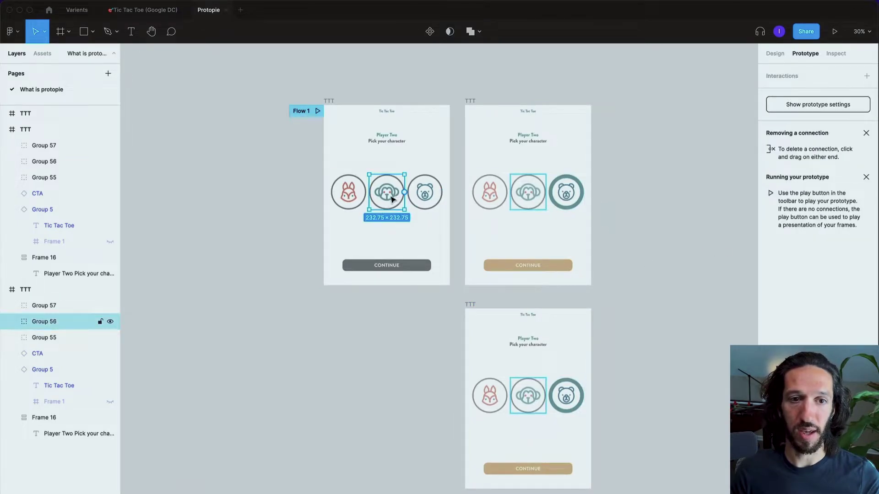
pyautogui.click(421, 189)
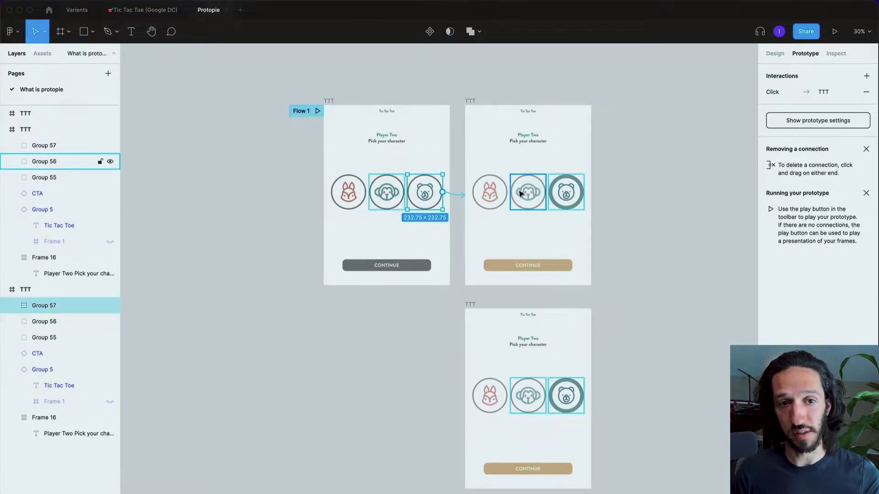
pyautogui.click(389, 196)
pyautogui.moveTo(404, 193); pyautogui.dragTo(542, 324)
pyautogui.click(623, 419)
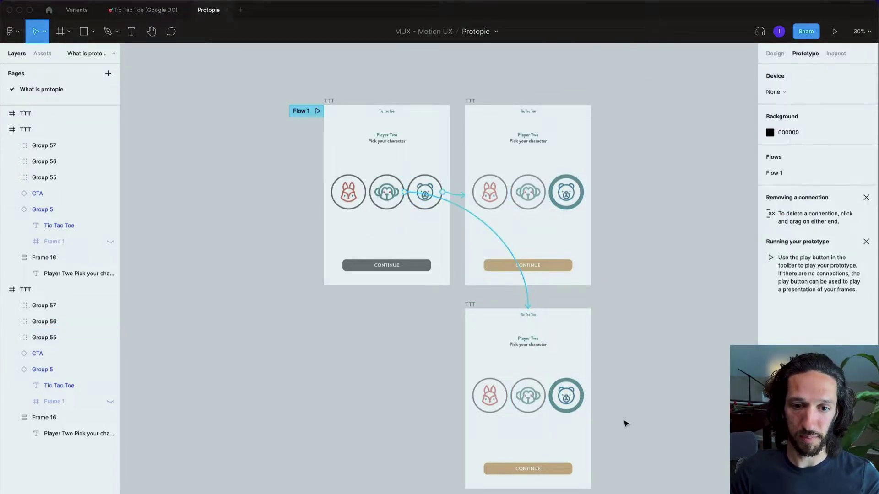
# Step: Copy the thick teal ring style from the bear's circle to the monkey's circle in the duplicated frame
pyautogui.scroll(-3, 624, 420)
pyautogui.scroll(10, 540, 310)
pyautogui.scroll(-3, 528, 292)
pyautogui.click(592, 270)
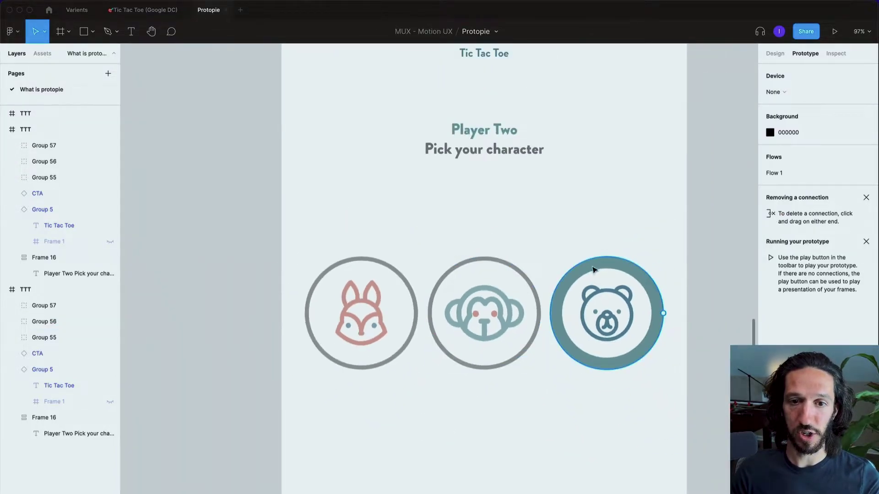
pyautogui.click(594, 266)
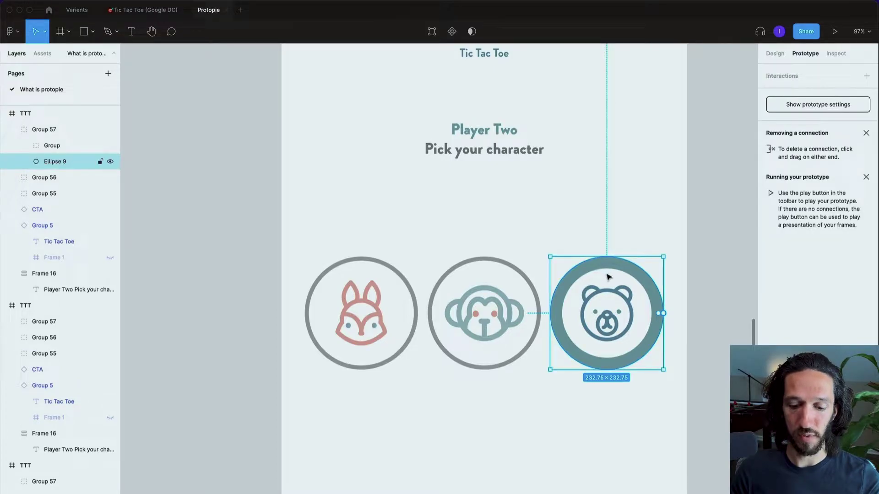
pyautogui.click(524, 271)
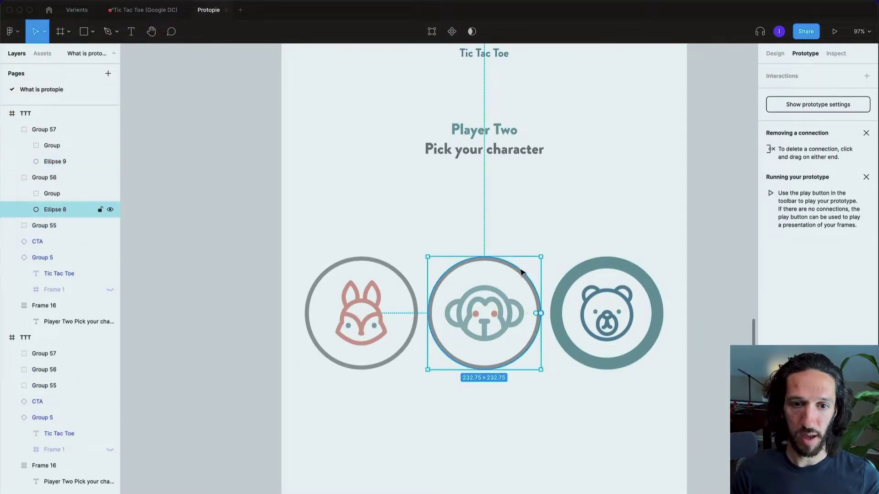
# Step: Set the bear group's opacity to 70% in the duplicated frame
pyautogui.click(597, 267)
pyautogui.click(775, 53)
pyautogui.click(842, 290)
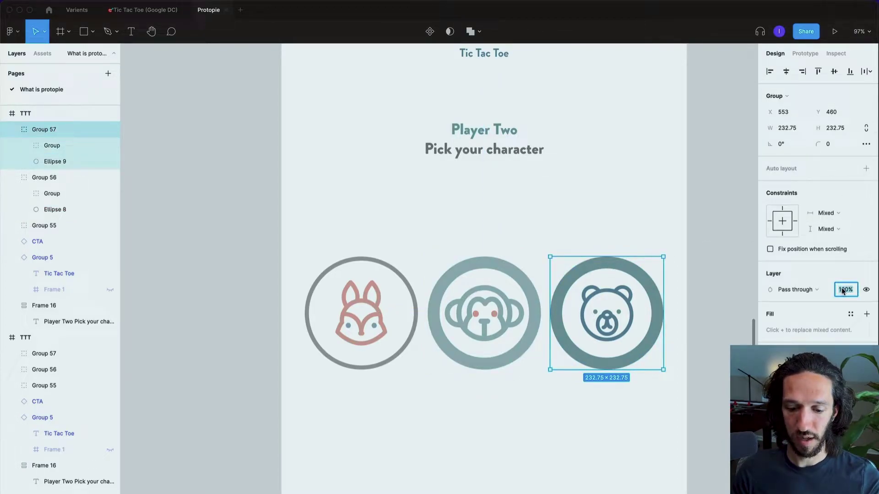
pyautogui.click(531, 320)
pyautogui.click(822, 273)
pyautogui.write('70')
# Step: Set the monkey group's opacity to 100% in the duplicated frame
pyautogui.click(545, 250)
pyautogui.click(502, 269)
pyautogui.click(847, 289)
pyautogui.write('100')
pyautogui.press('Return')
pyautogui.press('Escape')
# Step: Copy the thin grey ring style from the fox's circle to the bear's circle in the duplicated frame
pyautogui.keyDown('super'); pyautogui.click(388, 269); pyautogui.keyUp('super')
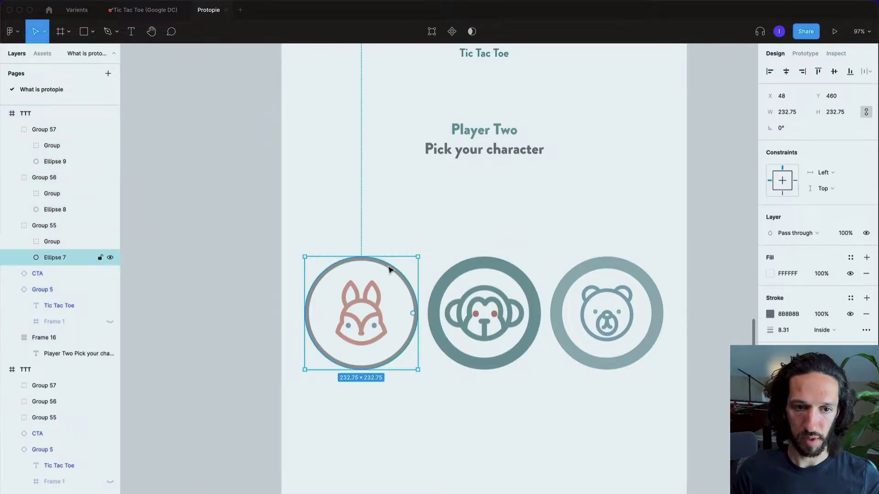
pyautogui.keyDown('super'); pyautogui.click(605, 270); pyautogui.keyUp('super')
pyautogui.click(705, 266)
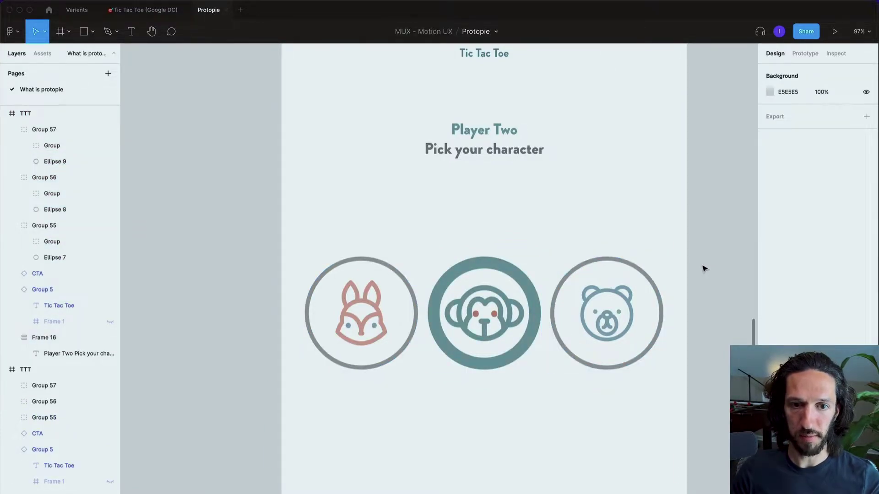
pyautogui.scroll(-5, 696, 229)
pyautogui.scroll(3, 650, 252)
pyautogui.scroll(-5, 613, 274)
pyautogui.scroll(2, 622, 275)
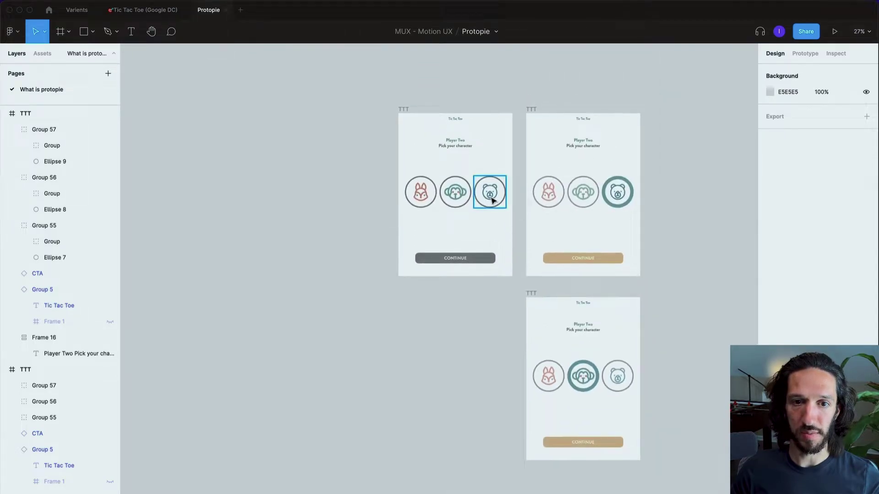
pyautogui.click(405, 110)
pyautogui.click(405, 110)
pyautogui.click(498, 103)
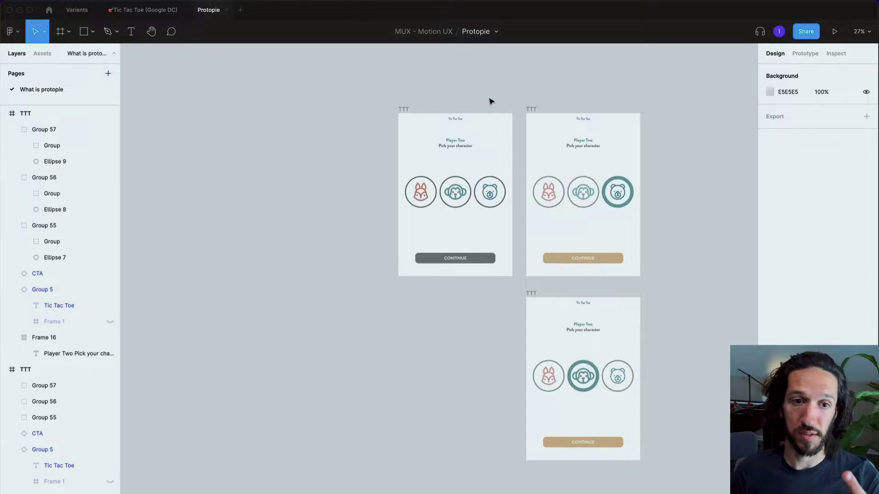
pyautogui.click(429, 200)
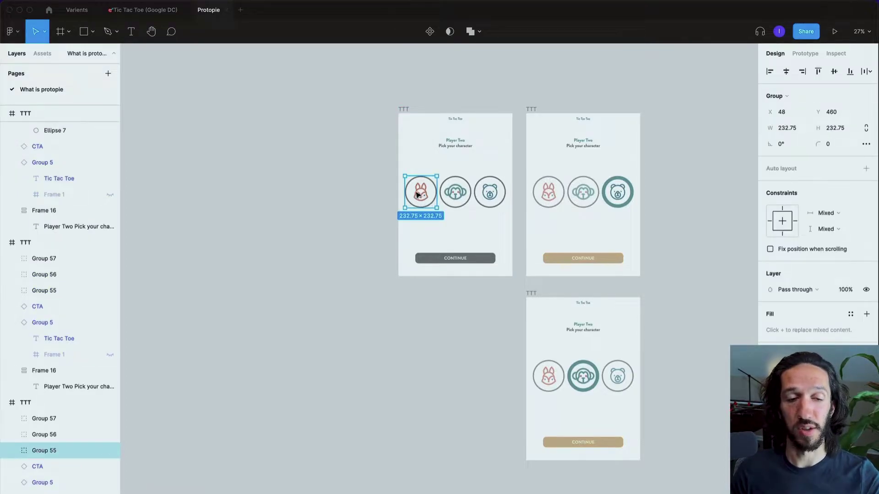
pyautogui.click(699, 258)
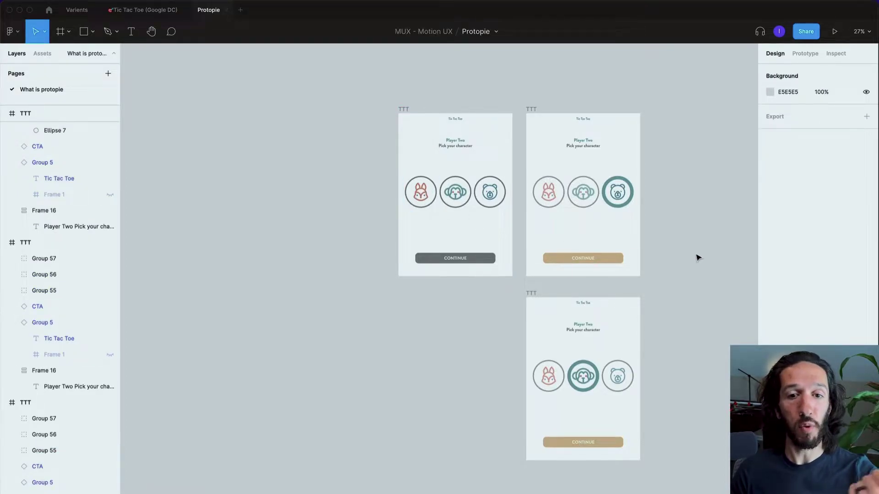
# Step: Link the bear in the duplicated frame to the frame above, and that frame's monkey to the duplicated frame
pyautogui.scroll(-2, 685, 291)
pyautogui.click(625, 347)
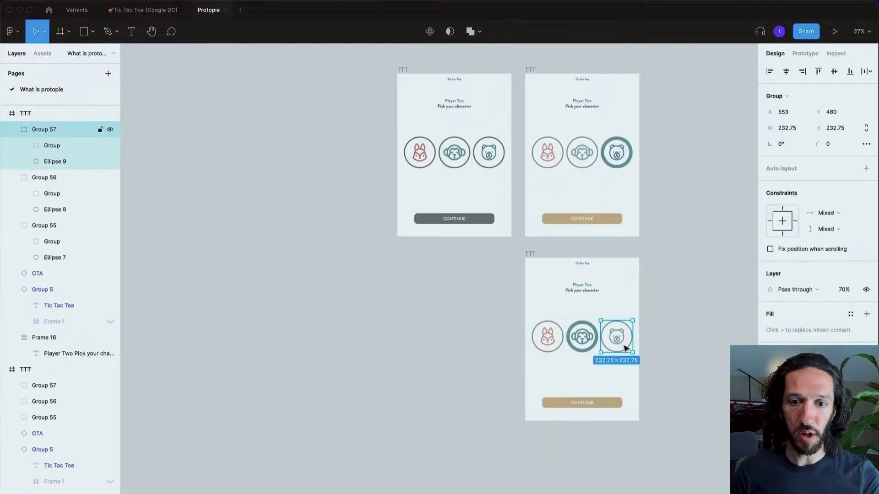
pyautogui.hotkey('shift', 'e')
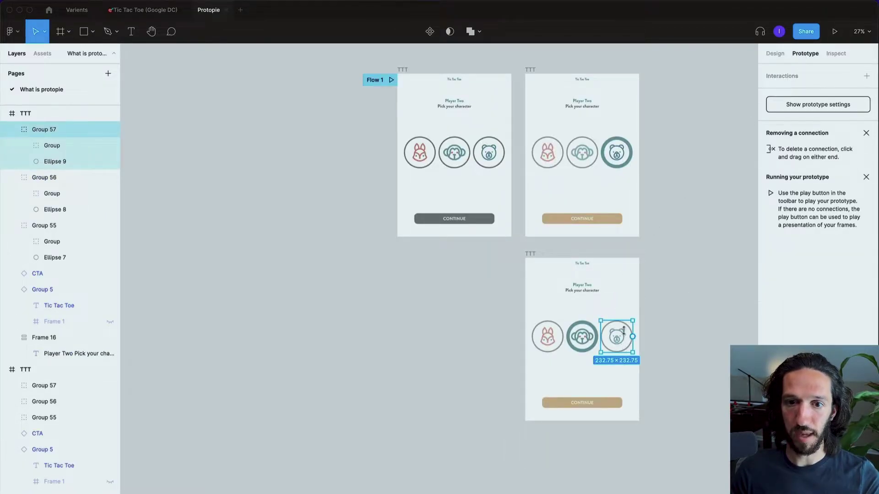
pyautogui.moveTo(694, 199); pyautogui.dragTo(606, 275)
pyautogui.click(582, 166)
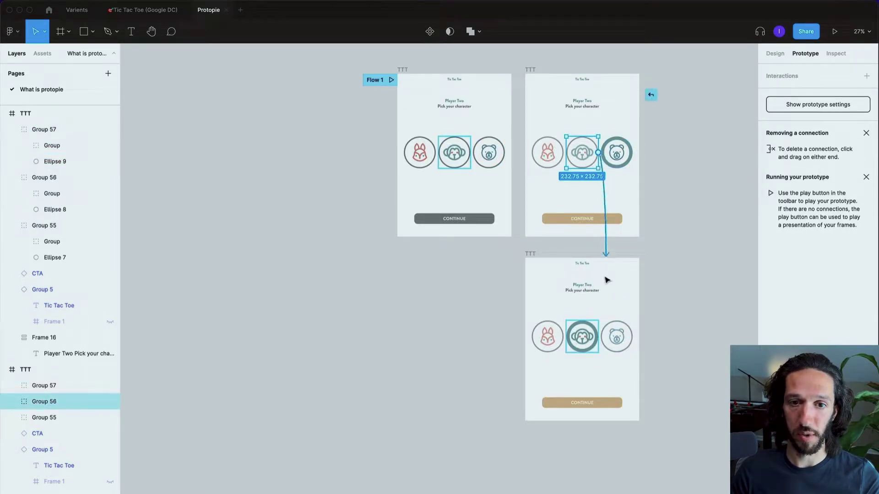
# Step: Present the prototype and test switching the character selection between the monkey and the bear
pyautogui.press('super+alt+Return')
pyautogui.click(480, 285)
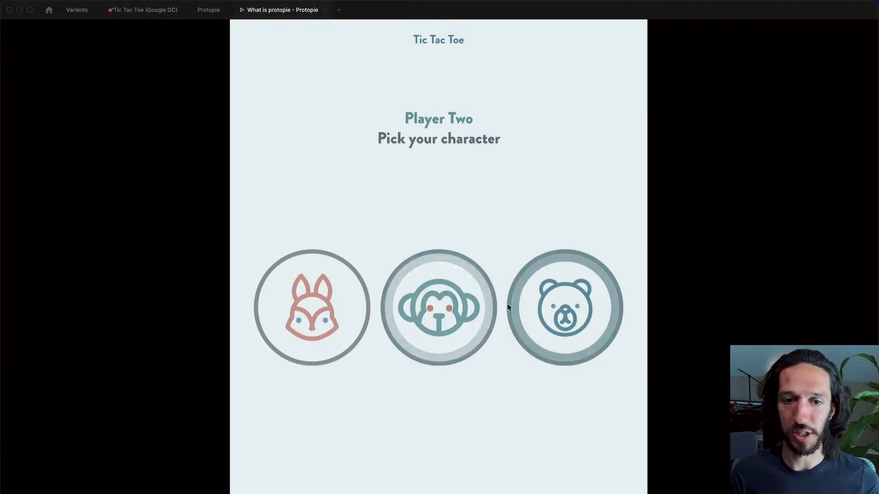
pyautogui.click(570, 311)
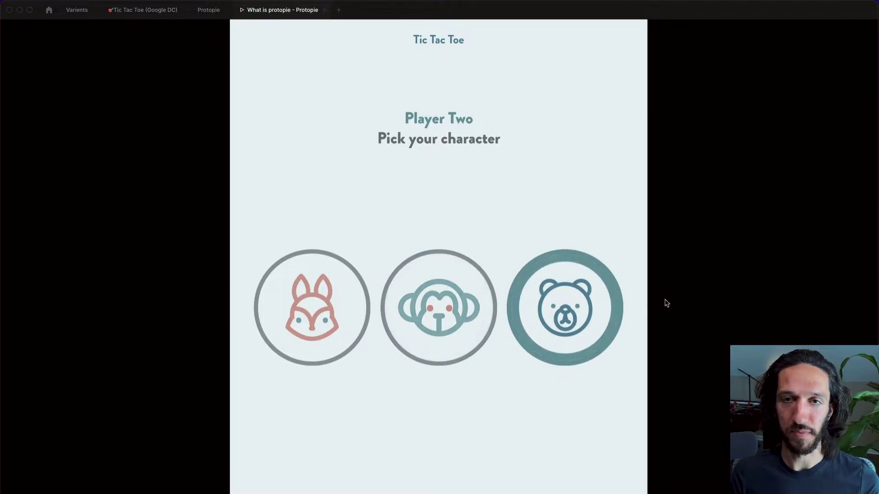
pyautogui.click(477, 317)
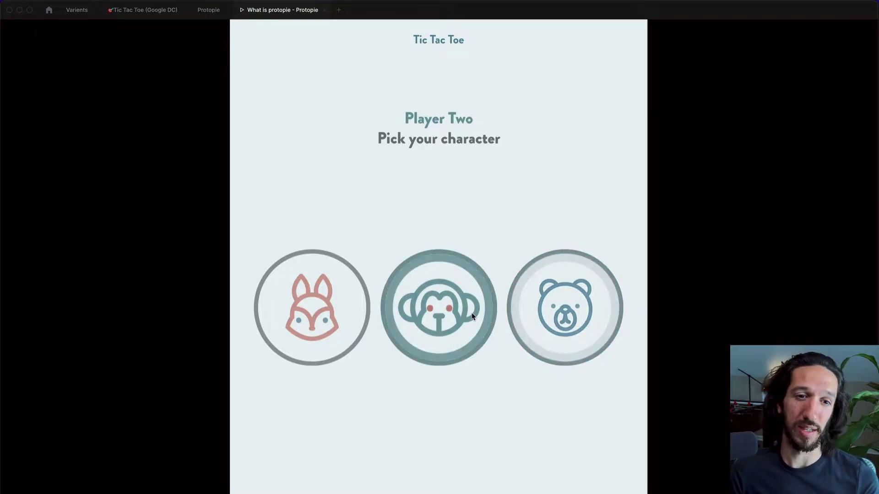
pyautogui.click(580, 293)
# Step: Switch to ProtoPie and import the first TTT frame as a scene
pyautogui.click(559, 444)
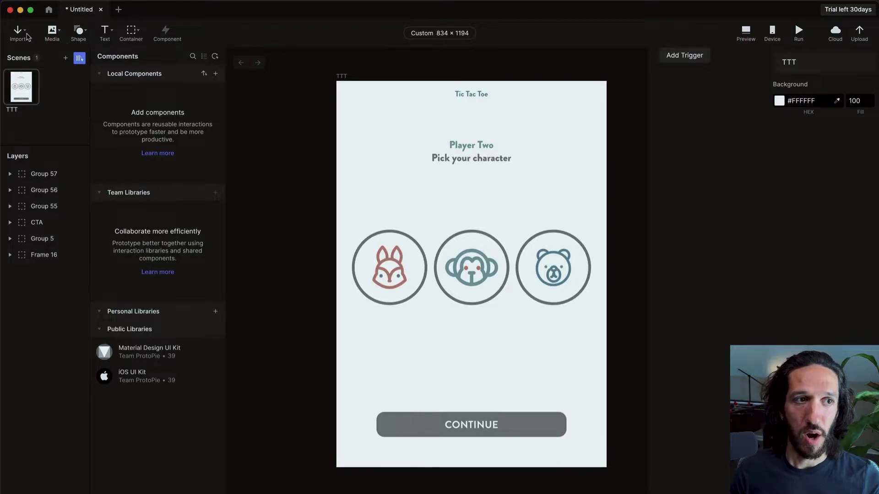
# Step: Look through the design import sources and the media types that can be added
pyautogui.click(21, 31)
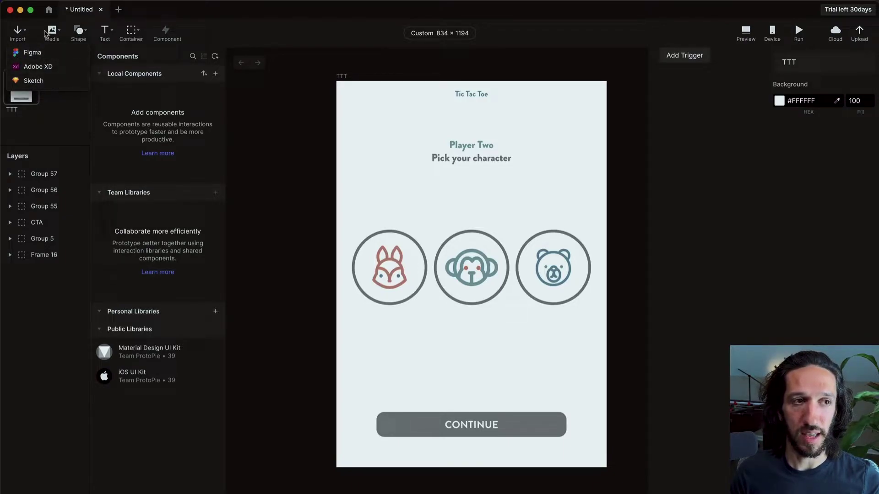
pyautogui.click(33, 34)
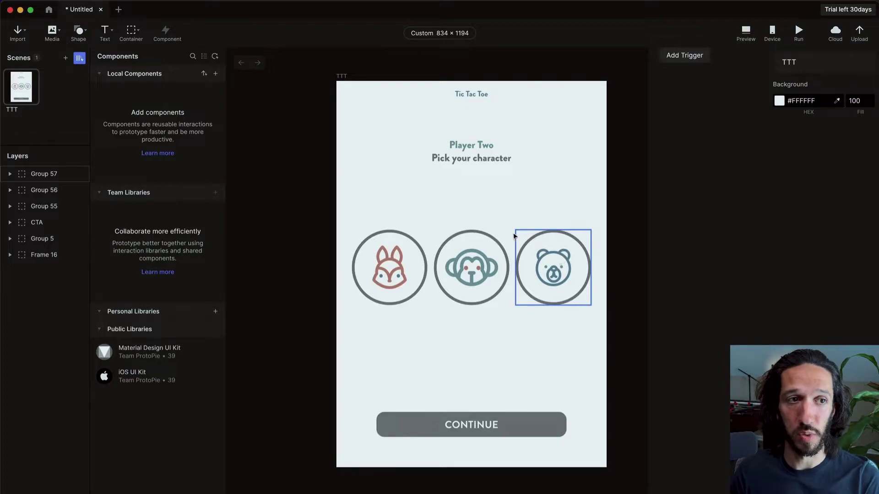
pyautogui.click(61, 34)
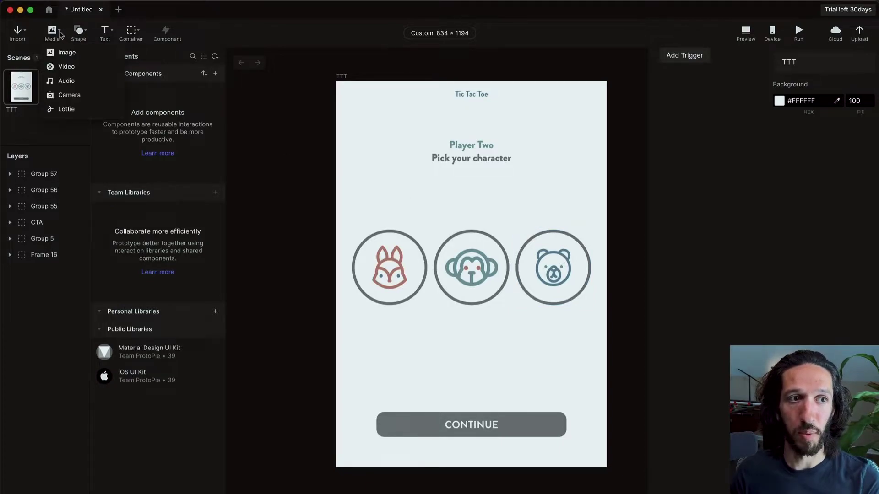
# Step: Draw a rectangle about 226 × 125 above the fox's circle, and delete it
pyautogui.click(79, 31)
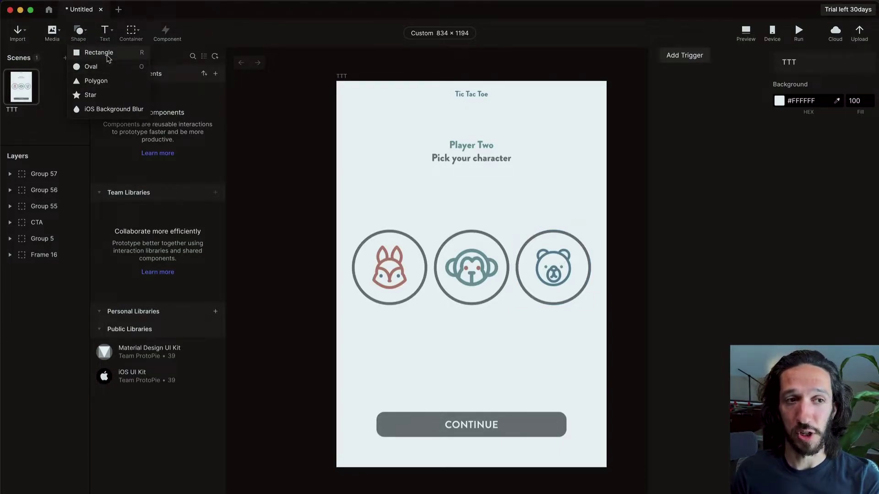
pyautogui.click(95, 54)
pyautogui.moveTo(354, 163); pyautogui.dragTo(427, 203)
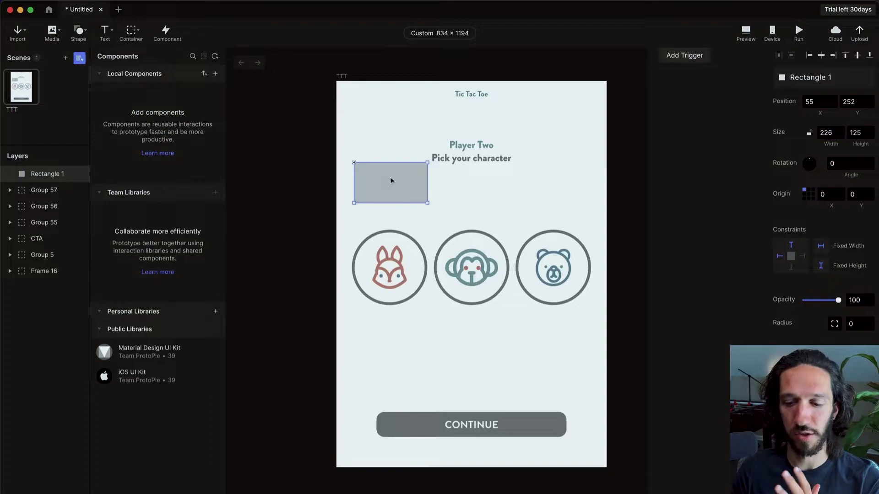
pyautogui.press('Delete')
# Step: Look through the text and container options, and check whether a component can be made from the fox's group
pyautogui.click(105, 31)
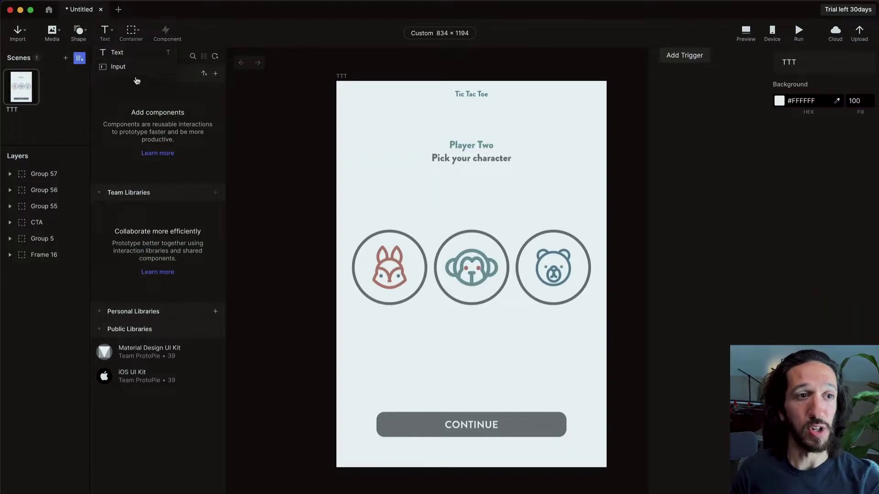
pyautogui.click(131, 30)
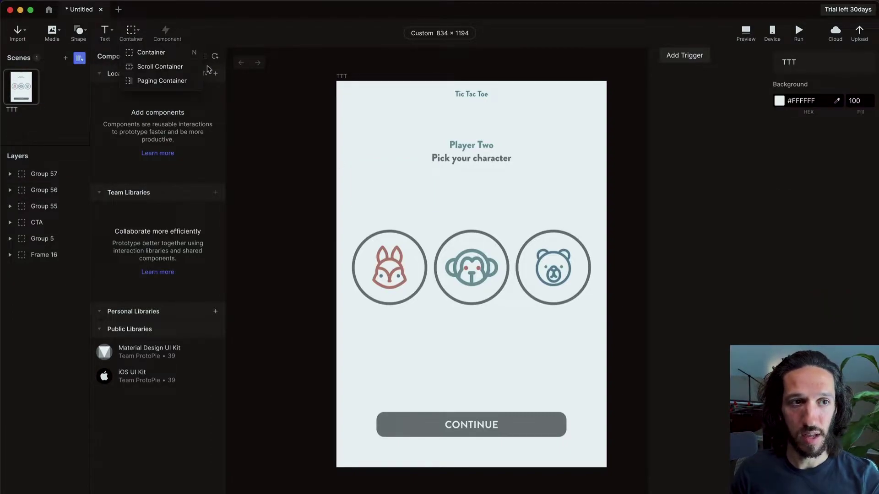
pyautogui.click(386, 233)
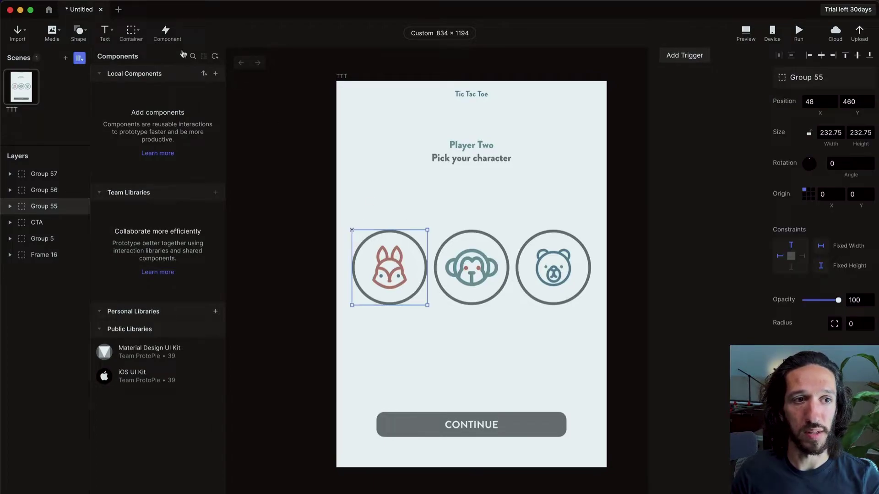
pyautogui.click(322, 122)
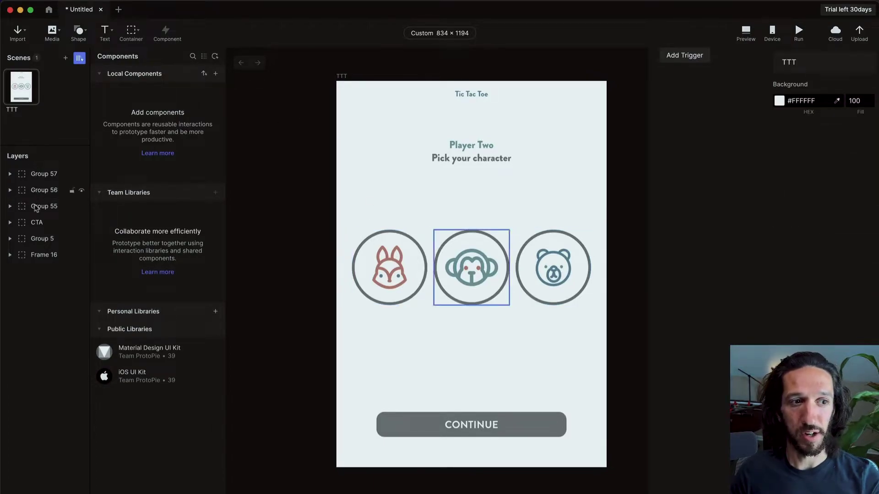
# Step: Inspect the imported TTT scene's character groups, Continue button, player prompt and Tic Tac Toe title
pyautogui.click(27, 89)
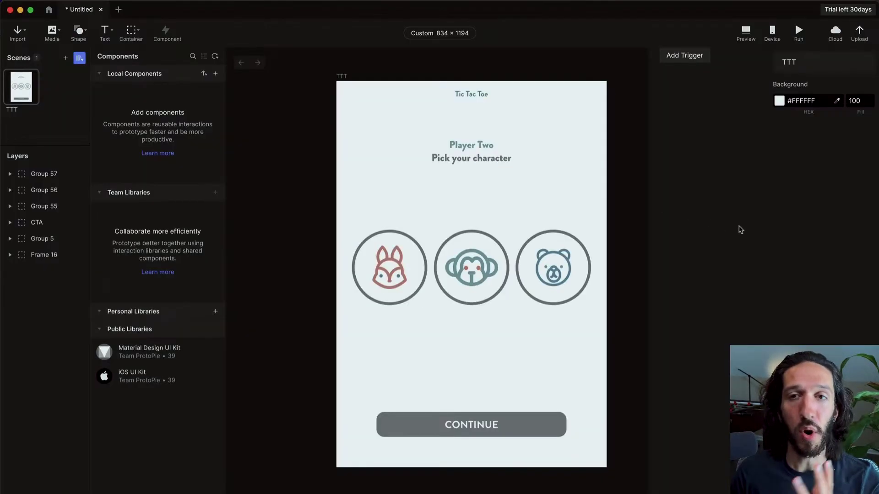
pyautogui.click(19, 95)
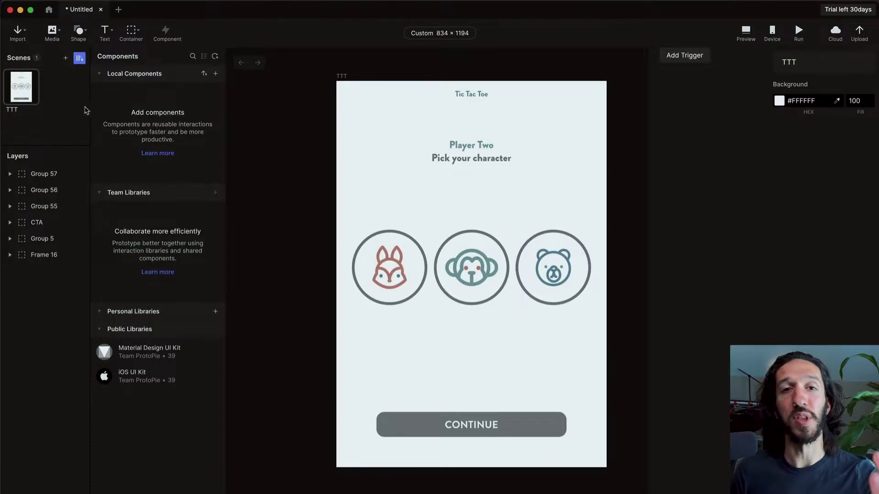
pyautogui.click(395, 265)
pyautogui.click(553, 268)
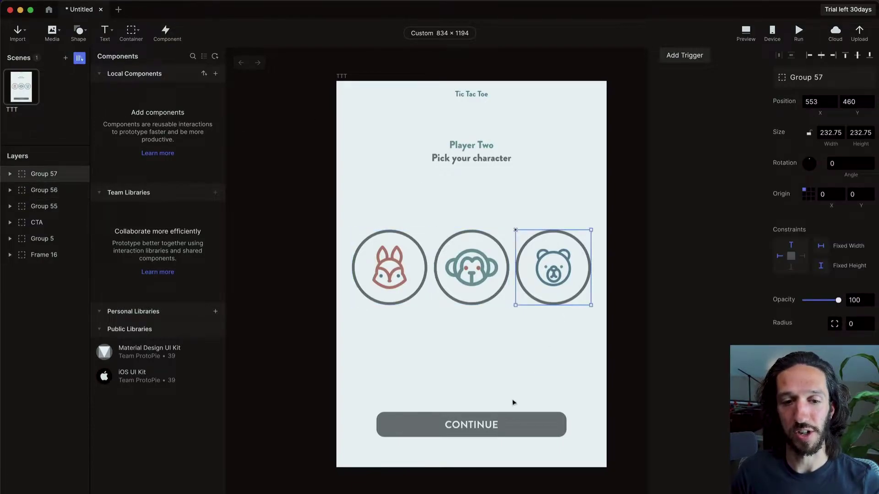
pyautogui.click(504, 424)
pyautogui.click(479, 149)
pyautogui.click(458, 120)
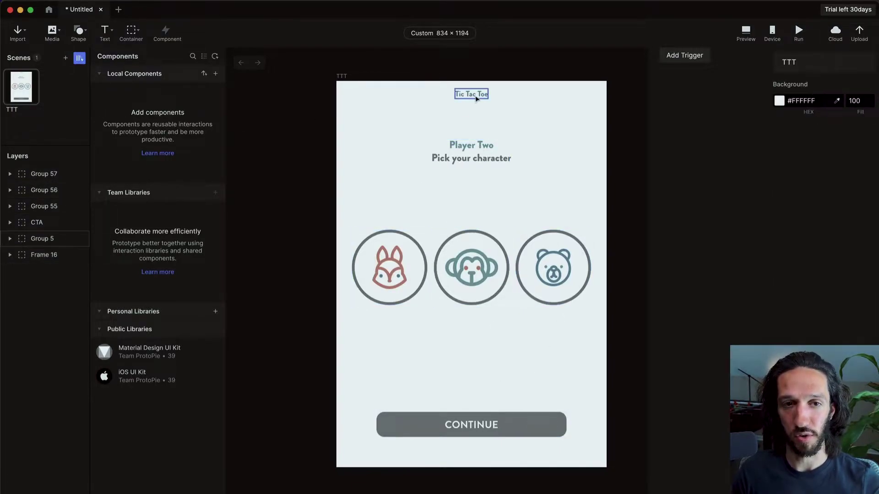
pyautogui.click(471, 94)
pyautogui.click(352, 138)
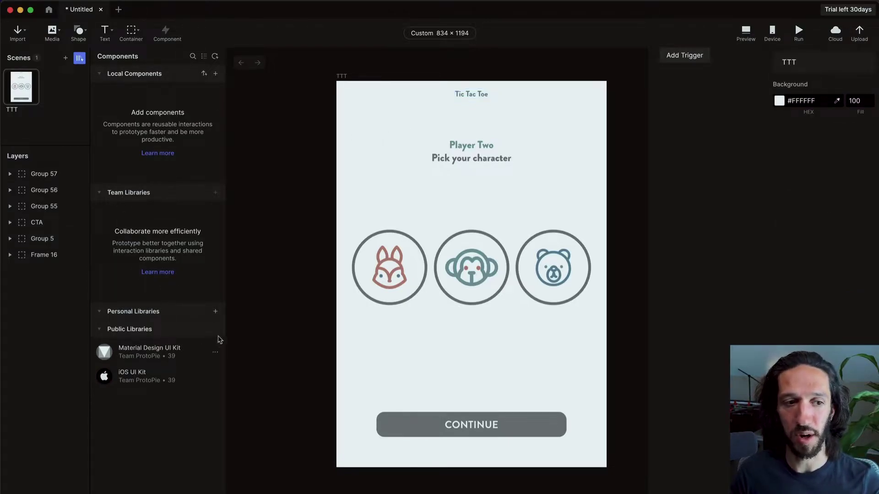
# Step: Browse the components in the Material Design UI Kit library and return to the library overview
pyautogui.click(154, 354)
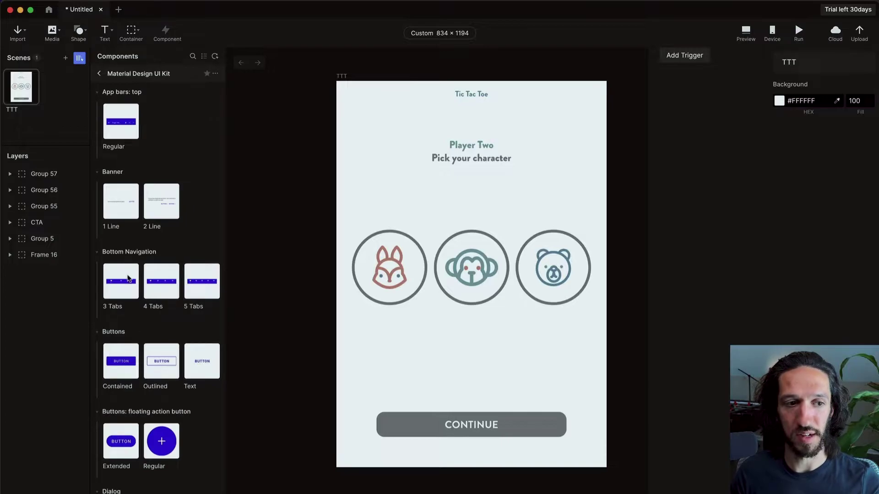
pyautogui.scroll(-2, 145, 281)
pyautogui.scroll(-10, 145, 282)
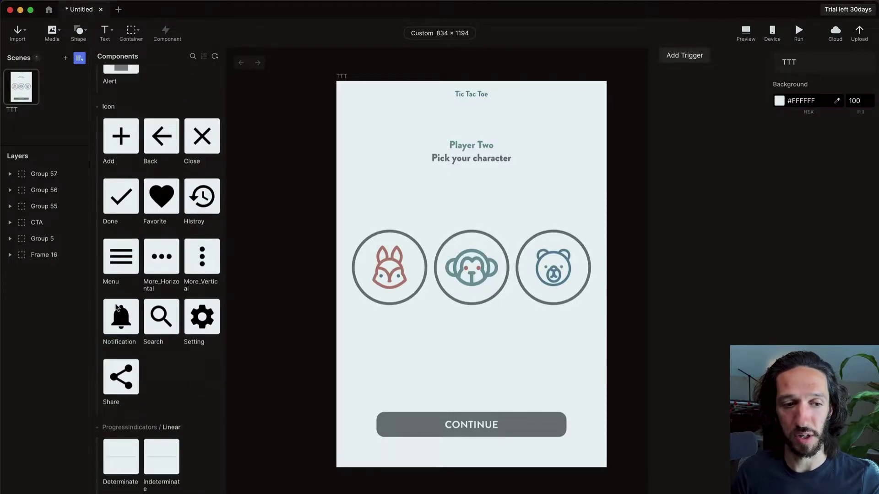
pyautogui.scroll(-2, 118, 350)
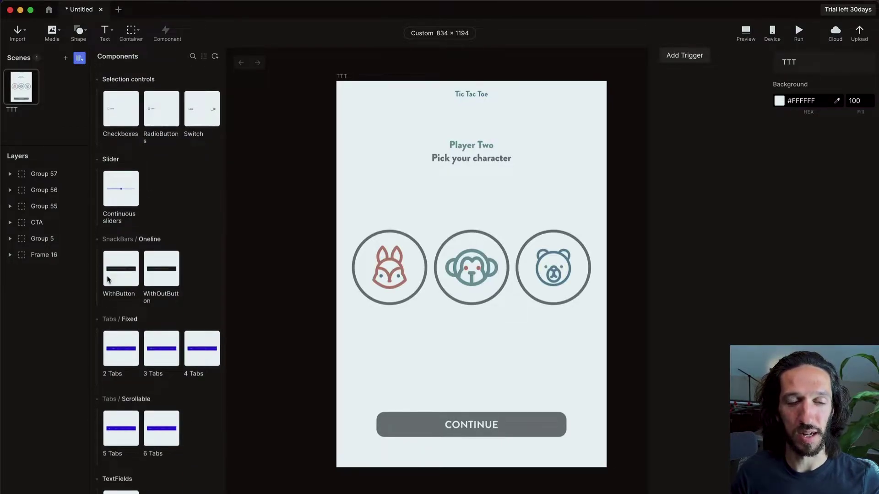
pyautogui.scroll(14, 179, 138)
pyautogui.click(99, 74)
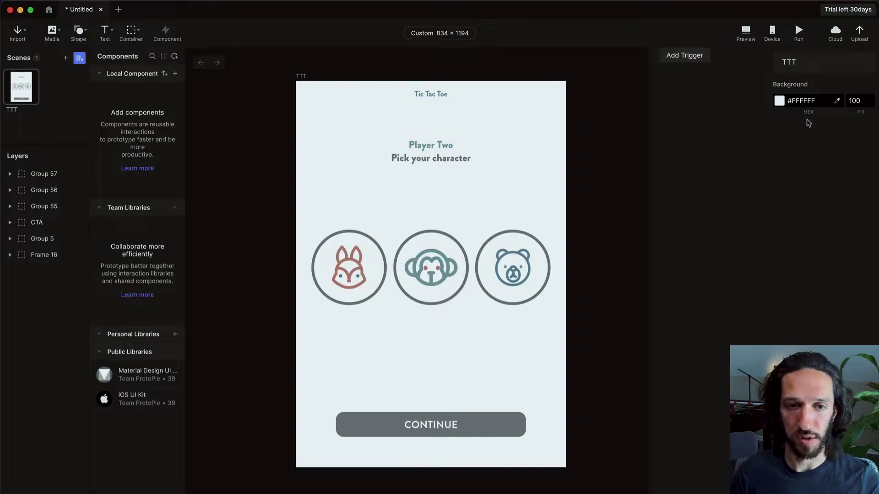
# Step: Add a Tap trigger for Group 57, the bear, and look through the responses it offers
pyautogui.click(692, 57)
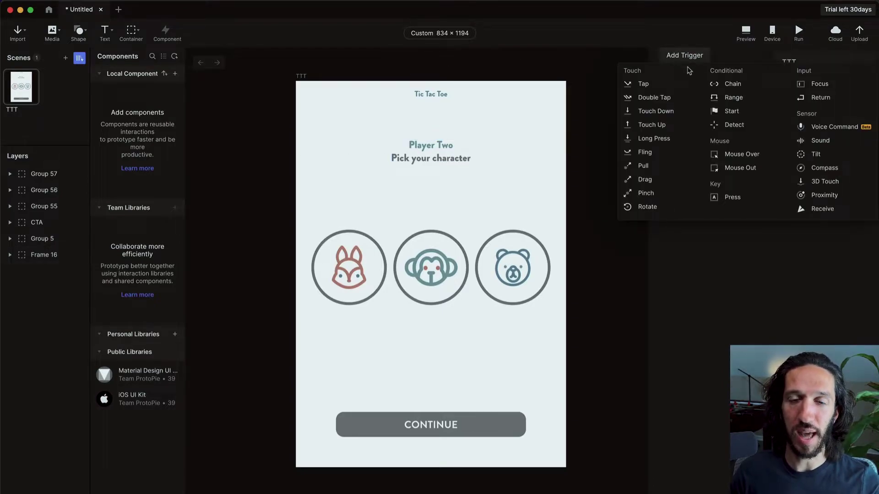
pyautogui.click(658, 86)
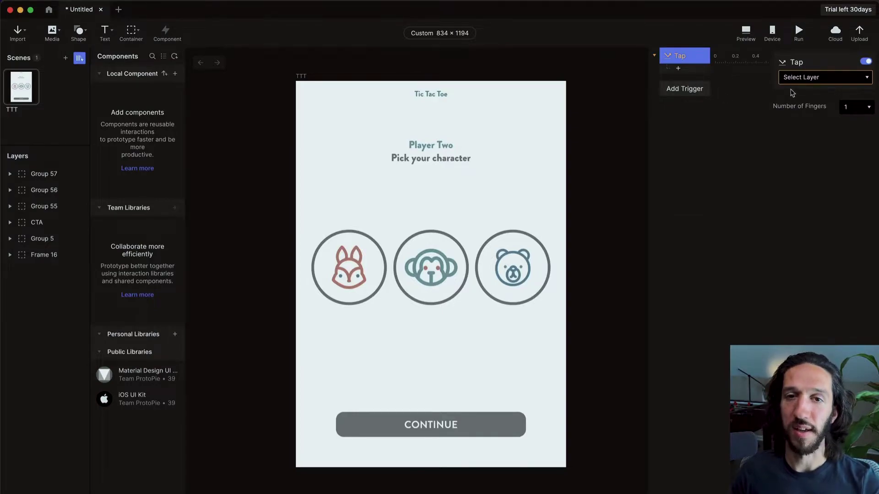
pyautogui.click(860, 81)
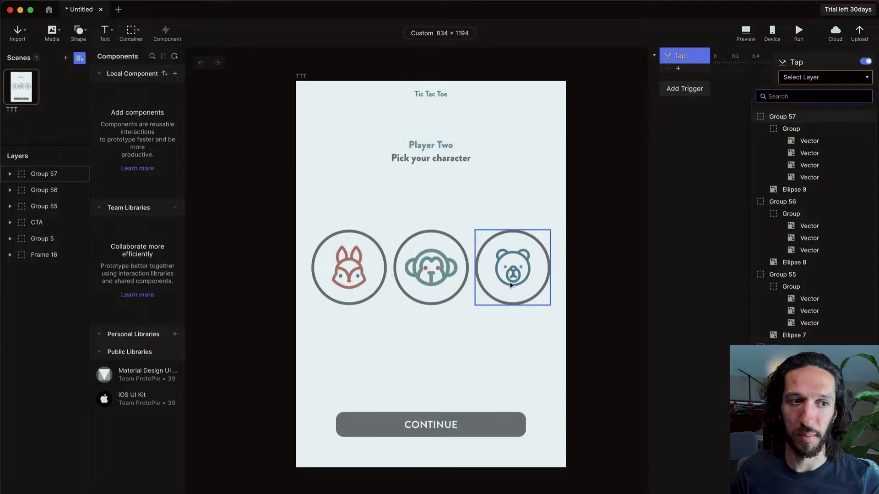
pyautogui.click(778, 117)
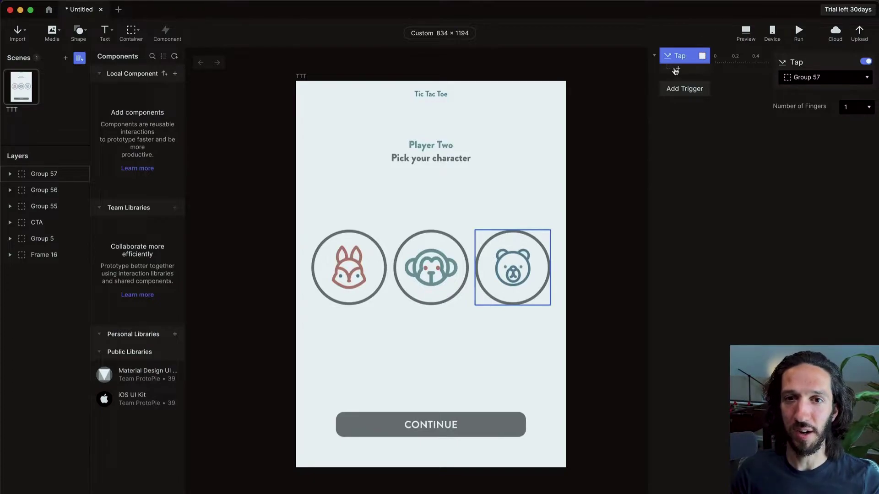
pyautogui.click(677, 69)
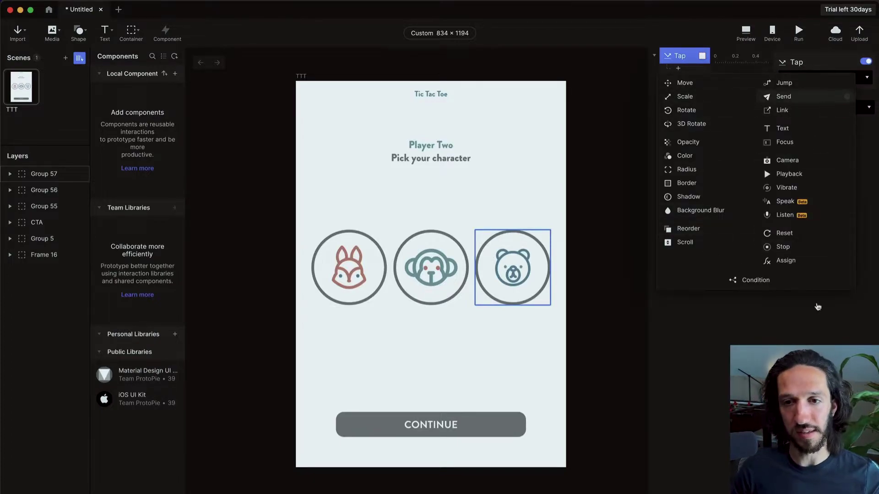
pyautogui.click(685, 164)
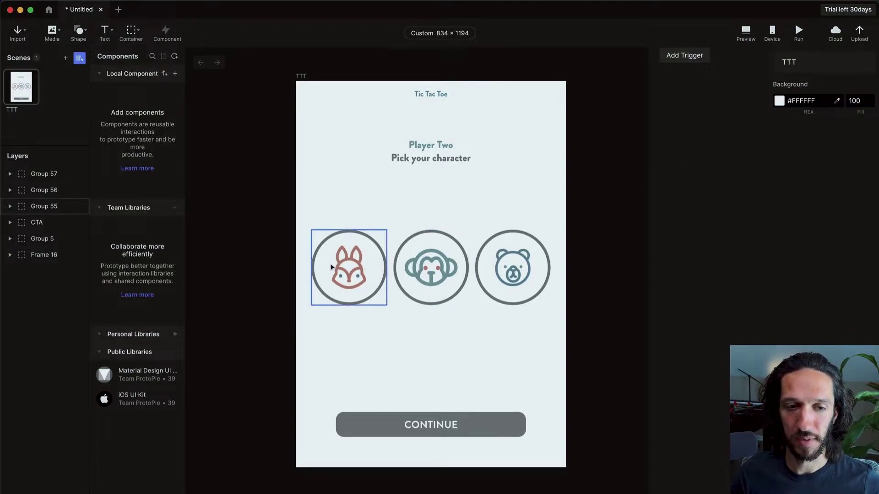
# Step: Inspect the fox, bear and monkey groups on the canvas to see which layer each one is
pyautogui.click(355, 259)
pyautogui.click(525, 274)
pyautogui.click(616, 271)
pyautogui.click(509, 262)
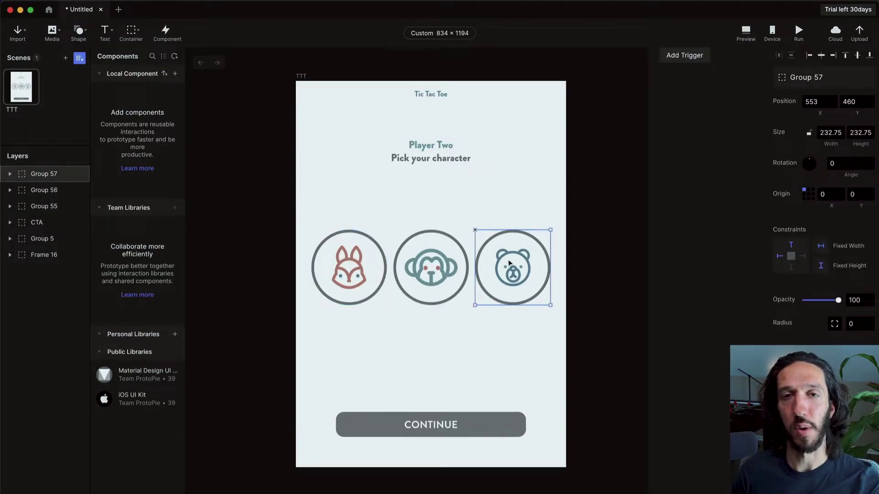
pyautogui.click(443, 257)
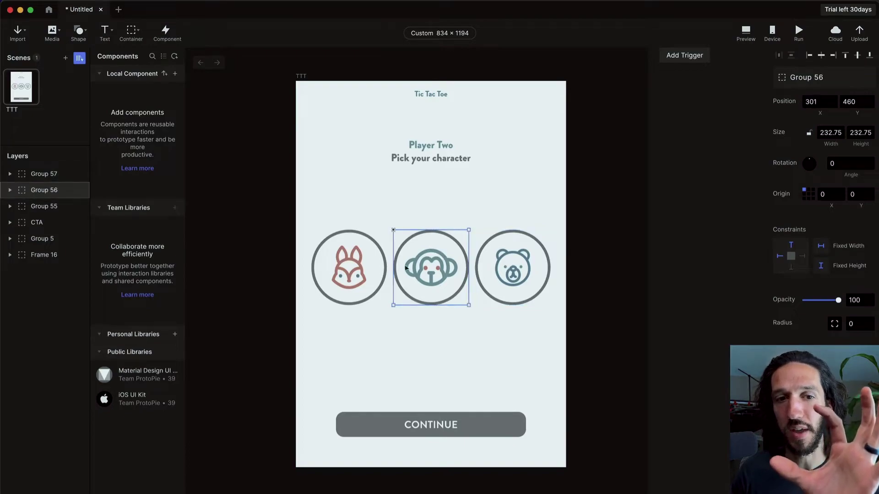
pyautogui.click(359, 267)
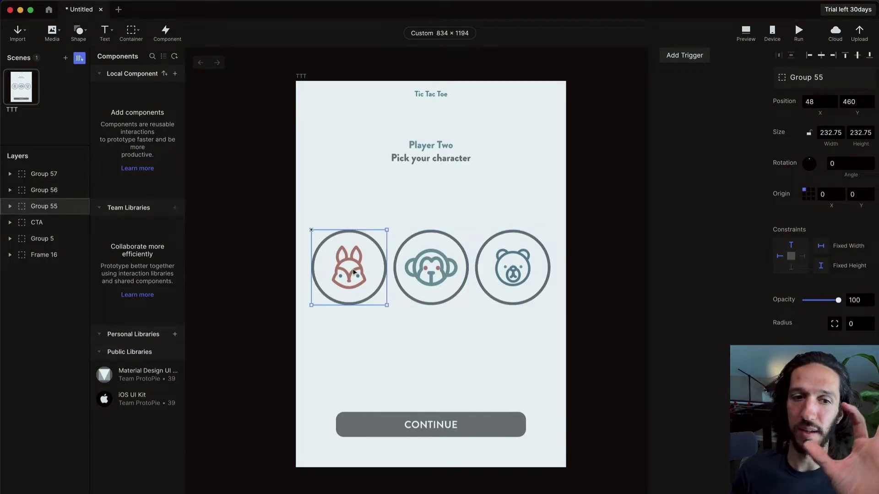
# Step: Rename the bear's layer group as Bear
pyautogui.click(53, 178)
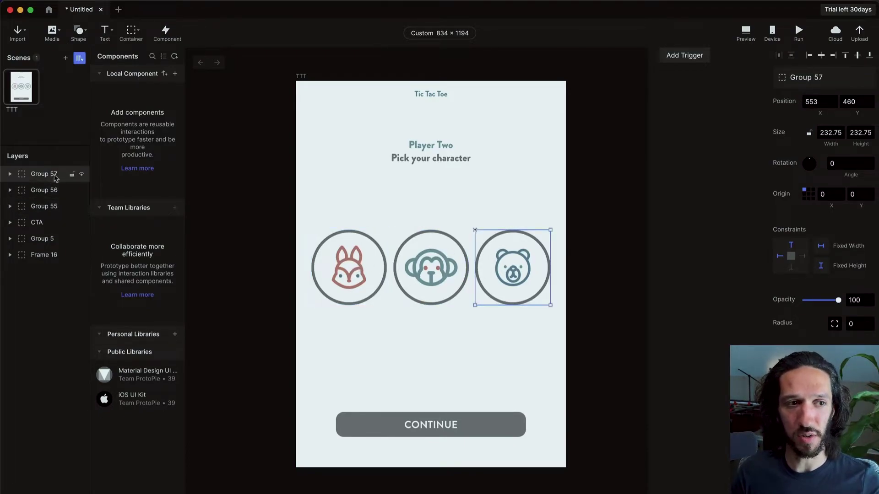
pyautogui.doubleClick(59, 174)
pyautogui.write('BEar')
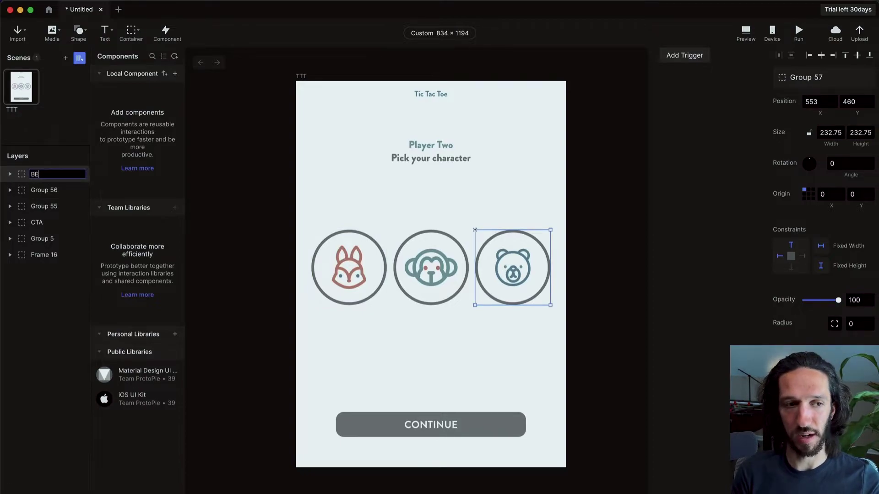
pyautogui.hotkey('ctrl', 'a')
pyautogui.write('Bear')
# Step: Rename the monkey's layer group as monkey and the fox's layer group as Fox
pyautogui.click(53, 191)
pyautogui.doubleClick(52, 192)
pyautogui.write('monkey')
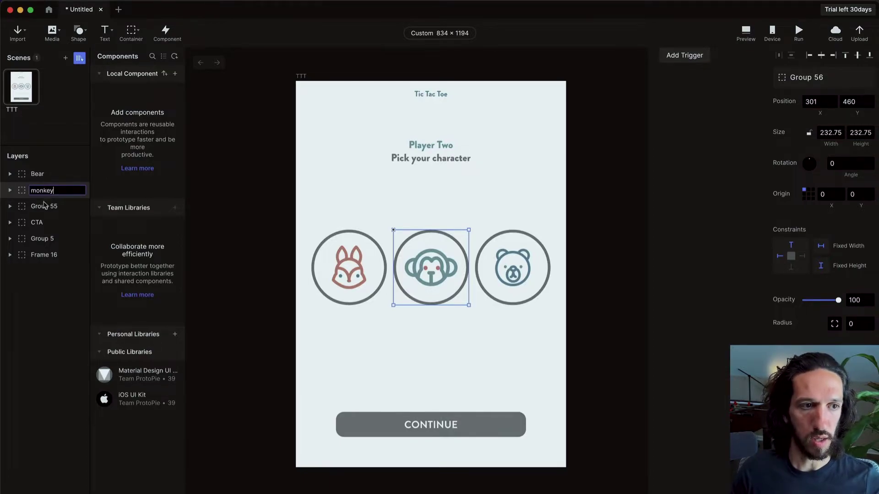
pyautogui.click(43, 208)
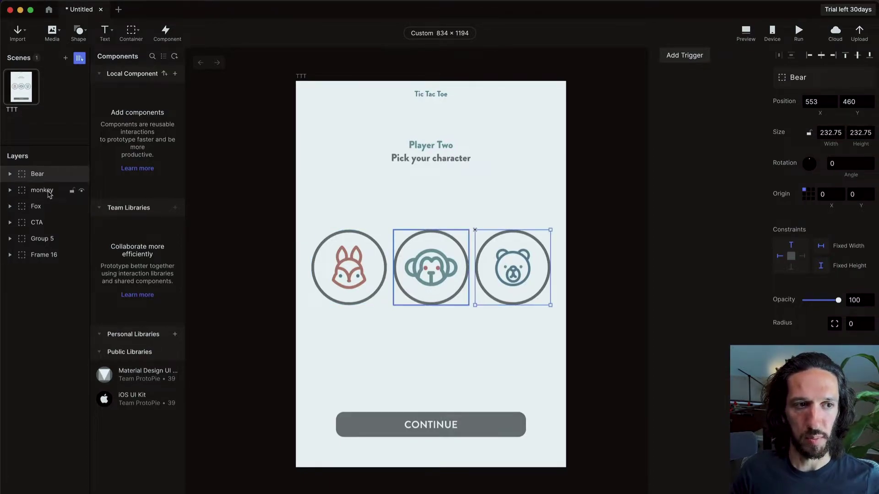
# Step: Check which scene elements the CTA and Group 5 layers hold, leaving nothing selected
pyautogui.click(45, 224)
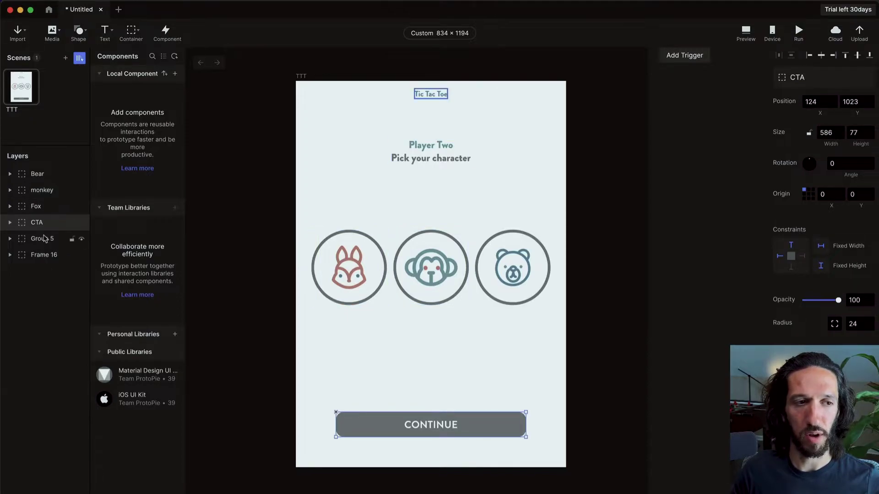
pyautogui.click(45, 239)
pyautogui.press('Escape')
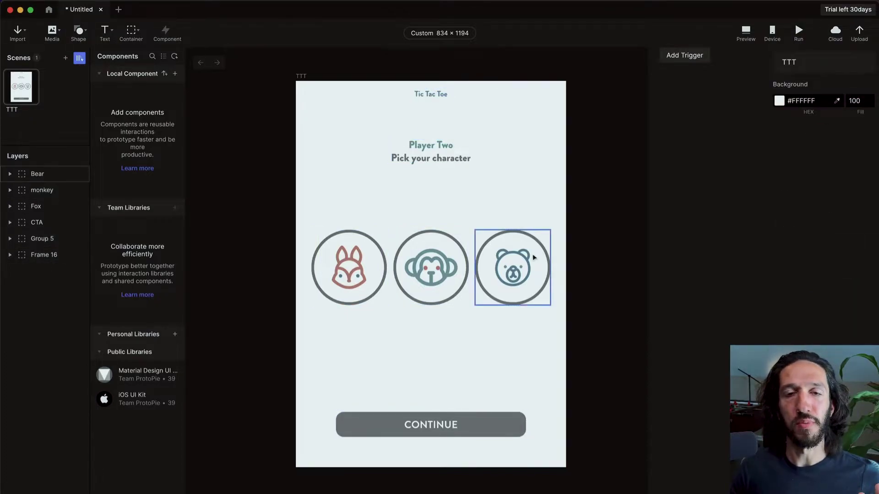
# Step: Add a Tap trigger to the Bear group with a Border response and a Color response
pyautogui.click(528, 276)
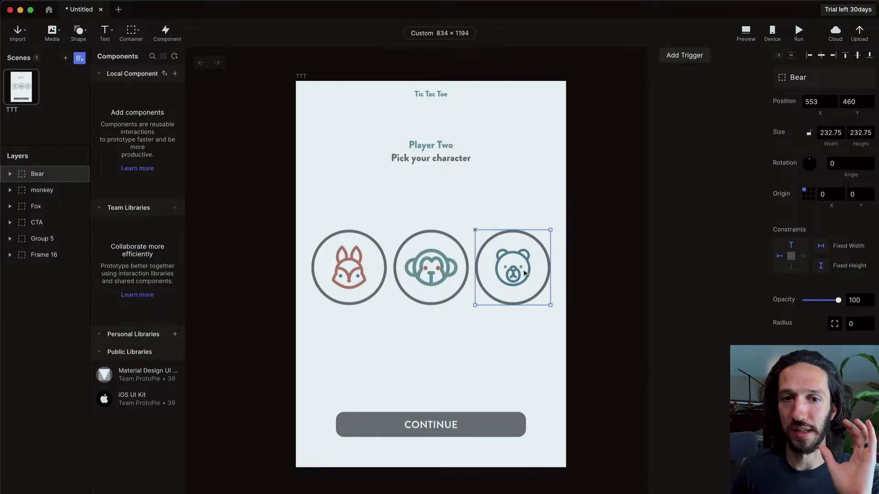
pyautogui.click(682, 56)
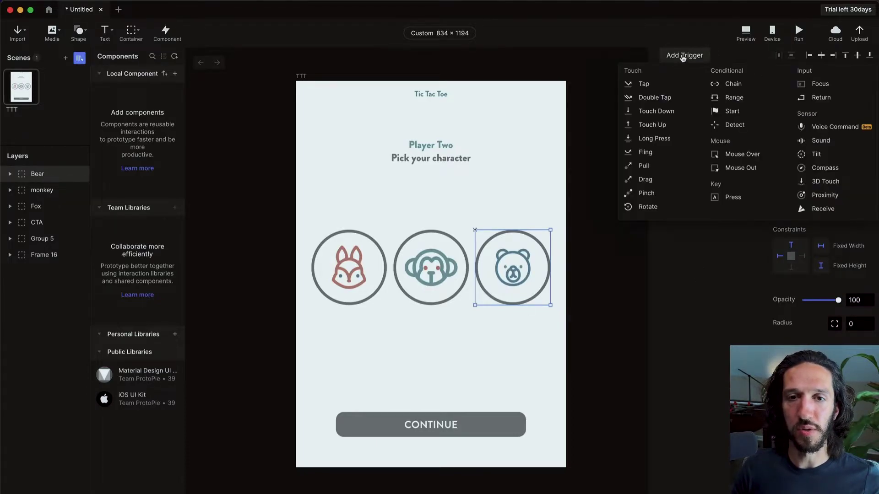
pyautogui.click(660, 86)
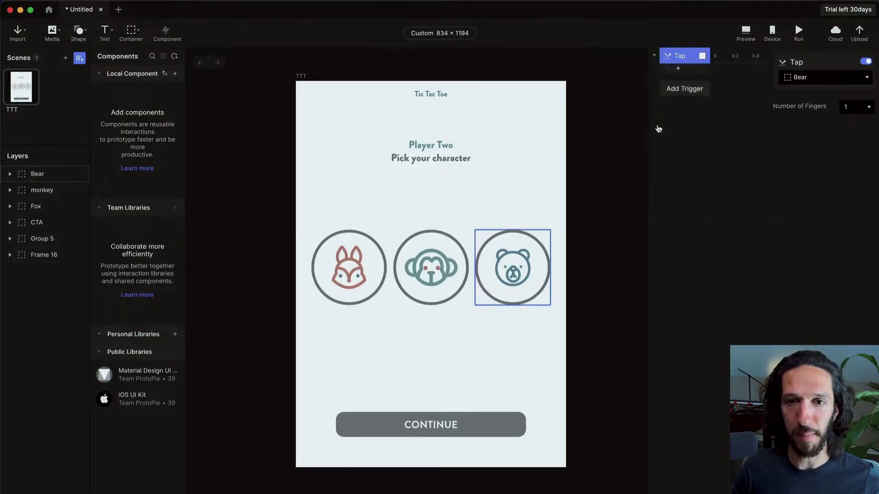
pyautogui.click(687, 71)
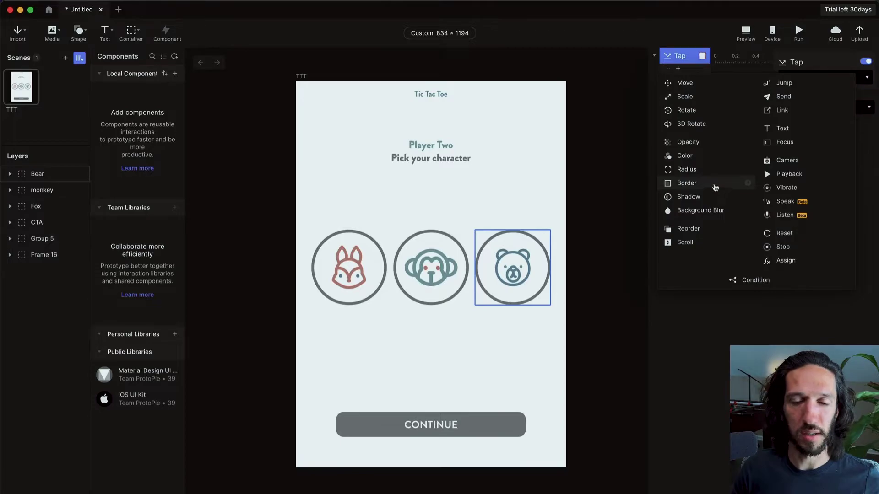
pyautogui.click(715, 187)
pyautogui.click(688, 88)
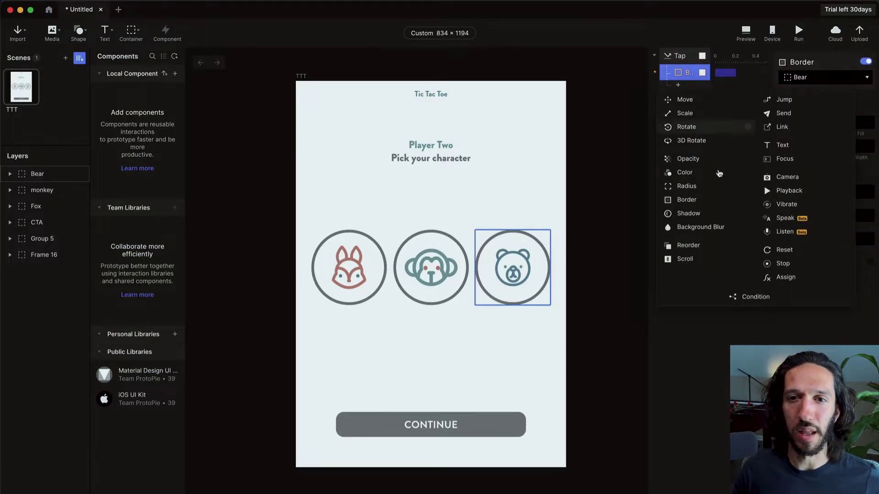
pyautogui.click(720, 173)
pyautogui.click(691, 143)
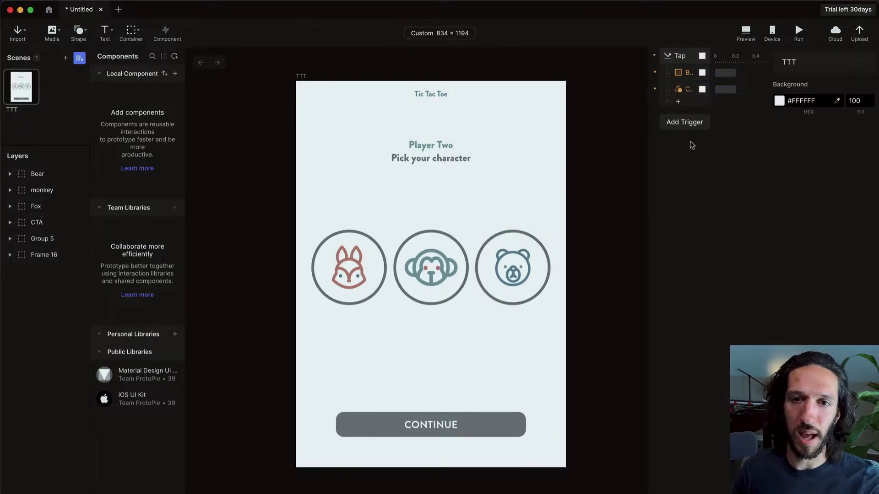
# Step: Retarget the Border response from the whole Bear group to its Ellipse 9 layer
pyautogui.click(688, 74)
pyautogui.click(856, 82)
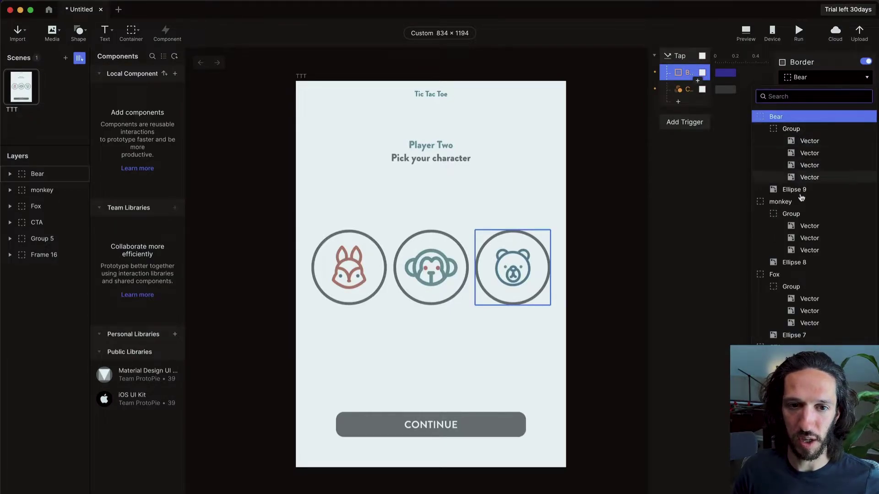
pyautogui.click(10, 173)
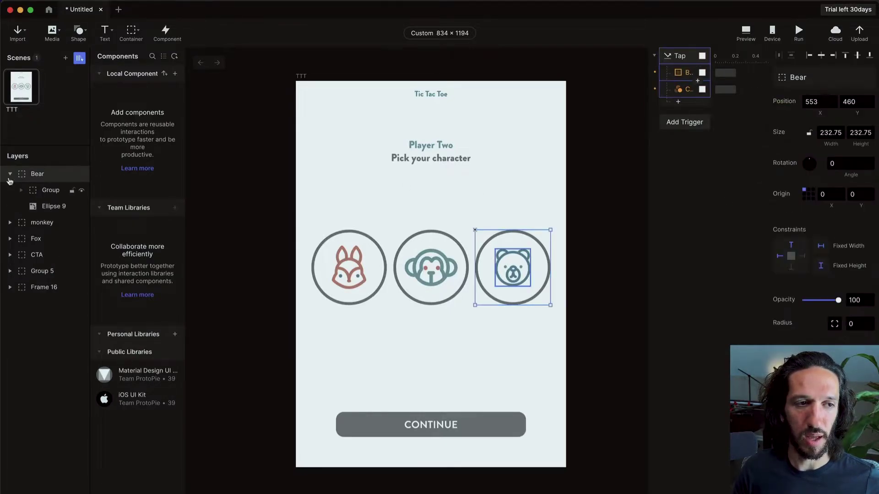
pyautogui.click(47, 207)
pyautogui.click(685, 72)
pyautogui.click(833, 77)
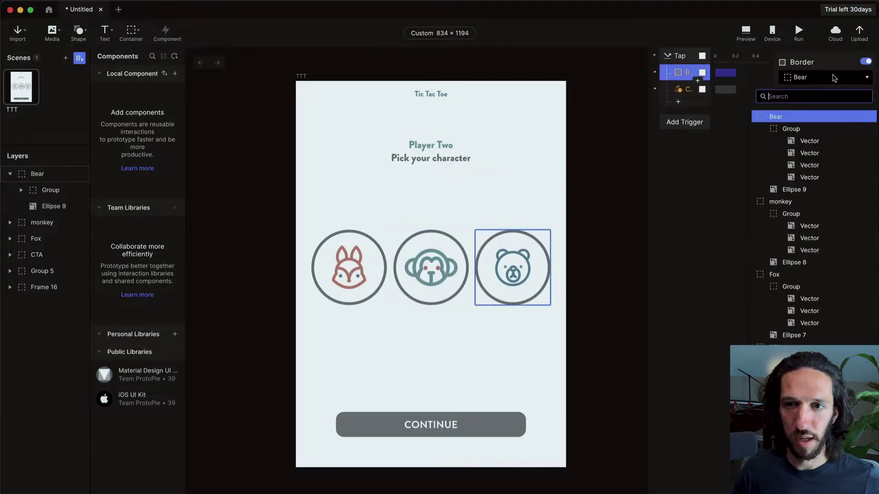
pyautogui.click(792, 190)
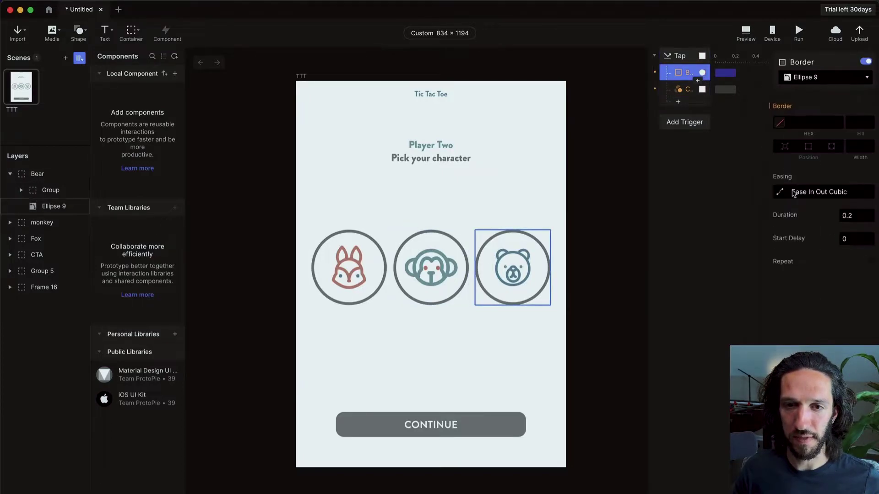
# Step: Retarget the Color response to the Bear group's Ellipse 9 layer as well
pyautogui.click(685, 90)
pyautogui.click(832, 78)
pyautogui.click(794, 190)
pyautogui.click(701, 211)
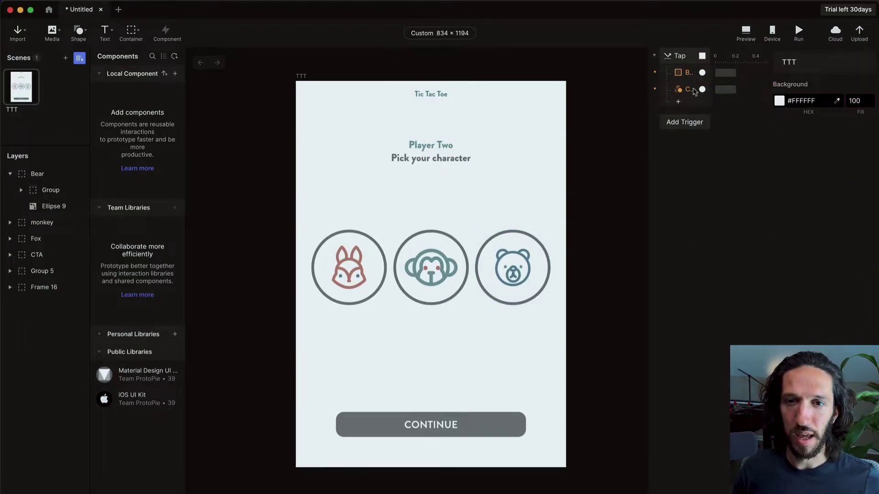
# Step: Convert the bear's Ellipse 9 image layer into an editable shape
pyautogui.click(691, 76)
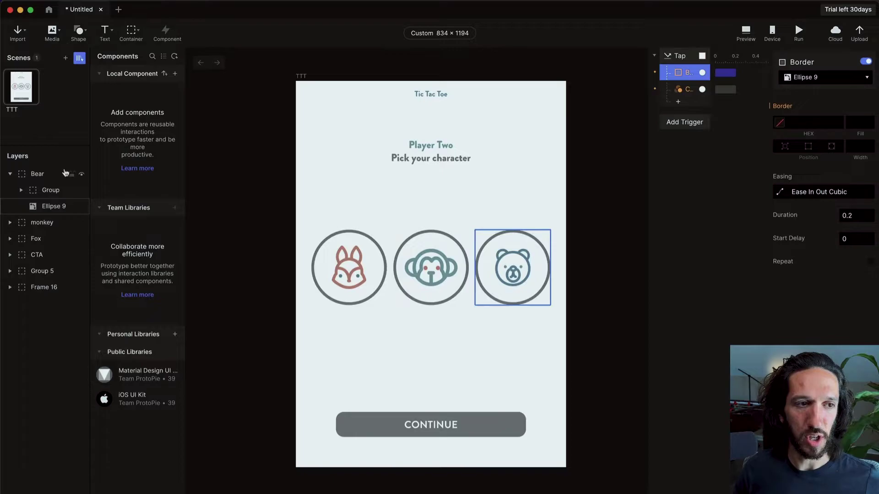
pyautogui.click(49, 207)
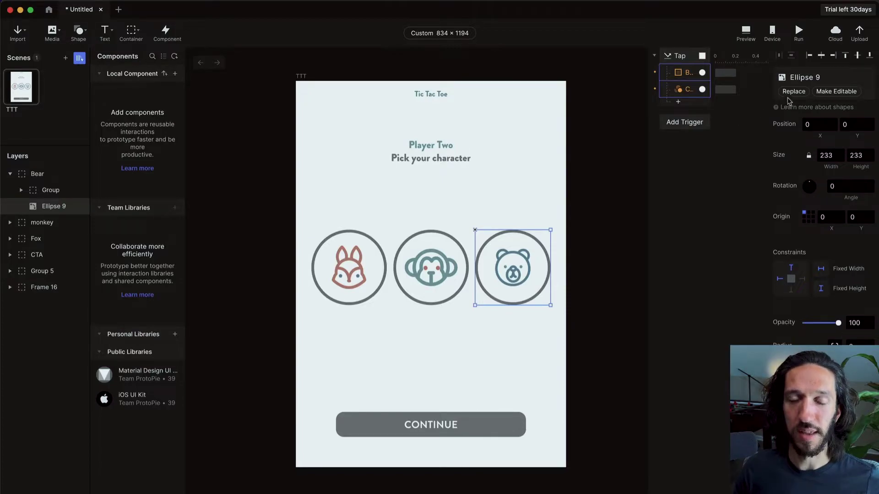
pyautogui.click(837, 92)
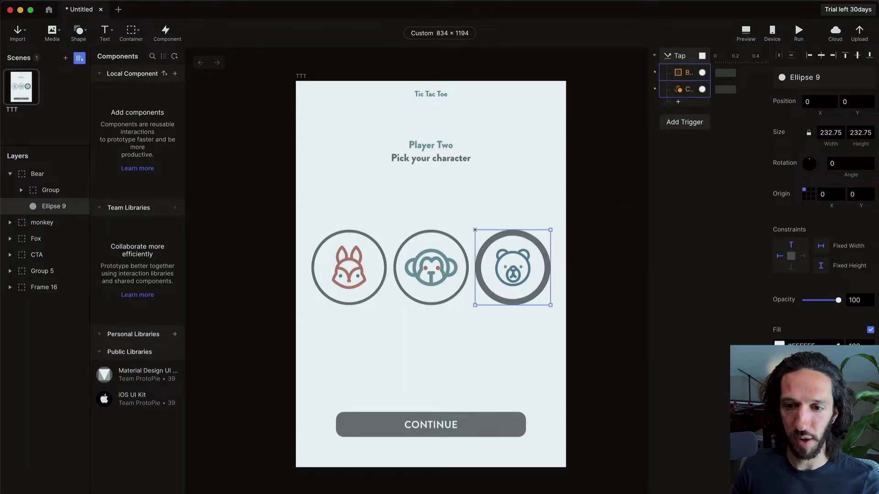
# Step: Try a red border color on the bear's Ellipse 9
pyautogui.click(778, 375)
pyautogui.moveTo(691, 350); pyautogui.dragTo(753, 291)
pyautogui.click(693, 222)
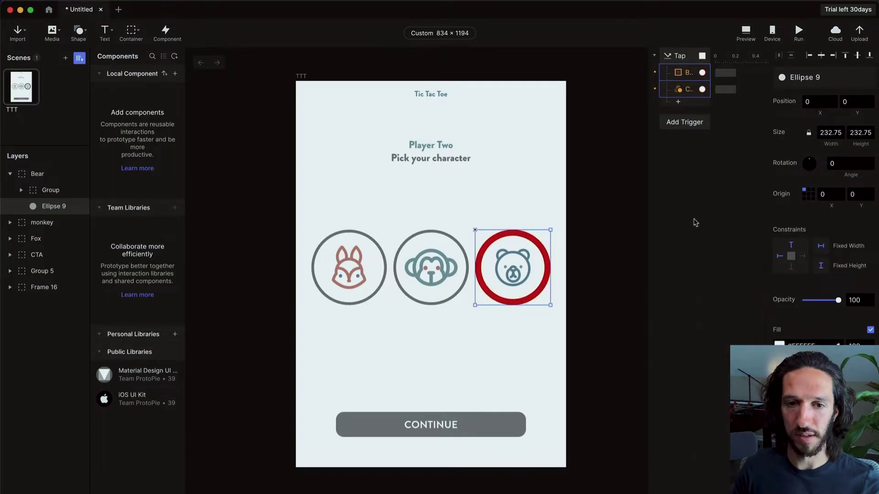
# Step: Compare which border properties the Border and Color responses offer for Ellipse 9
pyautogui.click(685, 72)
pyautogui.click(687, 89)
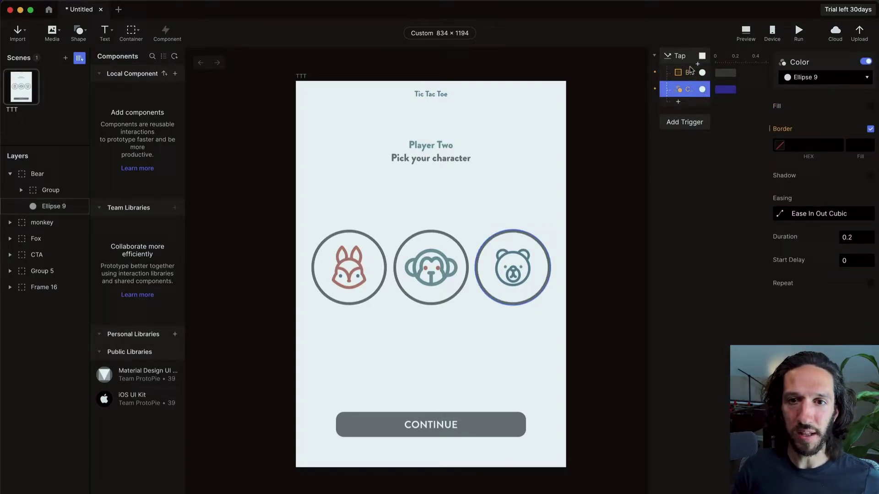
pyautogui.click(680, 77)
pyautogui.click(685, 89)
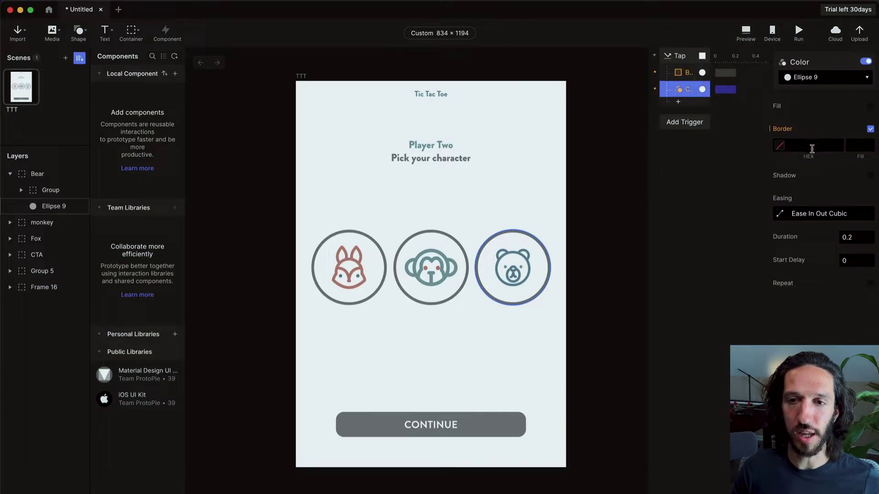
# Step: Switch to Figma and copy the stroke color 8FA9AC from the highlighted bear ellipse in the second TTT frame
pyautogui.click(686, 79)
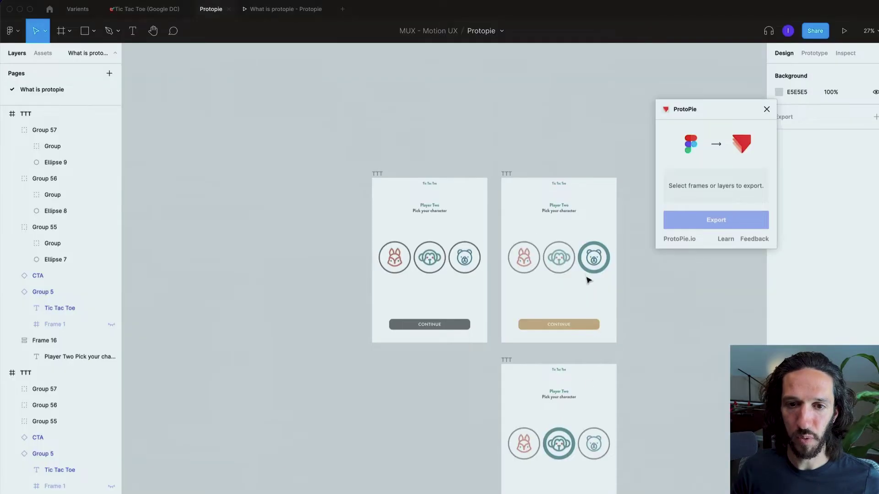
pyautogui.click(594, 256)
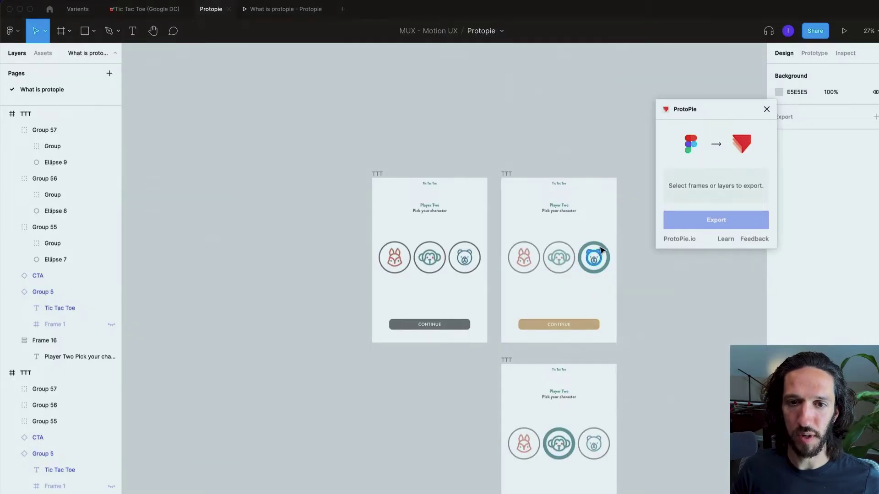
pyautogui.click(798, 317)
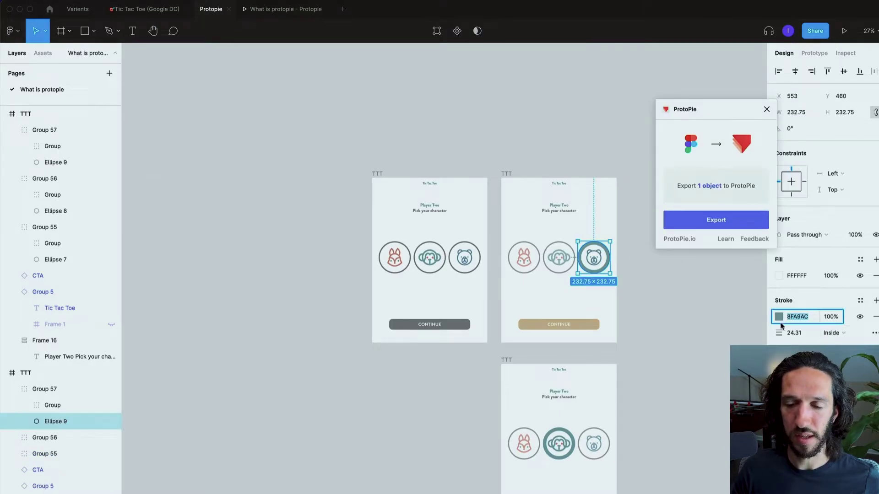
# Step: Return to ProtoPie and set the Color response's border color for Ellipse 9 to #8FA9AC
pyautogui.hotkey('ctrl', 'Up')
pyautogui.click(706, 177)
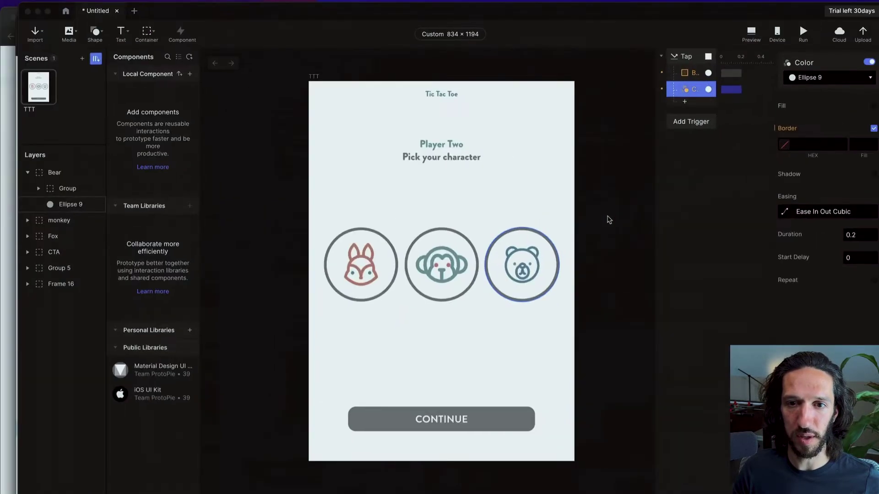
pyautogui.click(829, 145)
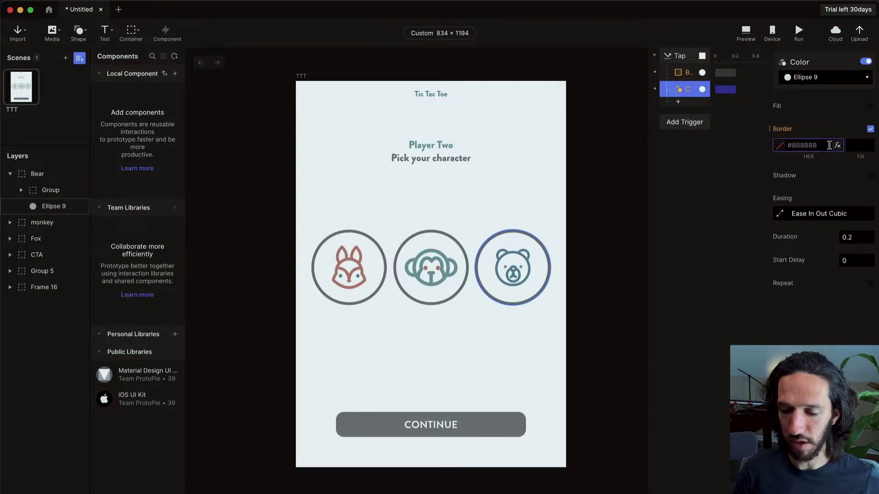
pyautogui.press('super+v')
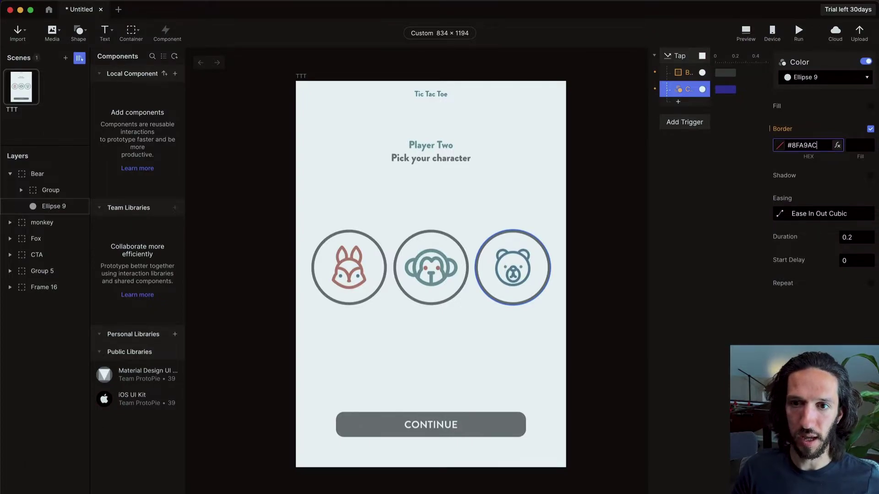
pyautogui.click(719, 184)
pyautogui.click(703, 91)
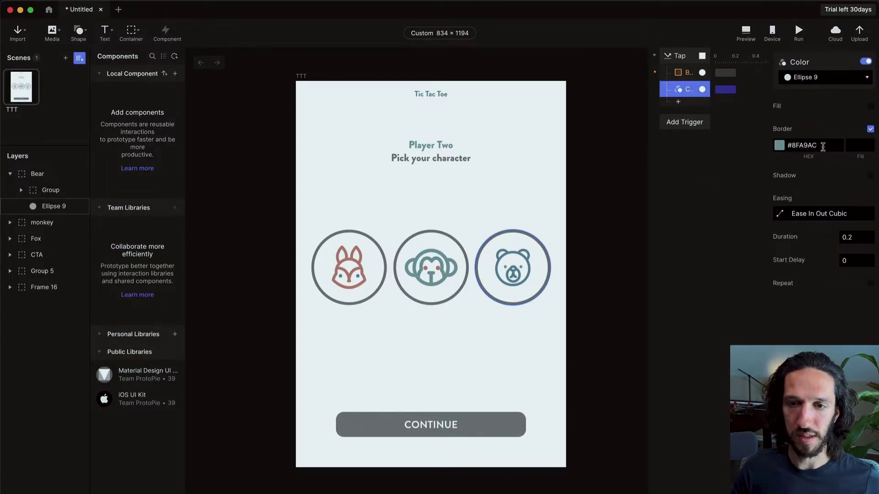
# Step: Set the Border response's width for Ellipse 9 to 30
pyautogui.click(685, 75)
pyautogui.click(857, 147)
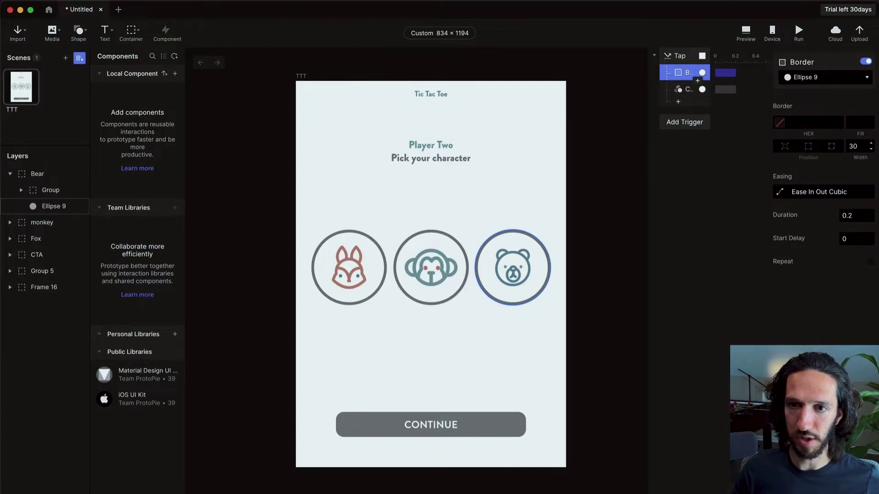
pyautogui.click(693, 197)
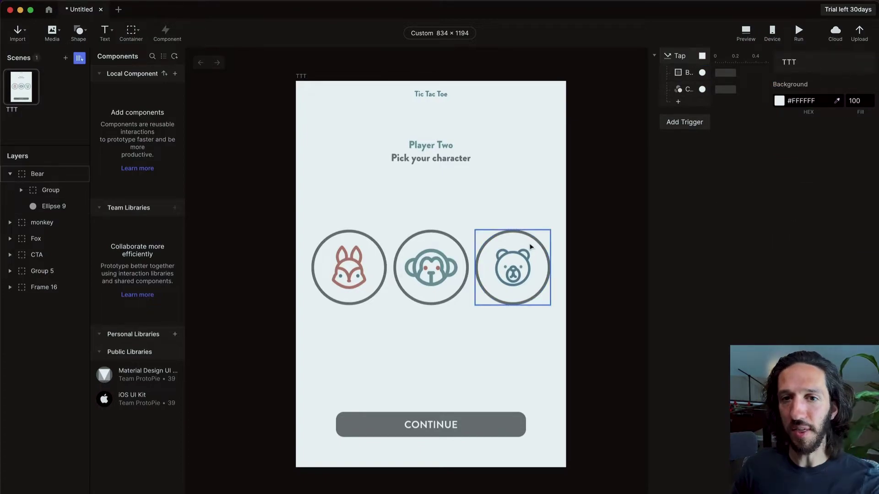
# Step: Preview the prototype and test the Tap trigger on the bear
pyautogui.click(681, 56)
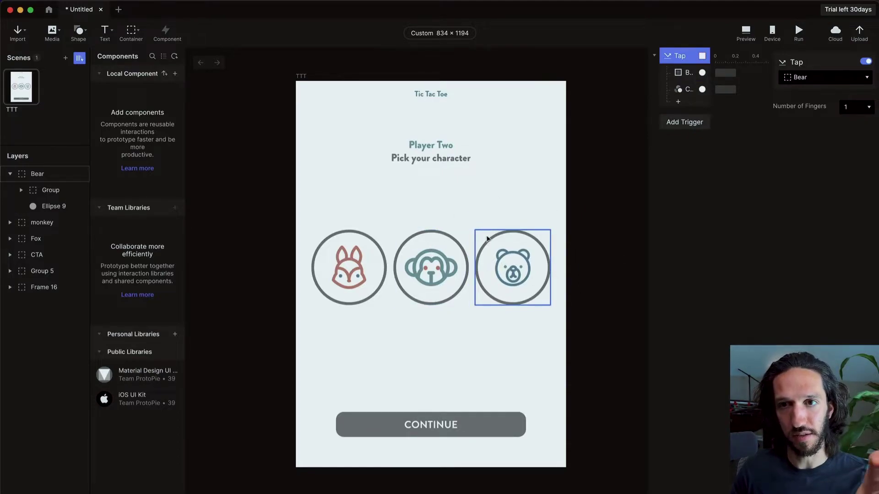
pyautogui.click(747, 32)
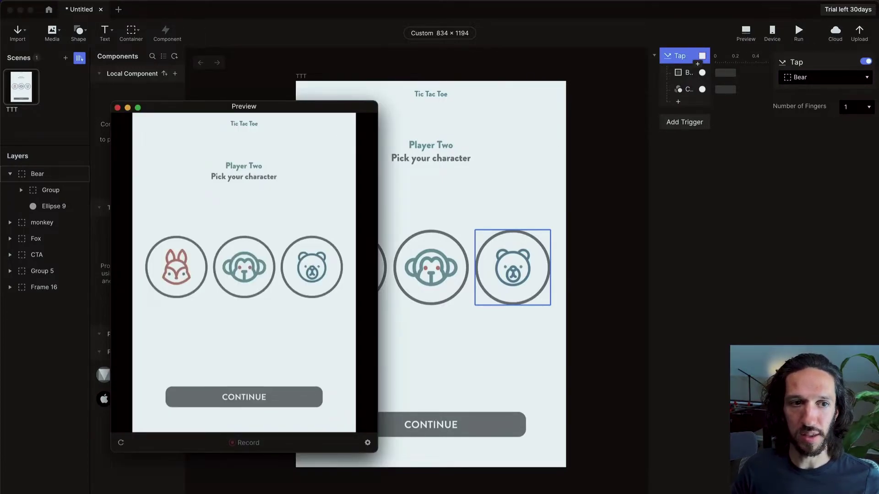
pyautogui.moveTo(279, 106); pyautogui.dragTo(504, 74)
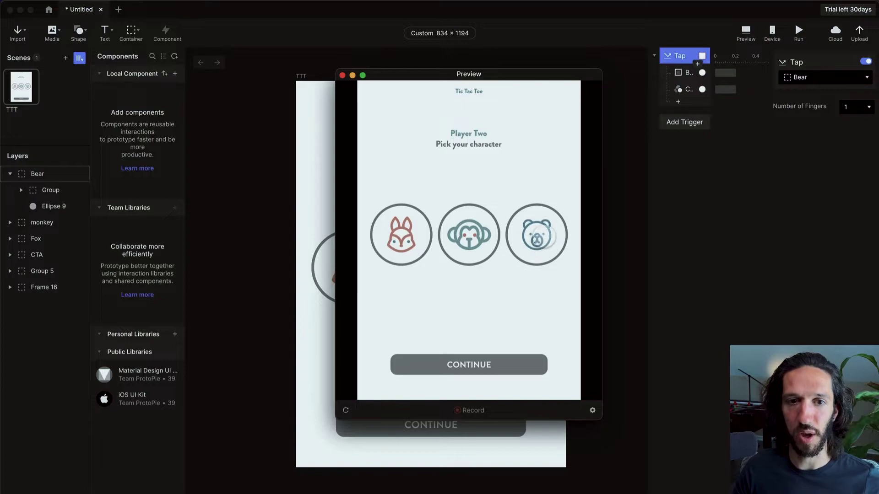
pyautogui.click(542, 238)
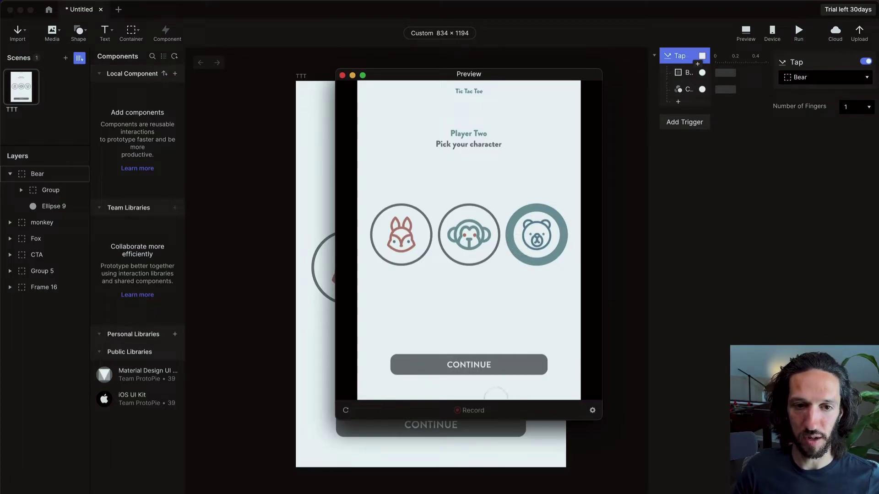
# Step: Enlarge the preview window and retest the bear's tap animation, restarting the prototype between tries
pyautogui.click(345, 410)
pyautogui.moveTo(596, 420); pyautogui.dragTo(687, 491)
pyautogui.click(535, 263)
pyautogui.click(582, 238)
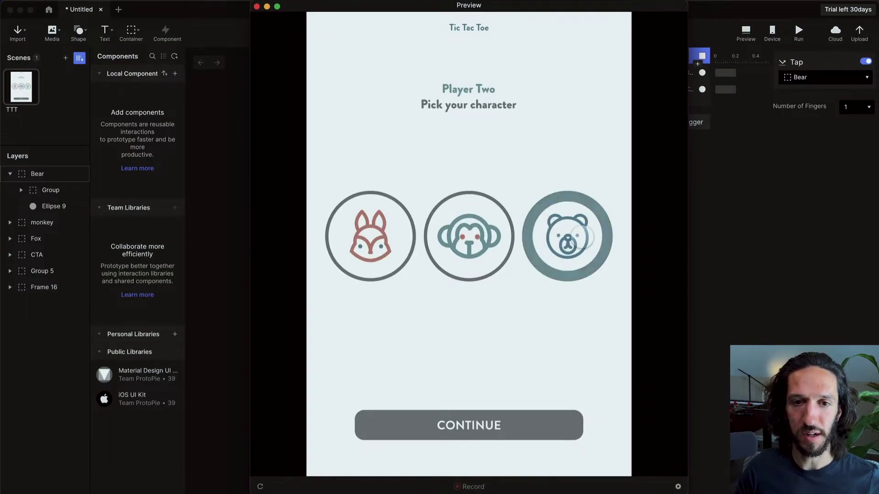
pyautogui.click(260, 486)
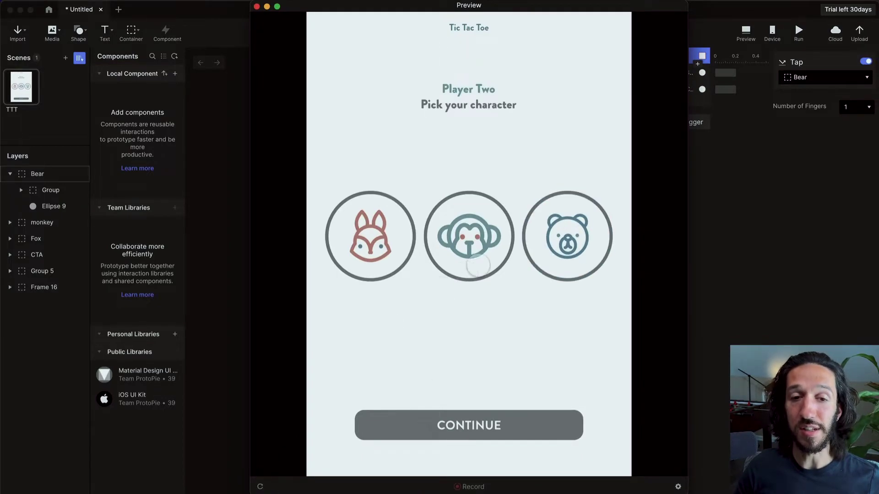
pyautogui.click(591, 236)
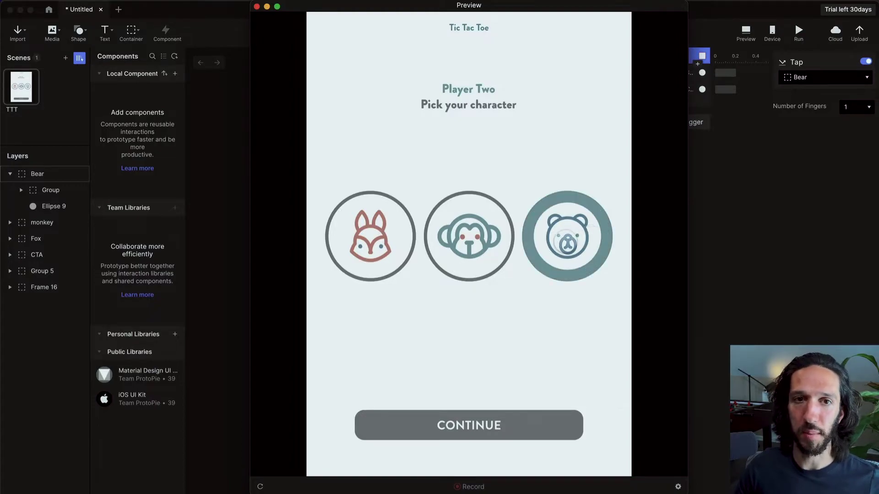
# Step: Leave the preview and widen the interaction area to show more of the response timeline
pyautogui.click(748, 265)
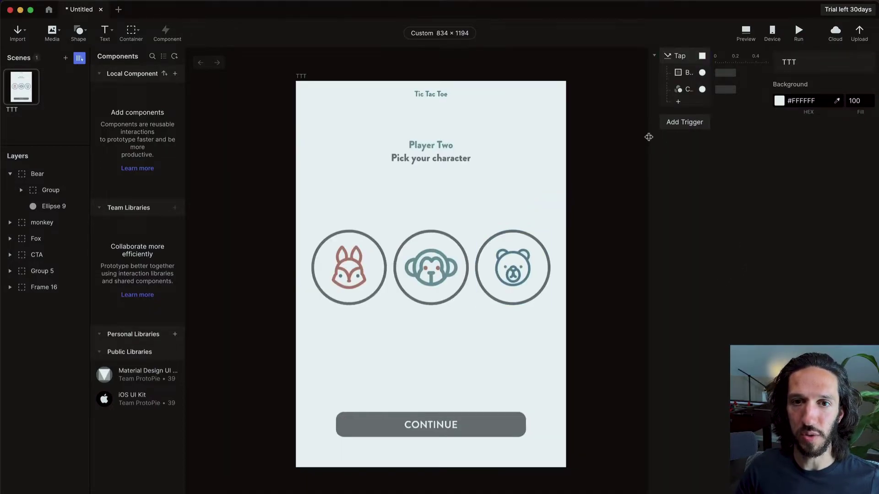
pyautogui.moveTo(649, 136); pyautogui.dragTo(547, 136)
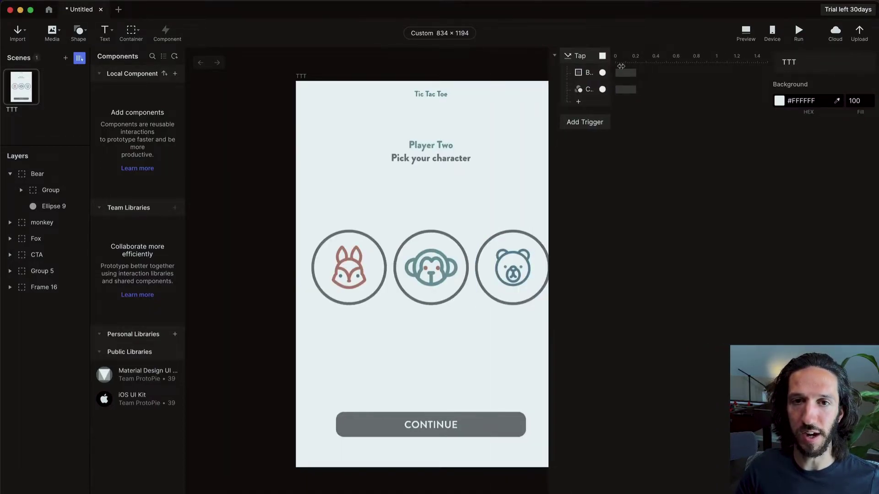
# Step: Shorten the bear's Border and Color responses together to a duration of 0.15
pyautogui.click(624, 73)
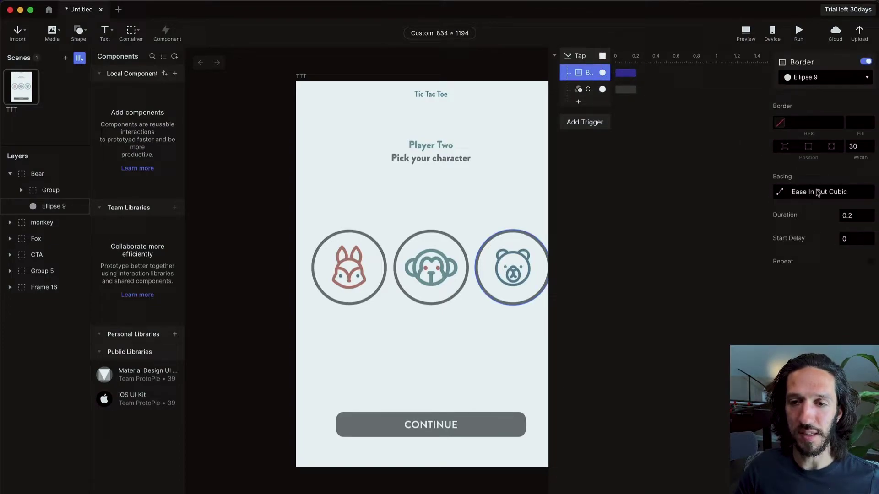
pyautogui.click(624, 90)
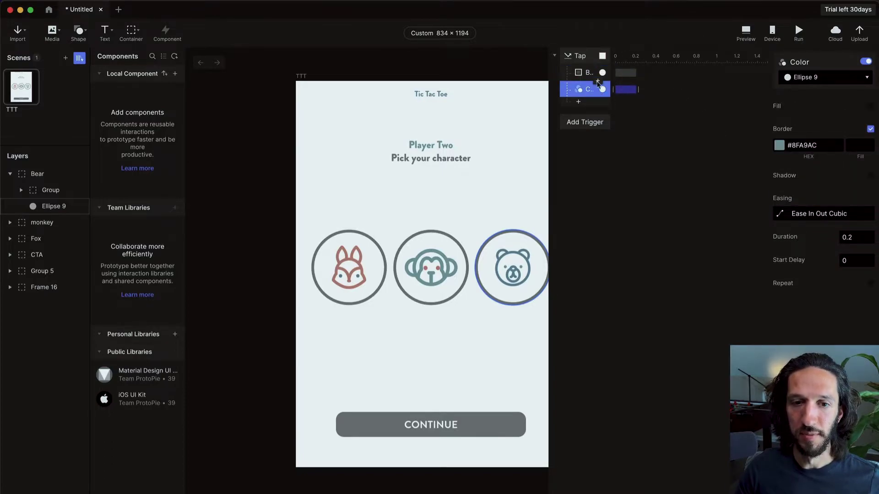
pyautogui.keyDown('shift'); pyautogui.click(625, 74); pyautogui.keyUp('shift')
pyautogui.moveTo(637, 74)
pyautogui.mouseDown()
pyautogui.moveTo(709, 73)
pyautogui.moveTo(629, 72)
pyautogui.moveTo(760, 73)
pyautogui.moveTo(648, 74)
pyautogui.moveTo(655, 83)
pyautogui.moveTo(714, 81)
pyautogui.moveTo(631, 84)
pyautogui.mouseUp()
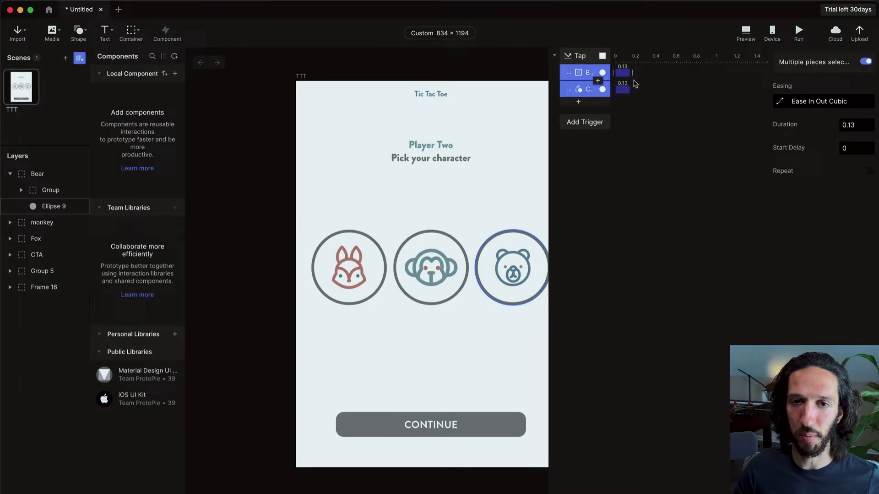
# Step: Reshape the easing curve of both selected responses into a custom cubic bezier of 0.16, 0, 0.2, 1.92
pyautogui.click(818, 106)
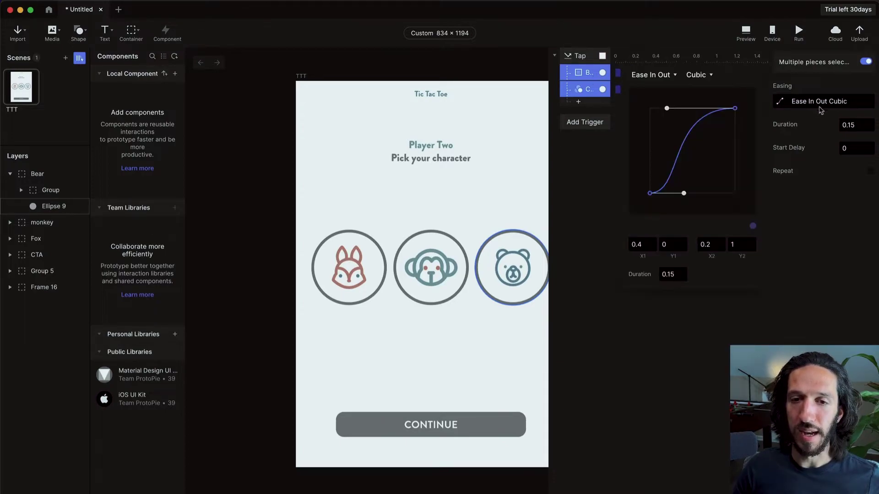
pyautogui.moveTo(680, 194)
pyautogui.mouseDown()
pyautogui.moveTo(663, 125)
pyautogui.moveTo(646, 197)
pyautogui.moveTo(664, 195)
pyautogui.mouseUp()
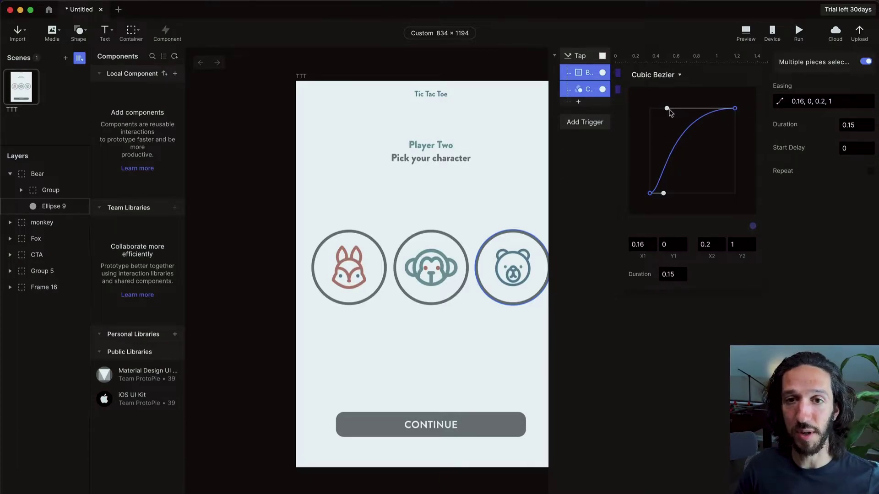
pyautogui.moveTo(667, 110); pyautogui.dragTo(668, 32)
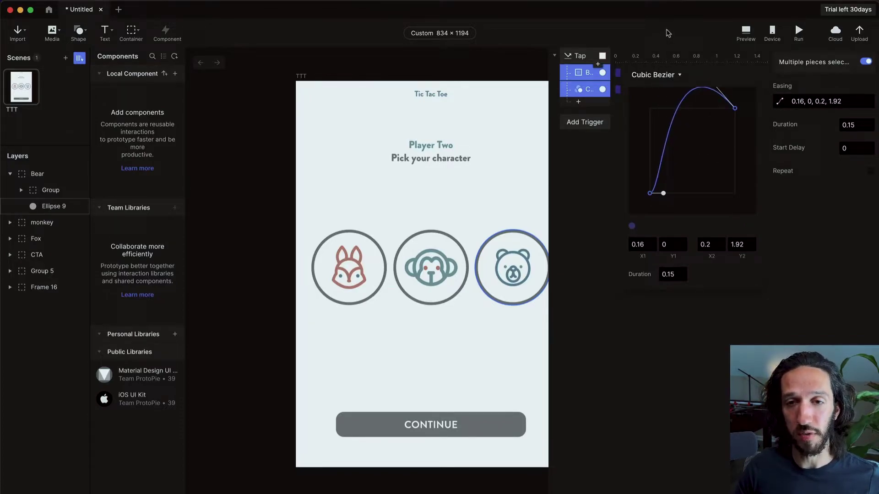
# Step: Preview the prototype to test the bear's tap animation with the overshooting easing curve, and return to the editor
pyautogui.click(809, 237)
pyautogui.click(772, 32)
pyautogui.click(745, 32)
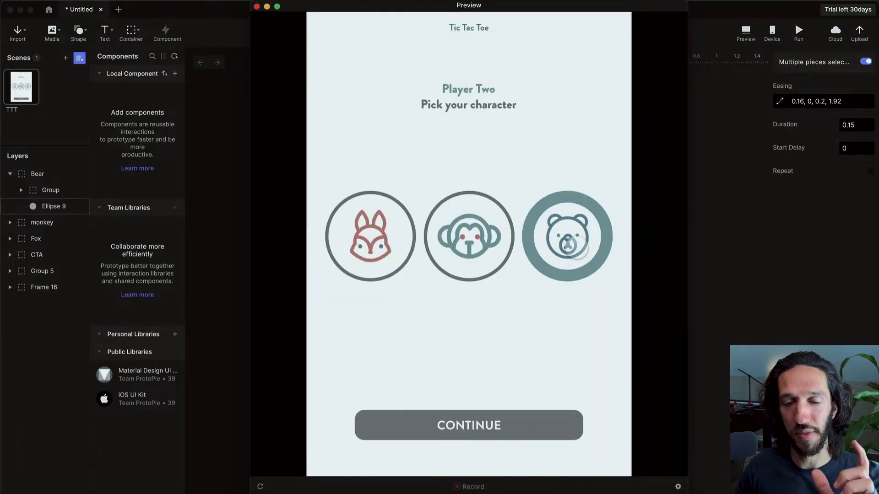
pyautogui.press('Escape')
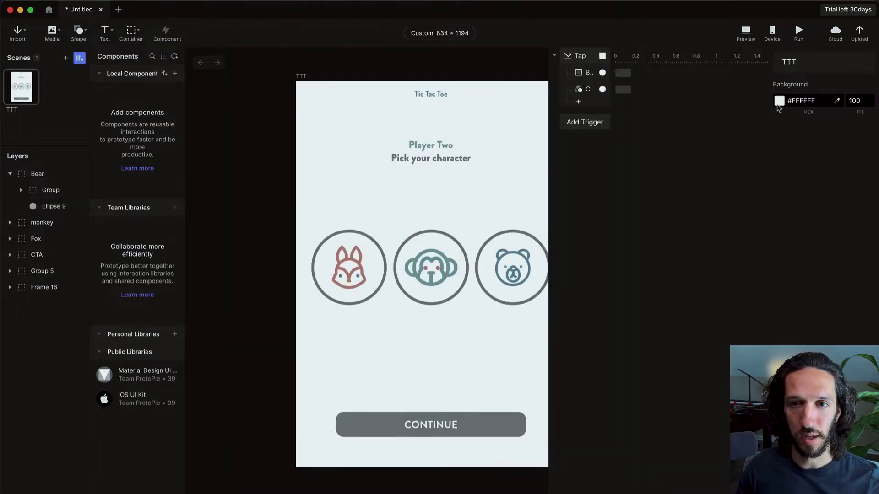
# Step: Adjust the easing curve of the bear's Border and Color responses to 0.14, 0, 0.06, 1
pyautogui.click(586, 90)
pyautogui.click(623, 74)
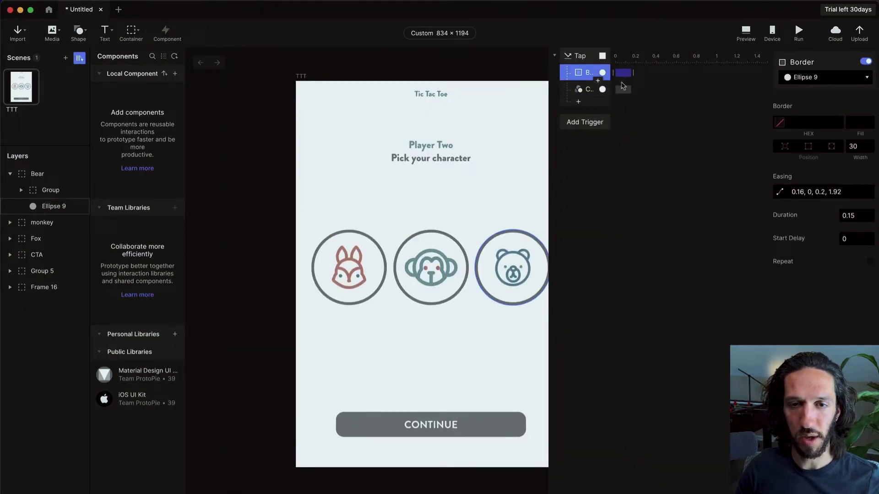
pyautogui.keyDown('shift'); pyautogui.click(623, 90); pyautogui.keyUp('shift')
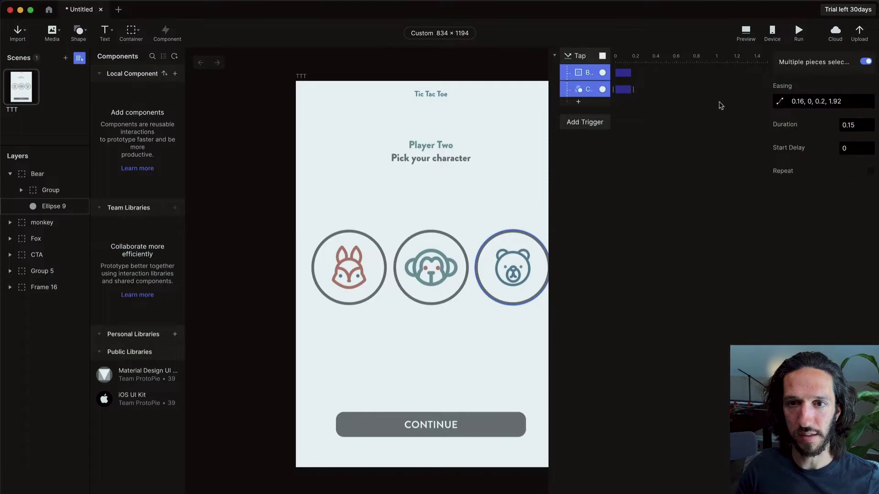
pyautogui.click(779, 102)
pyautogui.moveTo(734, 109); pyautogui.dragTo(655, 108)
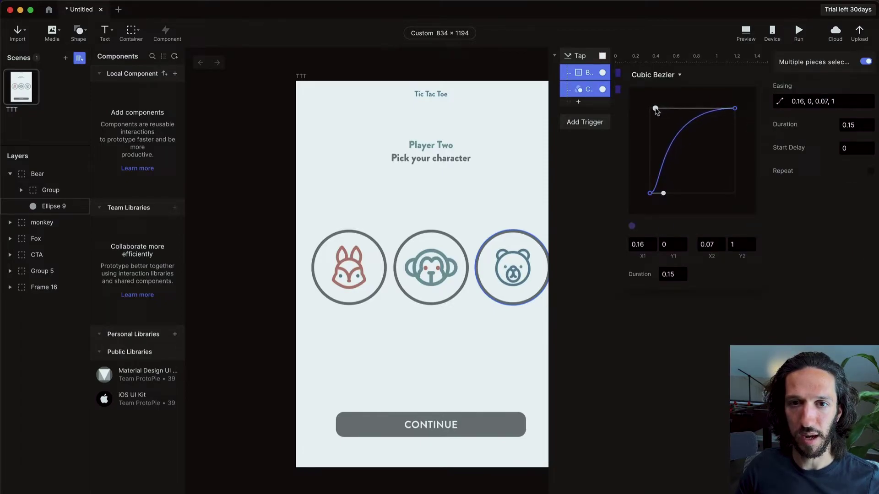
pyautogui.moveTo(660, 197); pyautogui.dragTo(659, 196)
# Step: Test the bear's tap again in the preview with the revised easing curve and close the preview
pyautogui.press('super+p')
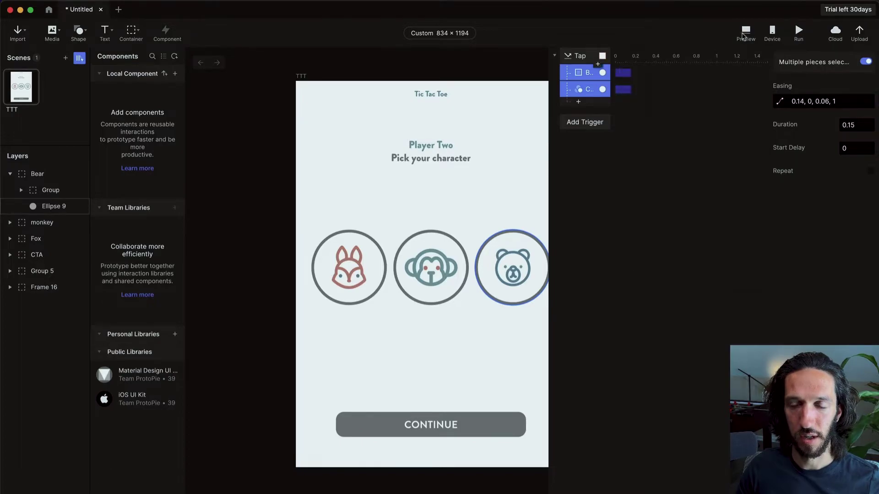
pyautogui.click(547, 267)
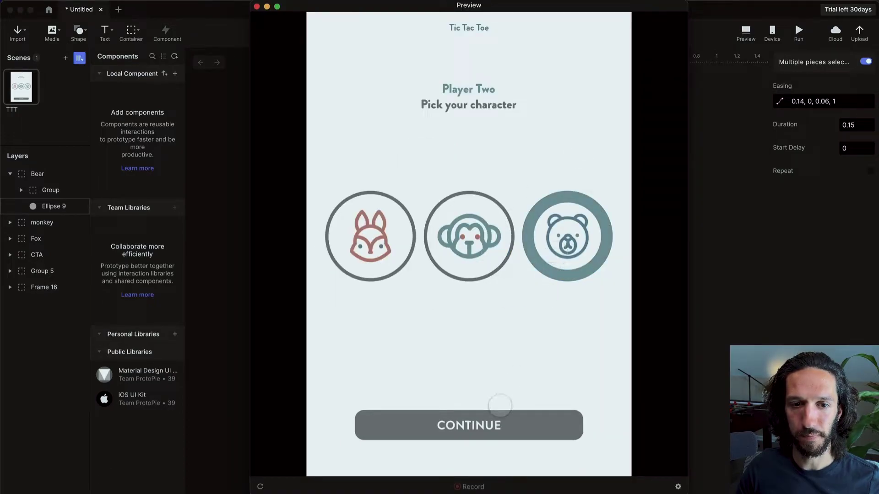
pyautogui.press('super+w')
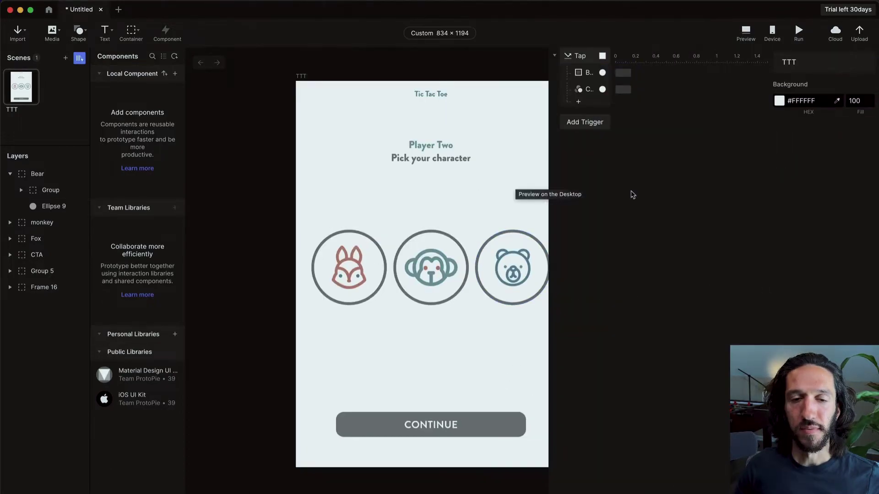
# Step: Duplicate the bear's Tap trigger with its responses and assign the copy to the monkey layer
pyautogui.click(574, 55)
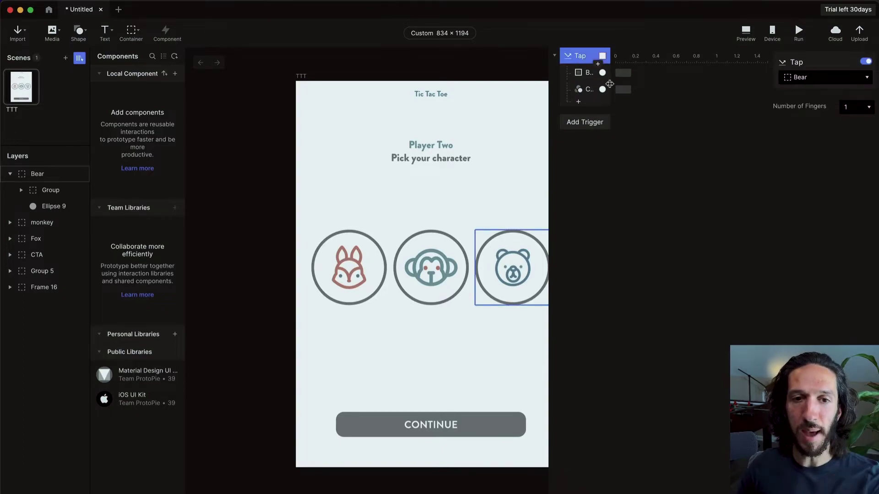
pyautogui.press('Escape')
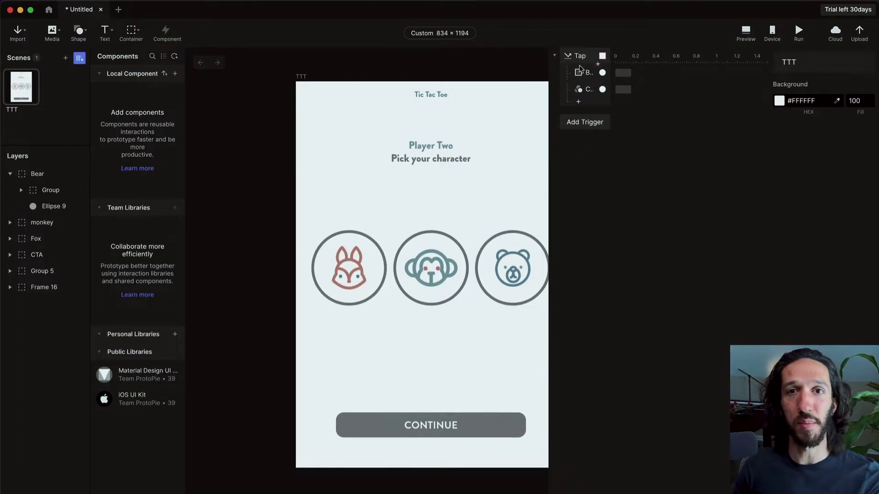
pyautogui.click(584, 57)
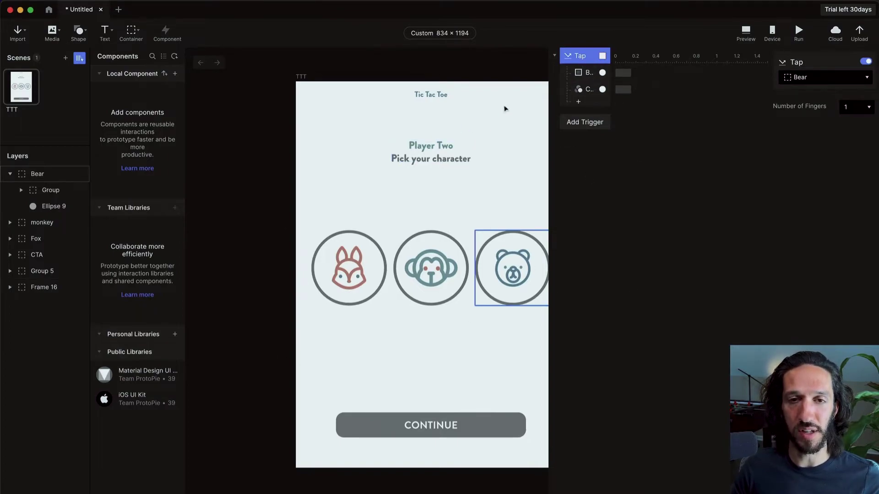
pyautogui.click(595, 122)
pyautogui.click(824, 76)
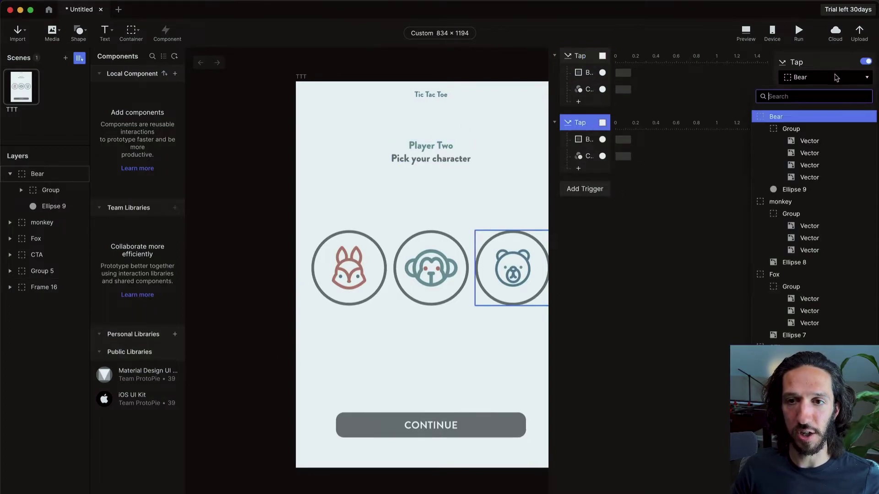
pyautogui.click(780, 202)
# Step: Retarget the duplicated trigger's Color and Border responses to Ellipse 8 in the monkey group
pyautogui.click(586, 139)
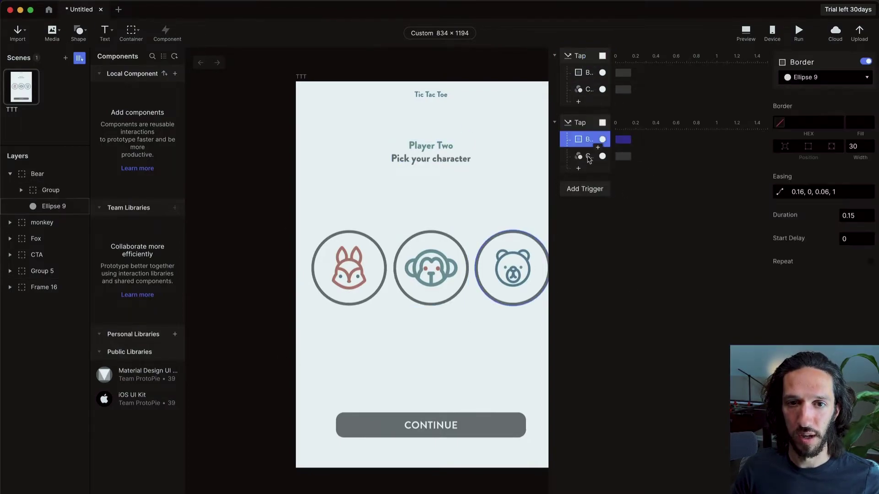
pyautogui.keyDown('shift'); pyautogui.click(586, 156); pyautogui.keyUp('shift')
pyautogui.click(644, 180)
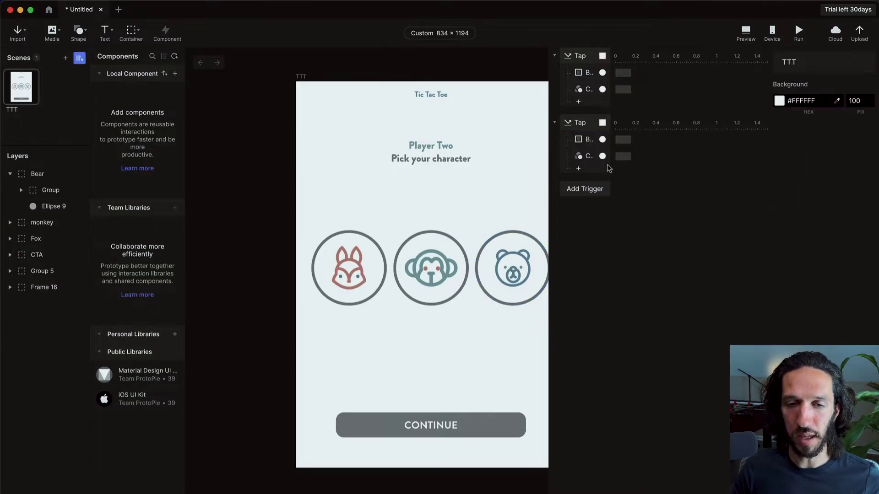
pyautogui.click(586, 156)
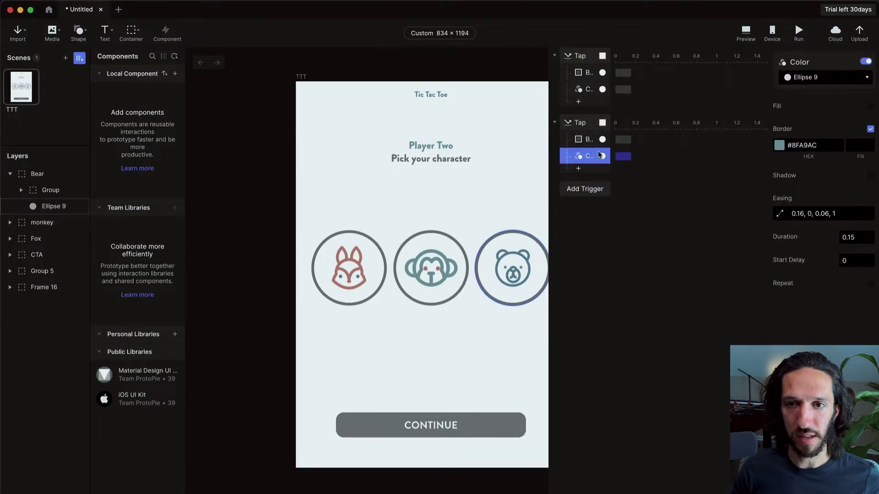
pyautogui.click(847, 77)
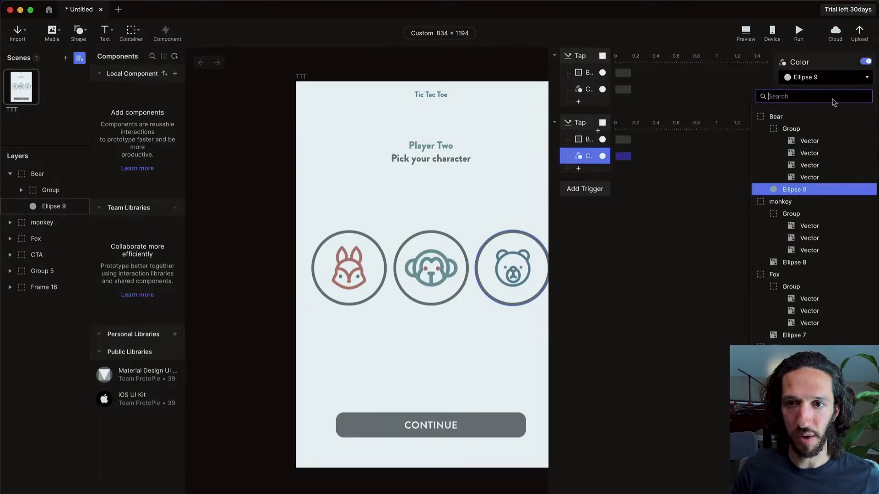
pyautogui.click(794, 263)
pyautogui.click(581, 140)
pyautogui.click(847, 77)
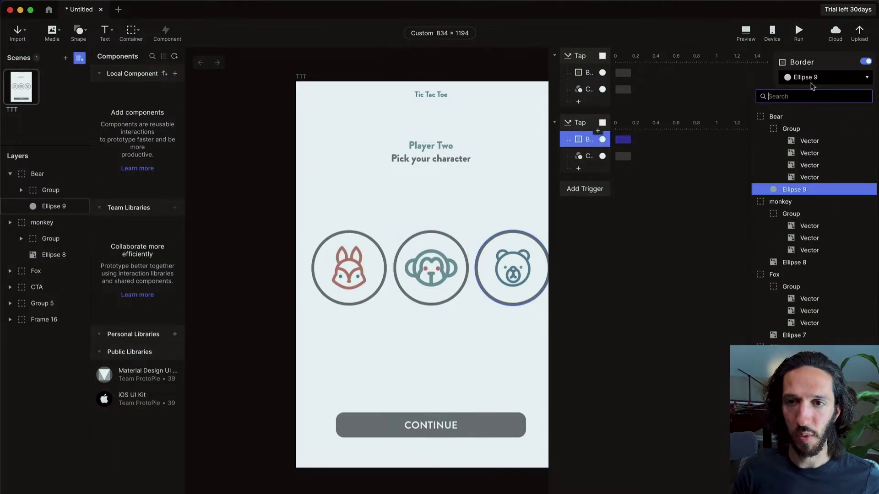
pyautogui.click(780, 263)
pyautogui.click(592, 280)
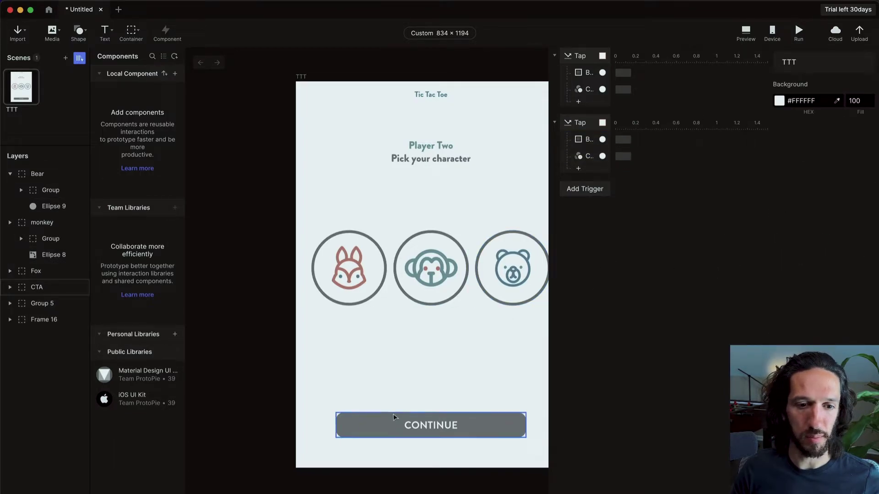
# Step: Preview the prototype, test the monkey's Tap trigger, and return to the editor
pyautogui.click(742, 40)
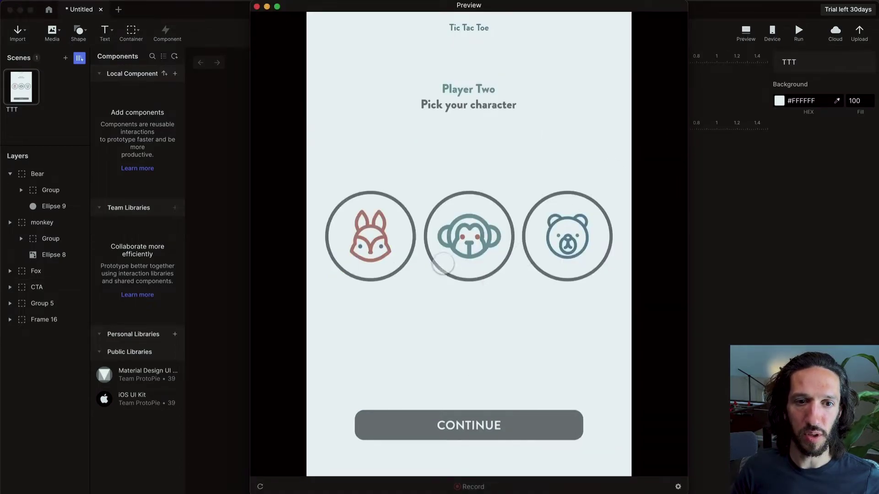
pyautogui.click(442, 263)
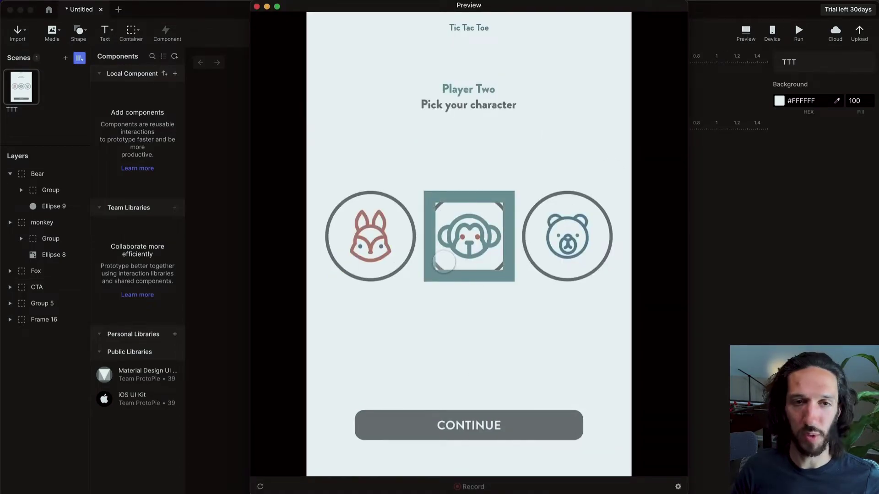
pyautogui.click(779, 257)
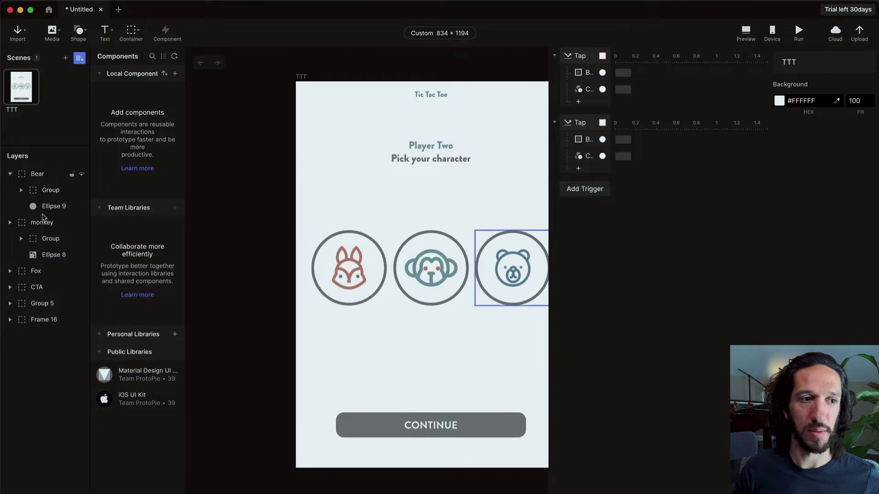
# Step: Convert the monkey's Ellipse 8 into an editable shape and retest the monkey and bear taps in the preview
pyautogui.click(49, 256)
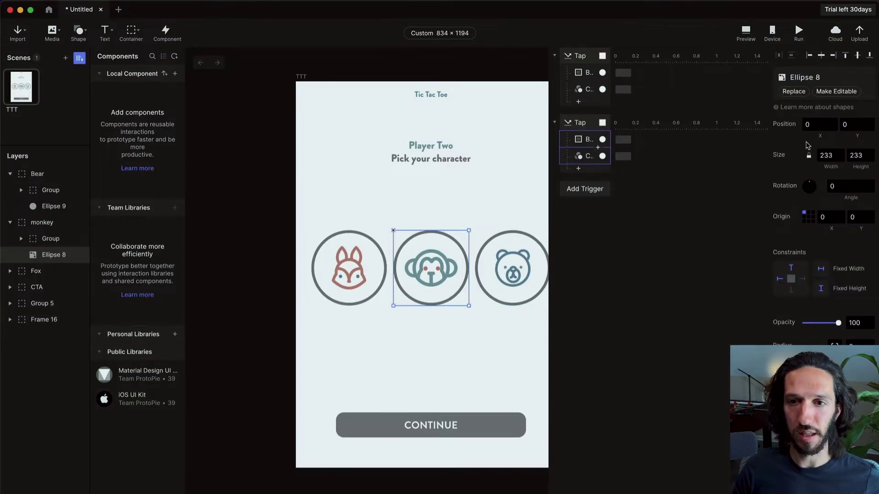
pyautogui.click(839, 93)
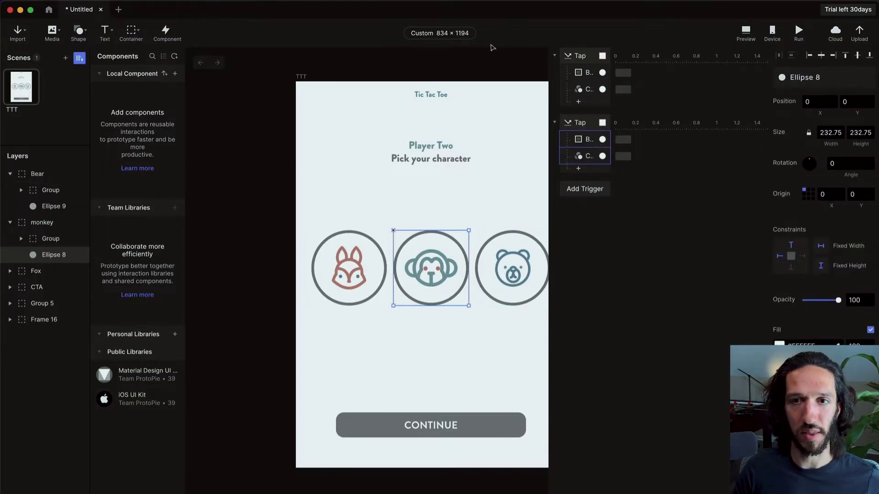
pyautogui.click(746, 32)
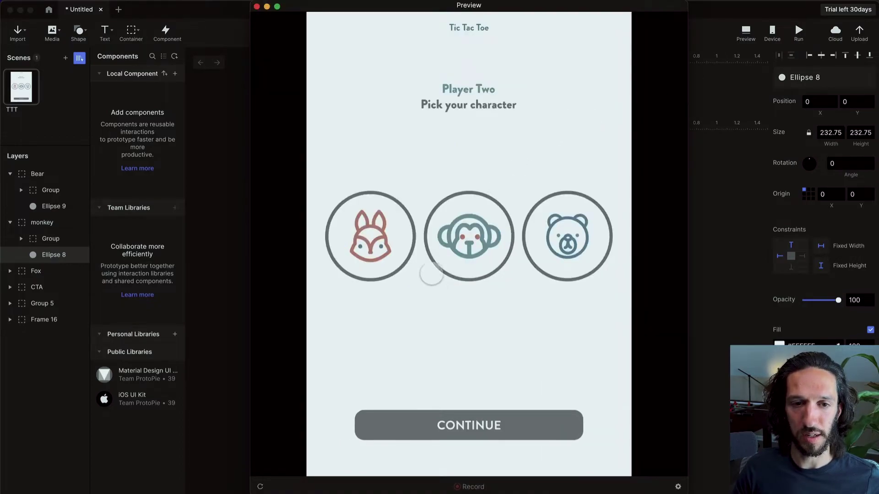
pyautogui.click(499, 244)
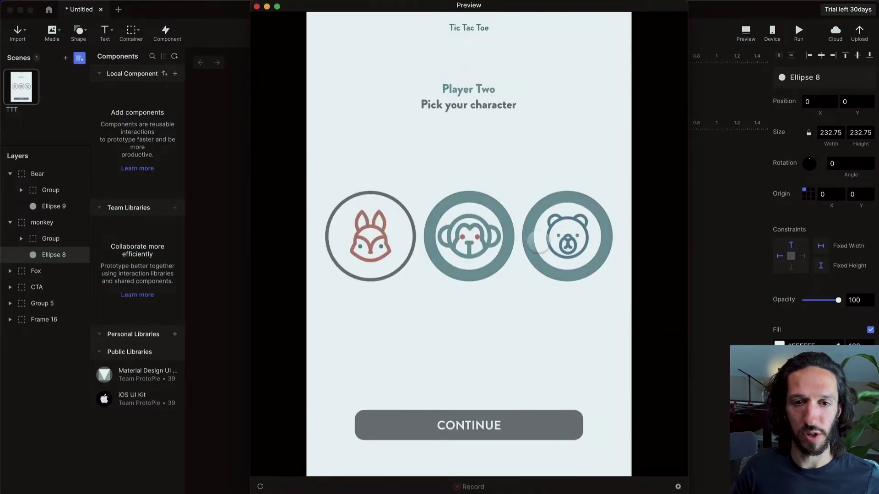
pyautogui.press('super+w')
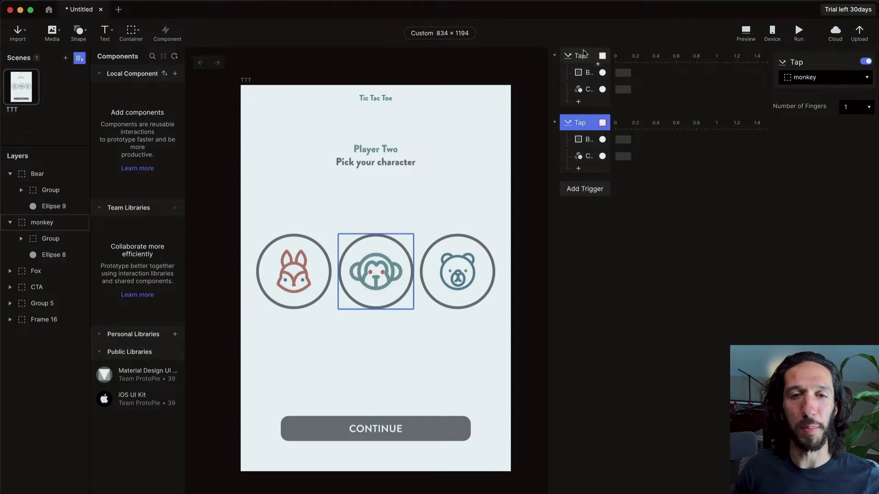
pyautogui.click(582, 55)
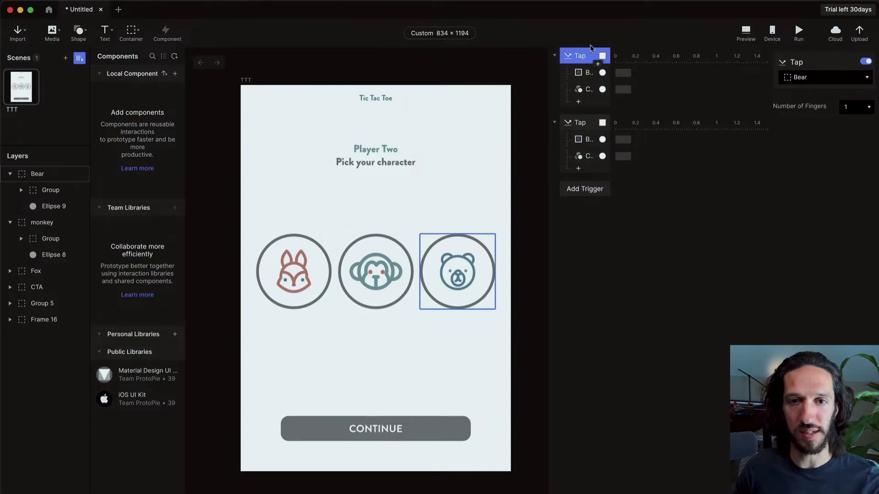
pyautogui.click(283, 278)
pyautogui.click(626, 278)
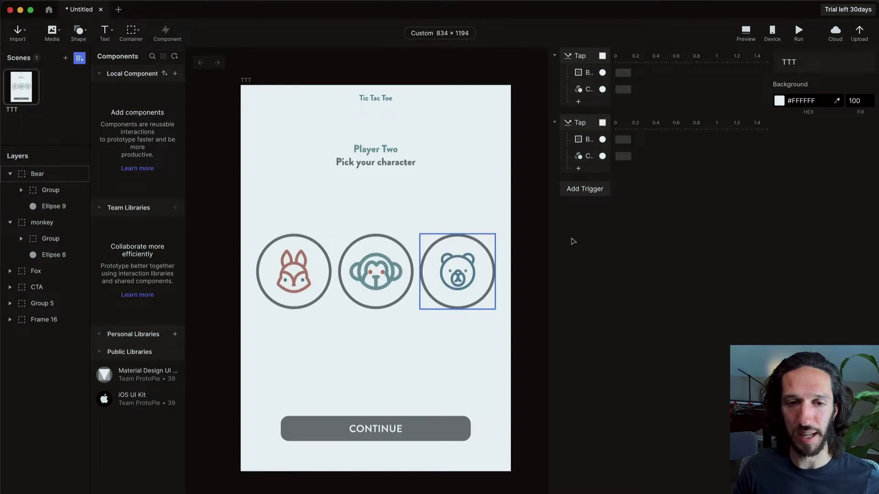
pyautogui.click(668, 235)
pyautogui.click(569, 56)
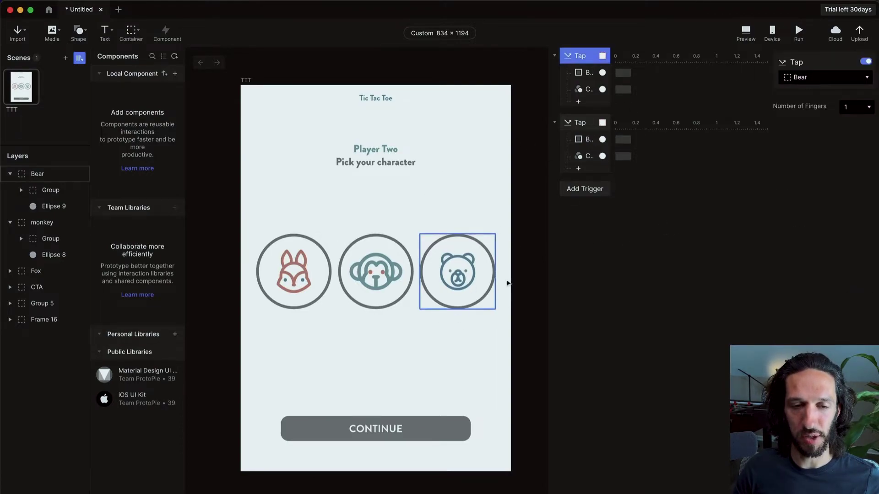
pyautogui.click(641, 270)
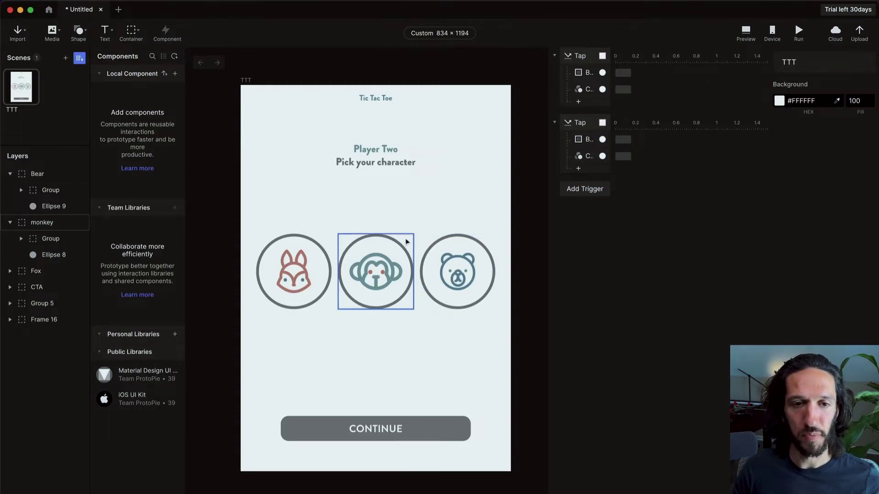
pyautogui.click(474, 241)
# Step: Retarget the bear's Tap trigger from the Bear container to its Ellipse 9 layer
pyautogui.click(36, 206)
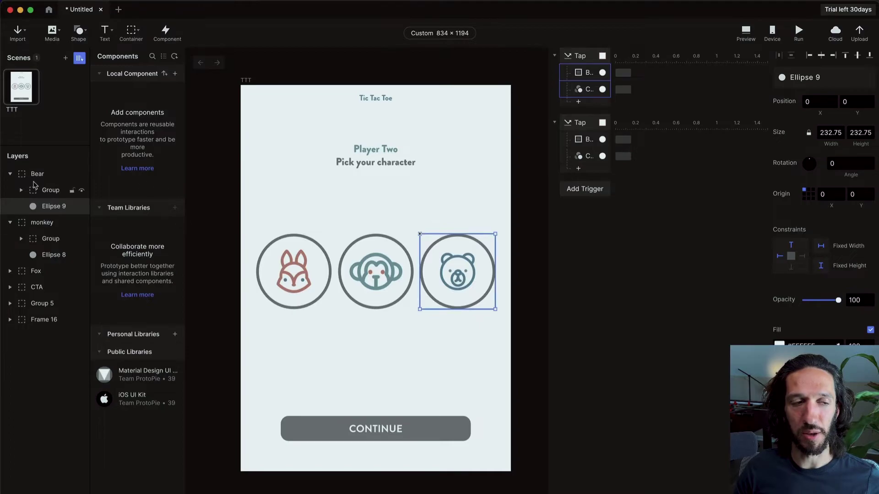
pyautogui.click(595, 58)
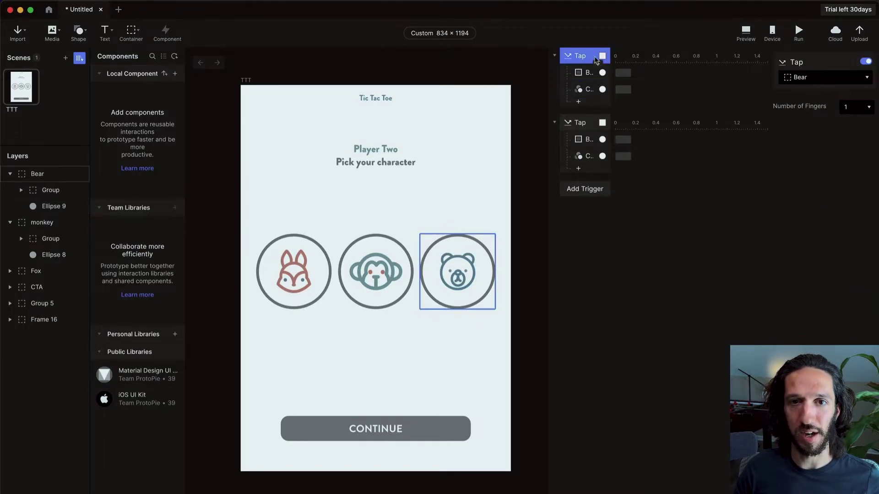
pyautogui.click(845, 78)
pyautogui.click(811, 191)
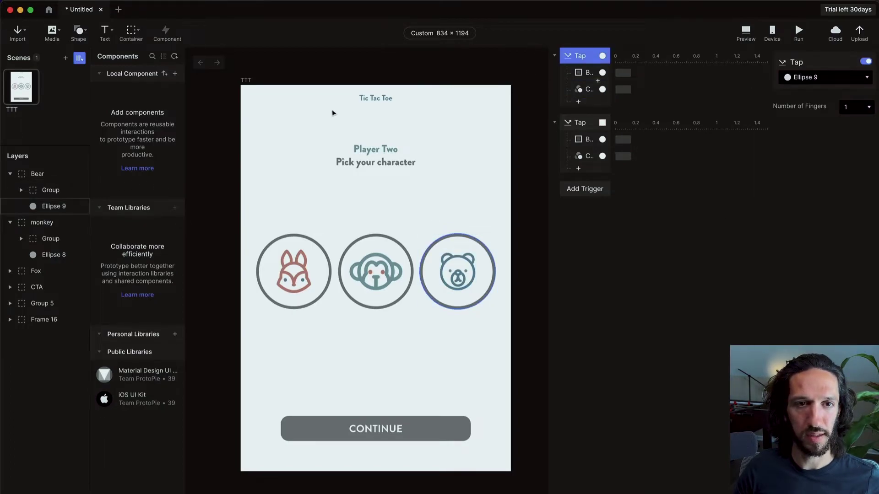
# Step: Check the Bear container's layers and test the tap on the bear in the preview
pyautogui.click(41, 174)
pyautogui.click(749, 35)
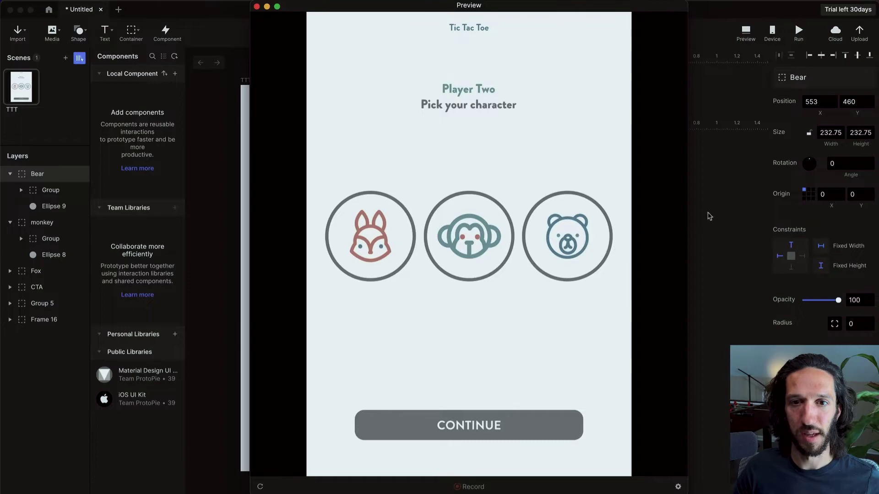
pyautogui.press('Escape')
pyautogui.click(56, 207)
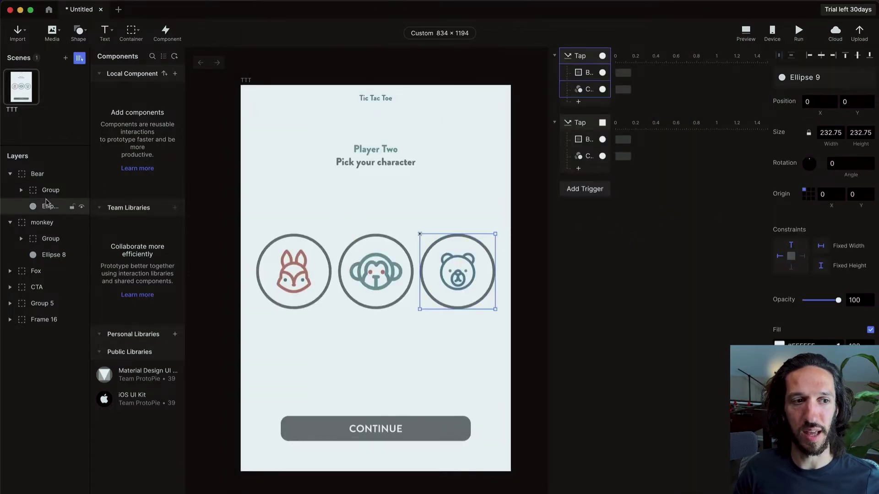
pyautogui.click(40, 174)
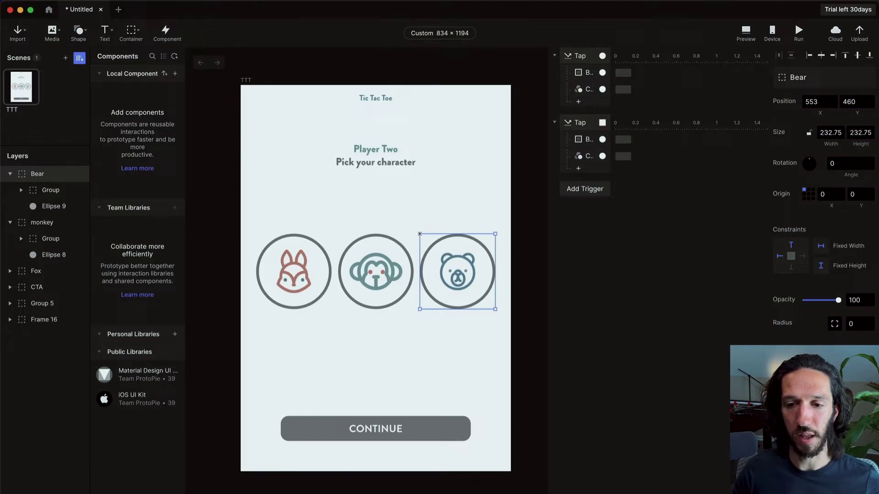
pyautogui.click(49, 191)
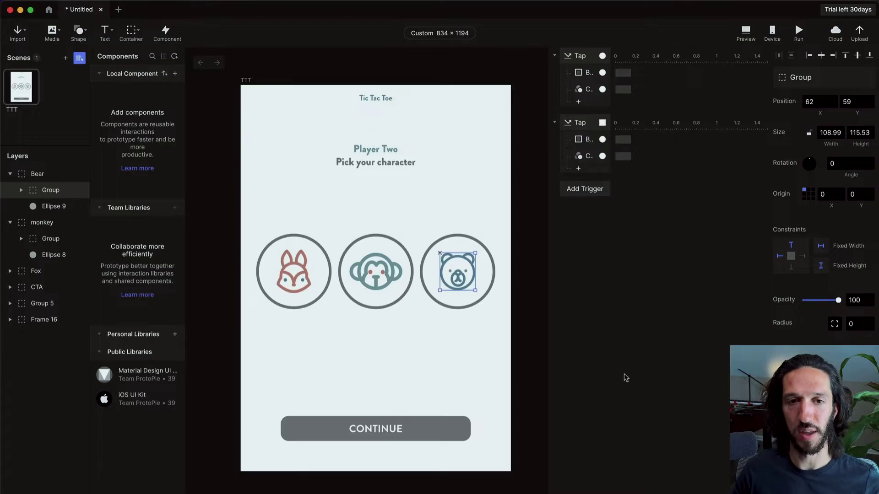
pyautogui.click(637, 380)
pyautogui.click(744, 33)
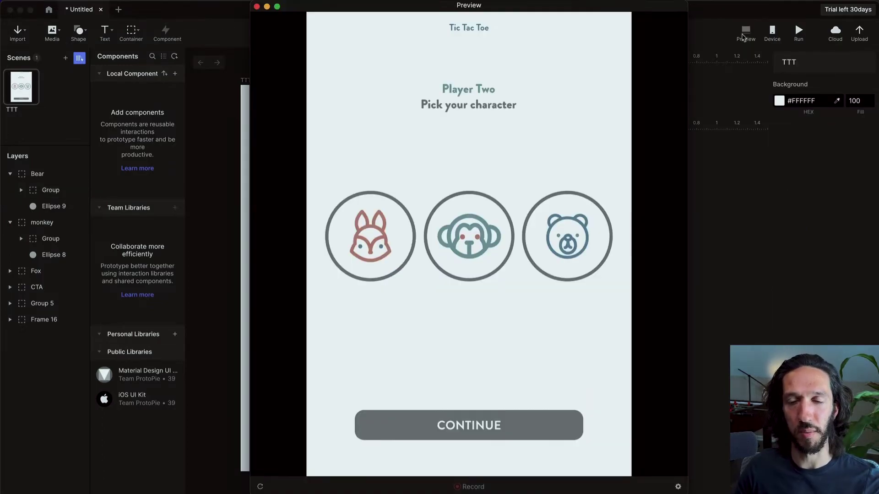
pyautogui.click(567, 227)
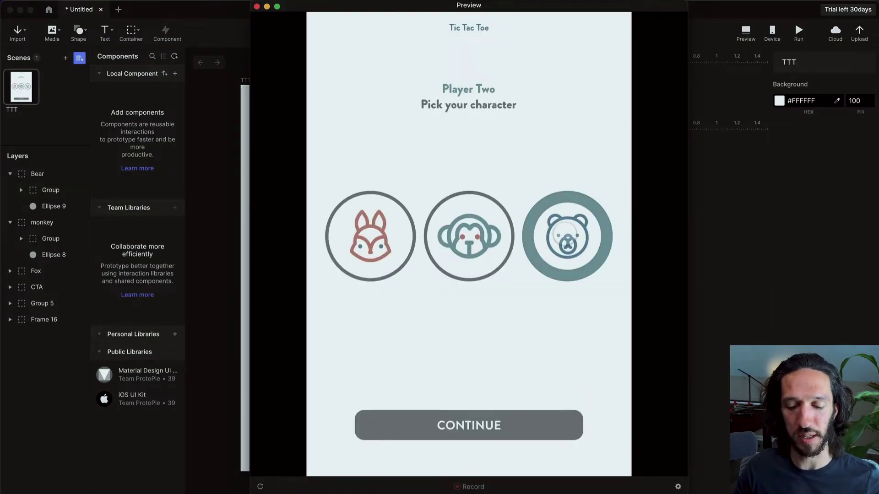
pyautogui.press('super+w')
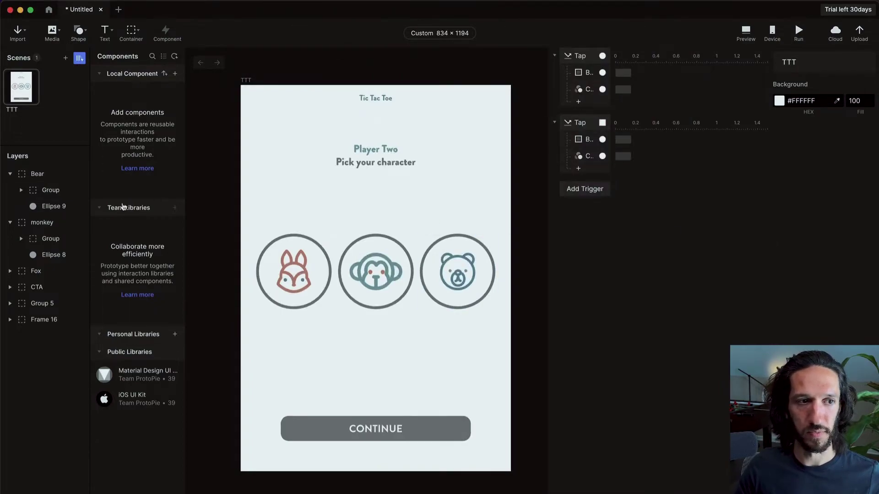
# Step: Create a component from the bear's Ellipse 9
pyautogui.click(50, 207)
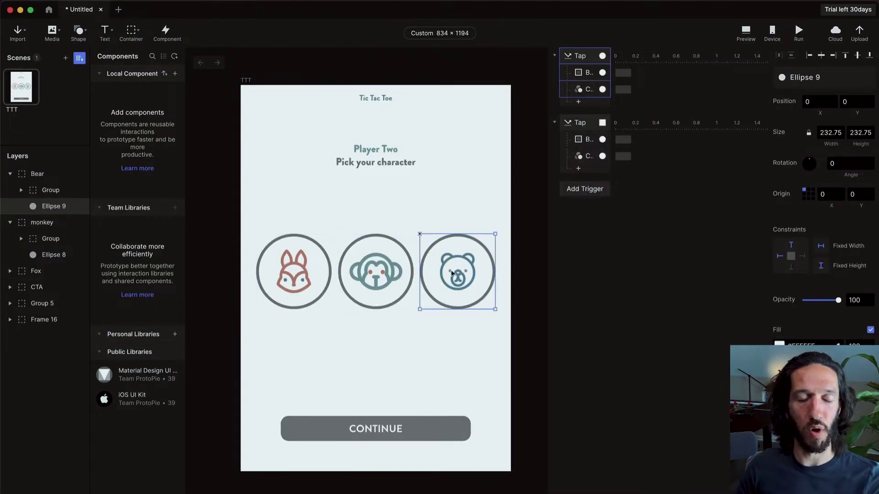
pyautogui.rightClick(37, 205)
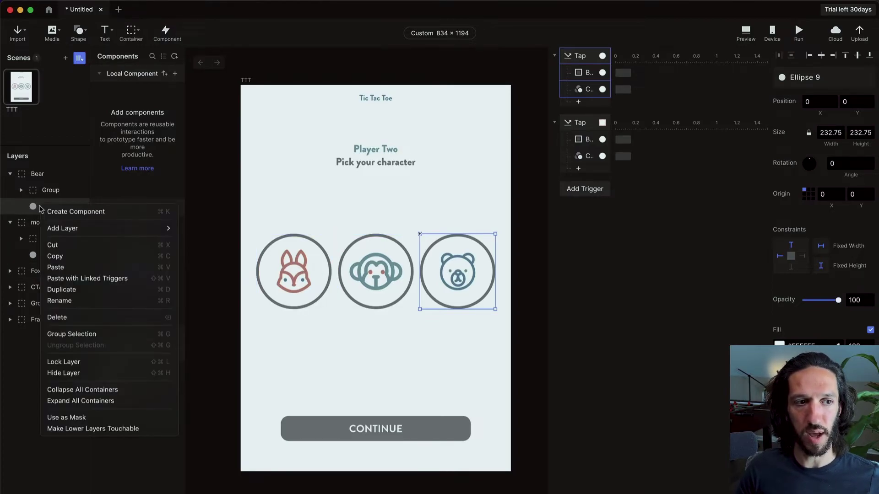
pyautogui.click(48, 211)
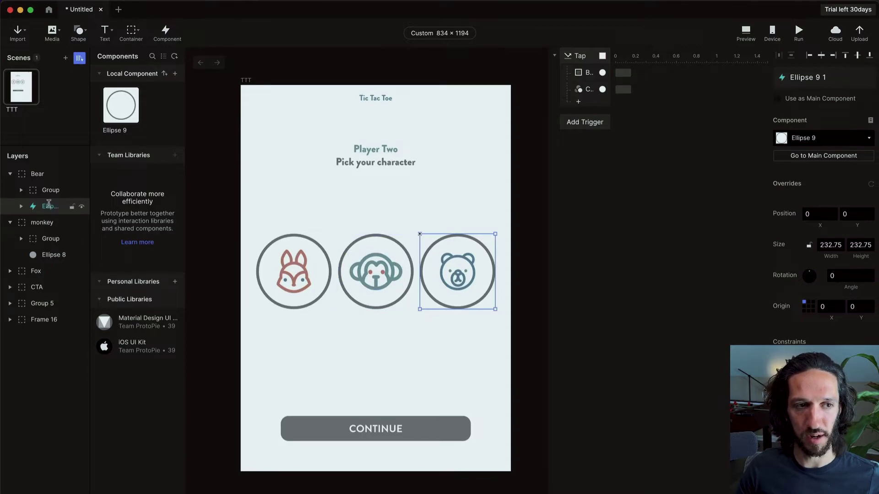
# Step: Open the Ellipse 9 component, review its Tap trigger with Border and Color responses, and return to the bear's instance in the TTT scene
pyautogui.doubleClick(130, 106)
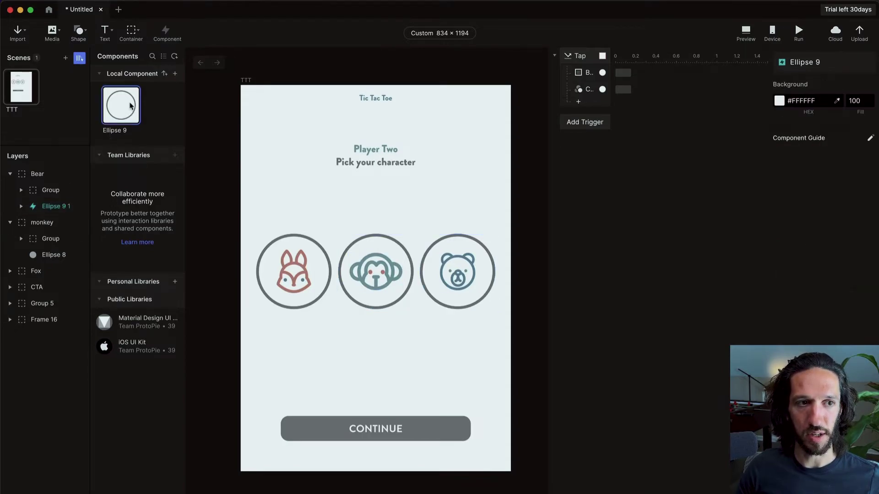
pyautogui.click(587, 70)
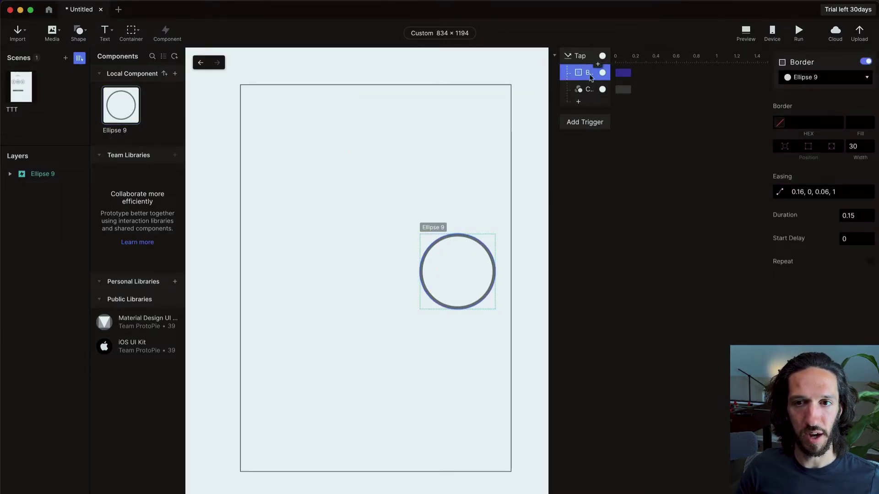
pyautogui.click(579, 55)
pyautogui.click(588, 90)
pyautogui.click(578, 56)
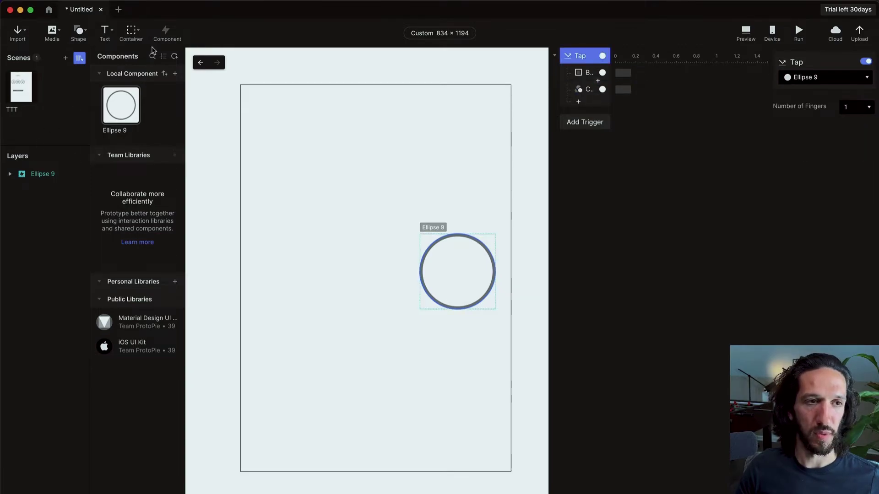
pyautogui.click(29, 96)
pyautogui.click(25, 209)
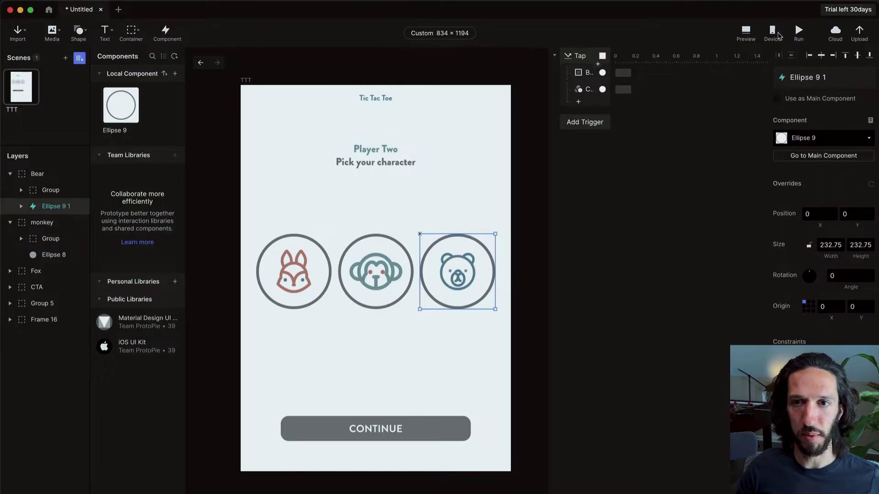
# Step: Test the bear's component in the preview and delete the monkey's Tap trigger with its responses
pyautogui.click(746, 32)
pyautogui.click(580, 226)
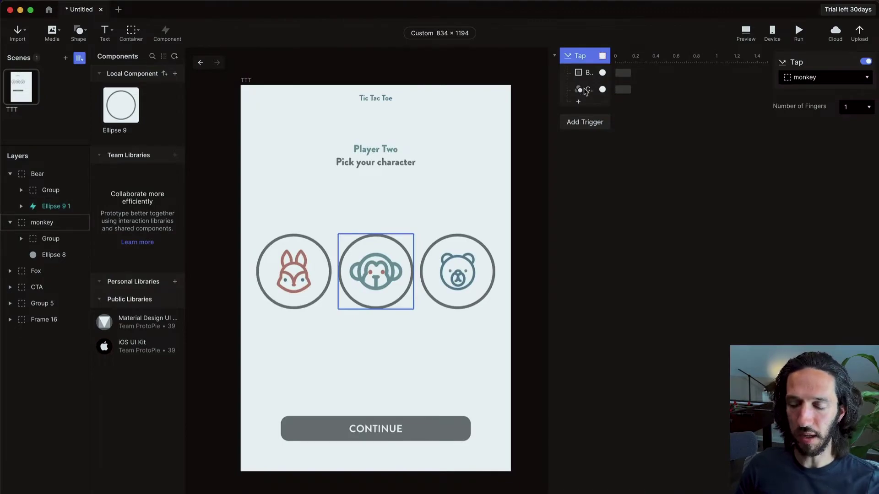
pyautogui.press('Escape')
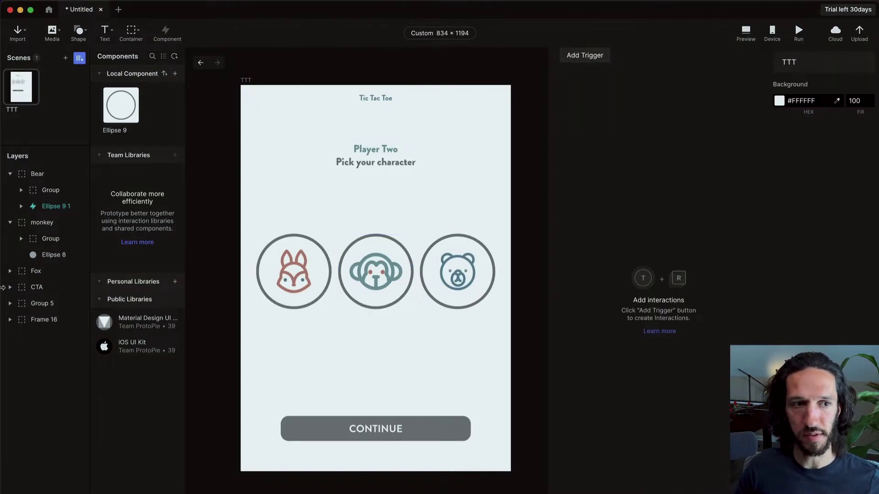
# Step: Replace the monkey's Ellipse 8 with a copy of the bear's component instance, aligned around the monkey icon
pyautogui.click(44, 207)
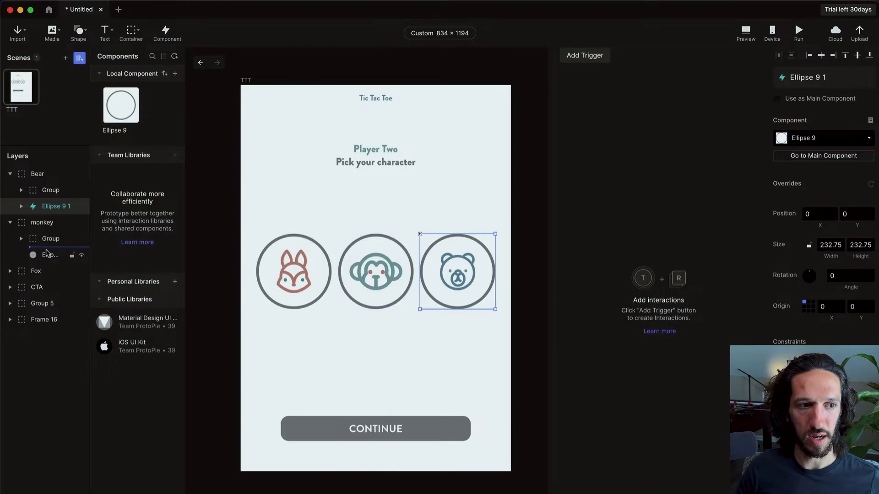
pyautogui.moveTo(50, 221); pyautogui.dragTo(145, 268)
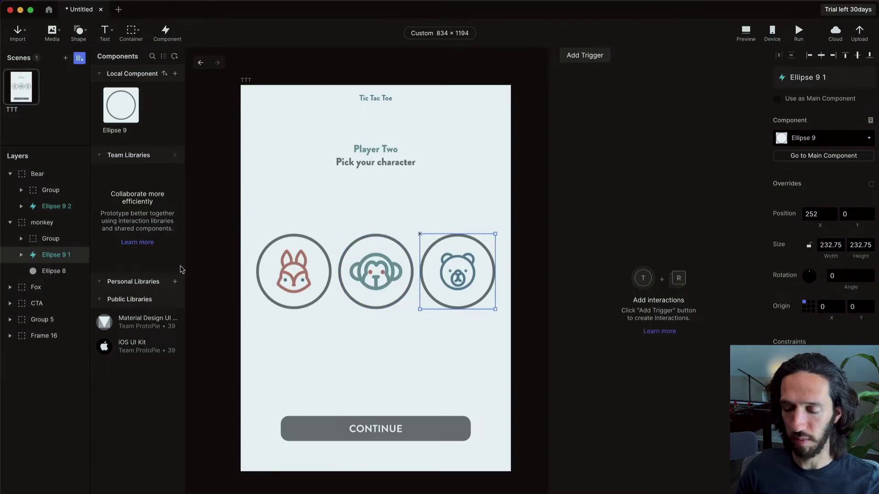
pyautogui.moveTo(426, 240); pyautogui.dragTo(345, 241)
pyautogui.click(59, 272)
pyautogui.press('BackSpace')
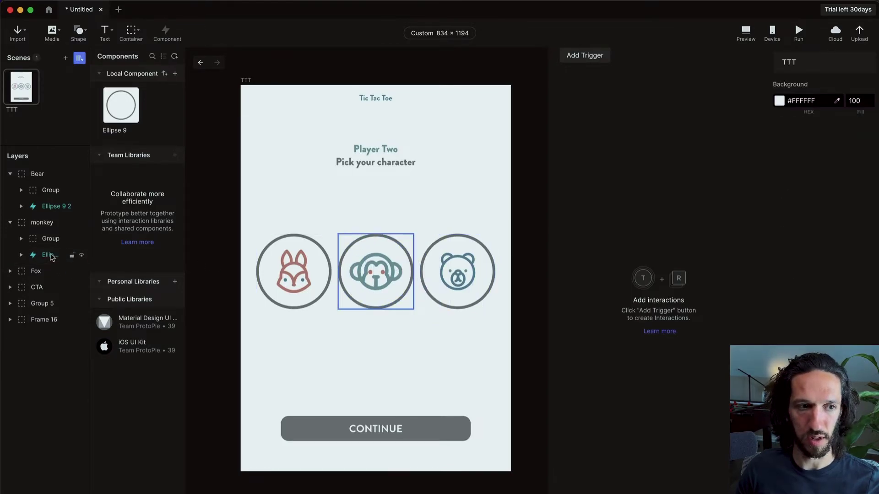
# Step: Replace the Fox container's Ellipse 7 with a copy of the monkey's component instance, placed behind the fox icon
pyautogui.click(9, 271)
pyautogui.click(51, 254)
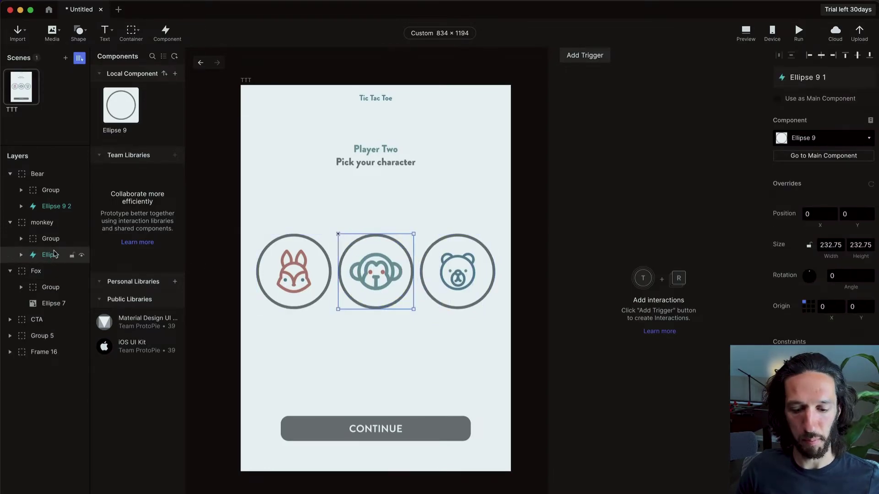
pyautogui.click(52, 306)
pyautogui.press('BackSpace')
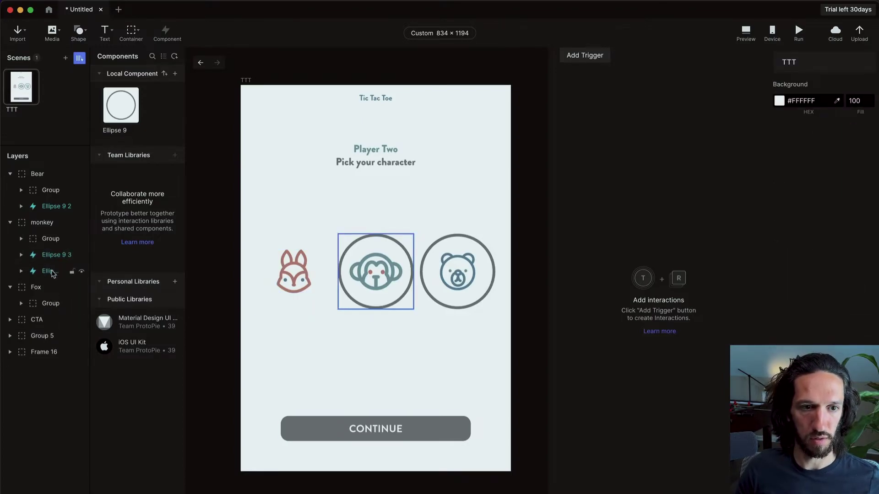
pyautogui.click(50, 271)
pyautogui.moveTo(375, 238); pyautogui.dragTo(295, 238)
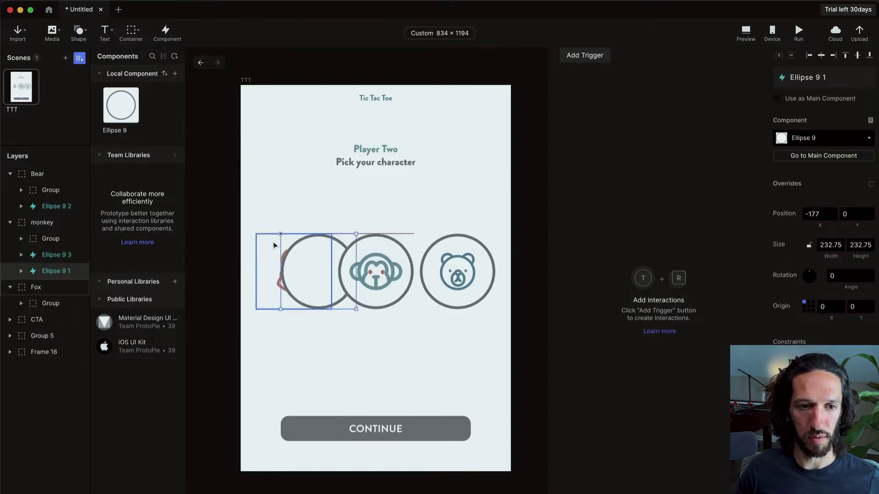
pyautogui.moveTo(51, 271); pyautogui.dragTo(48, 314)
pyautogui.moveTo(156, 307); pyautogui.dragTo(50, 311)
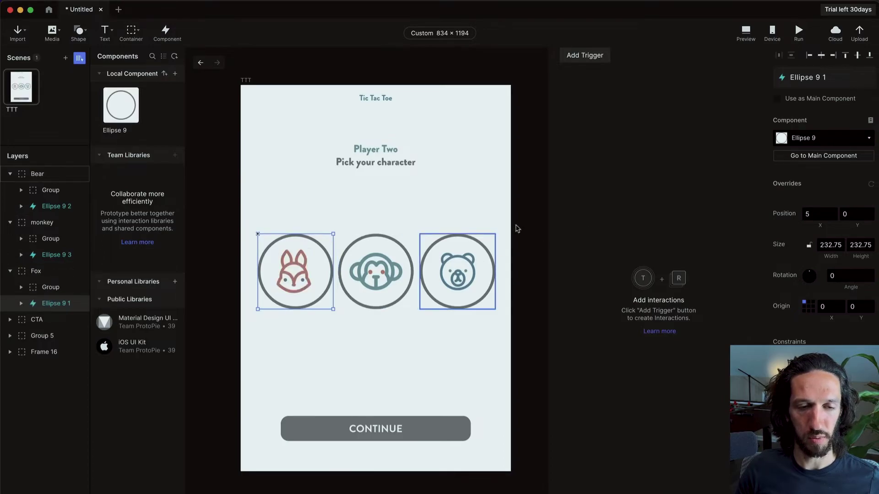
# Step: Select the icon groups inside the monkey and Fox containers and test the character taps in the preview
pyautogui.click(42, 222)
pyautogui.keyDown('shift'); pyautogui.click(37, 271); pyautogui.keyUp('shift')
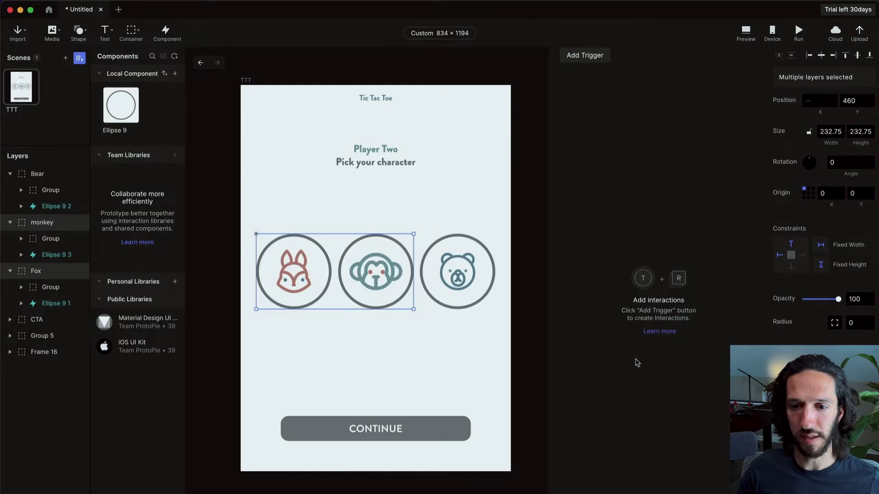
pyautogui.click(746, 32)
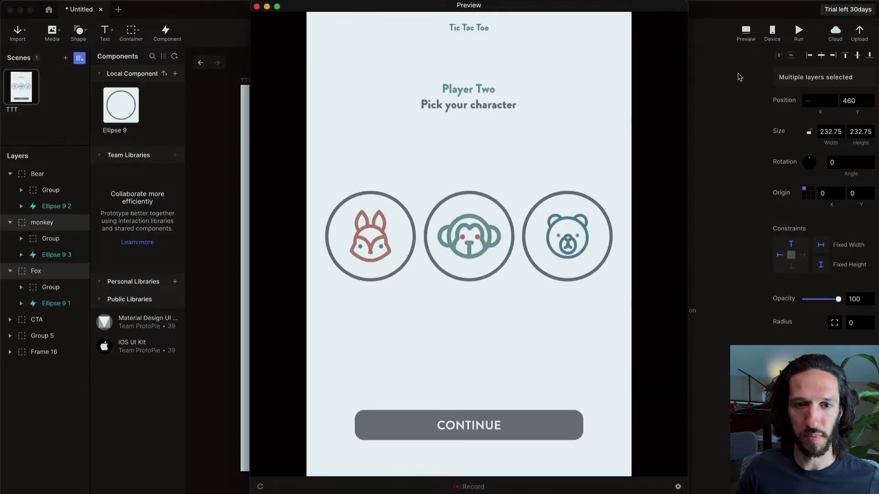
pyautogui.click(50, 239)
pyautogui.keyDown('shift'); pyautogui.click(51, 287); pyautogui.keyUp('shift')
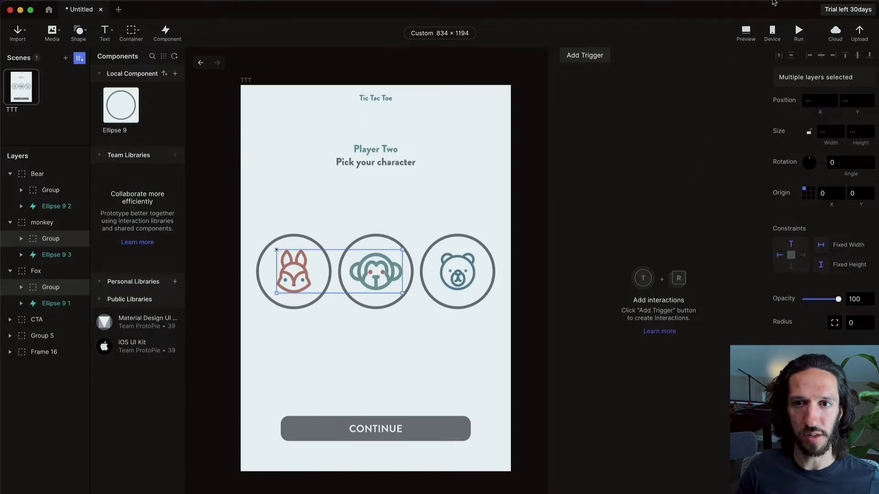
pyautogui.click(746, 31)
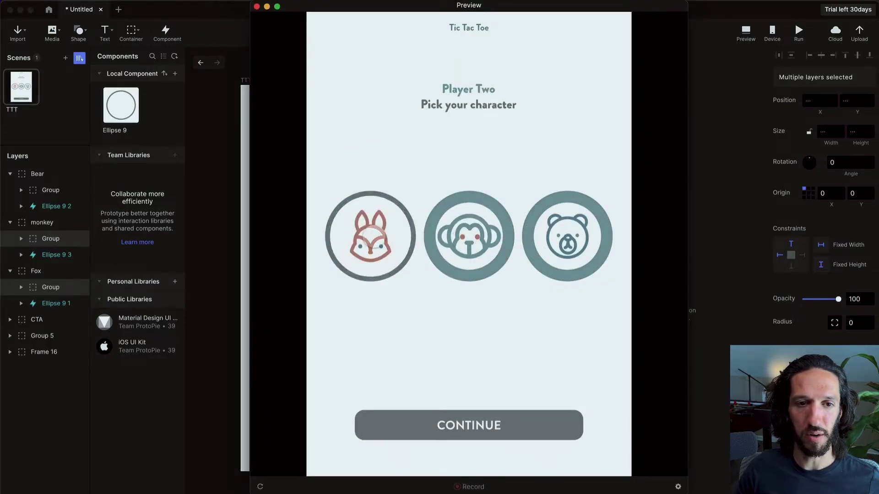
pyautogui.press('Escape')
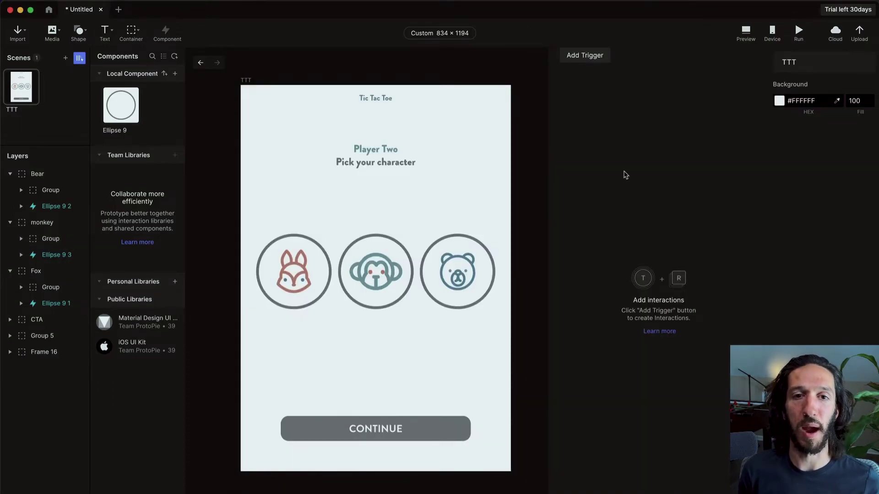
# Step: Test the monkey, bear and fox character taps in the preview, and close it
pyautogui.press('super+p')
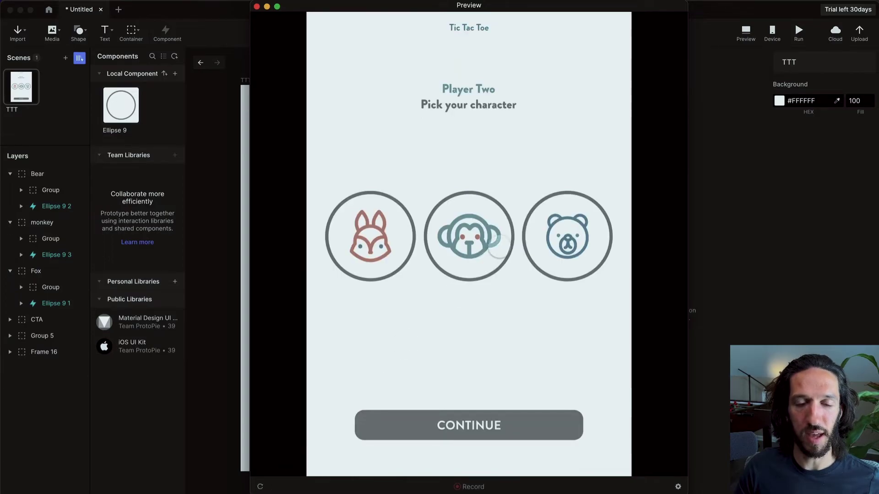
pyautogui.click(484, 221)
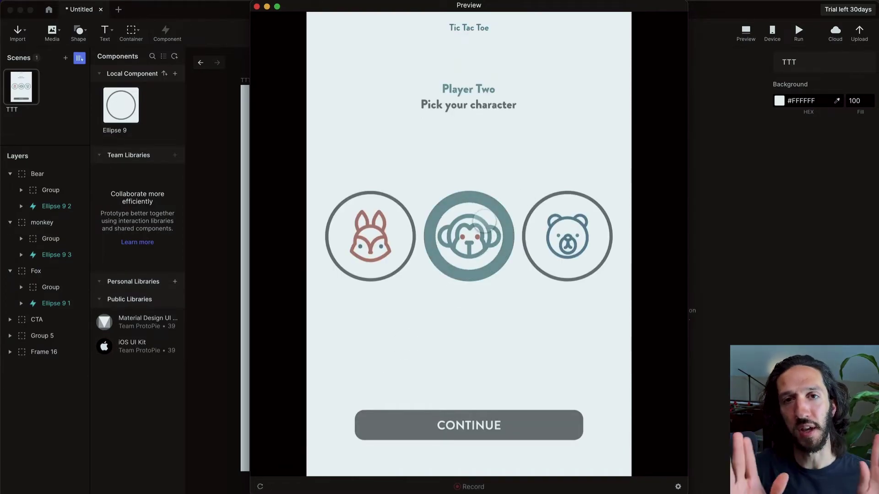
pyautogui.click(606, 231)
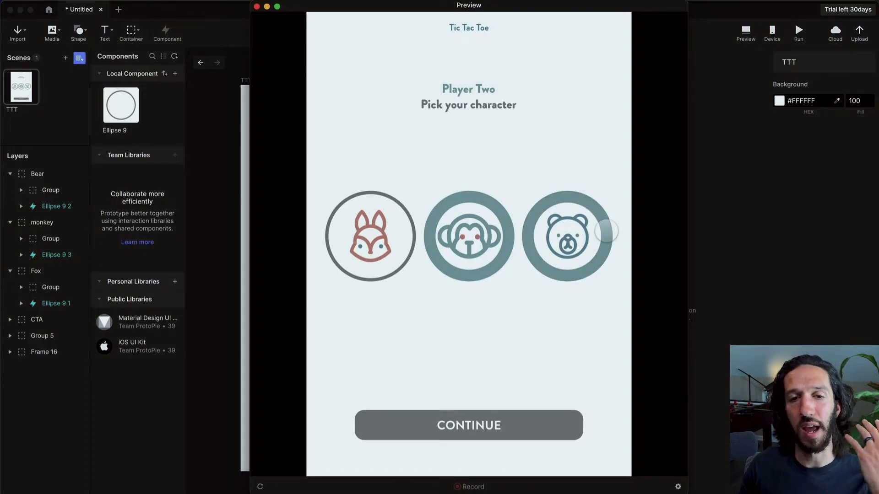
pyautogui.click(371, 238)
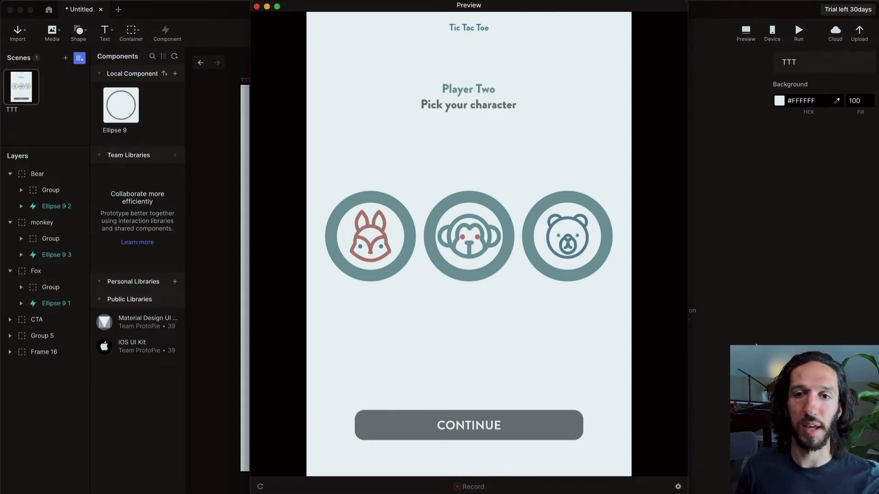
pyautogui.press('super+w')
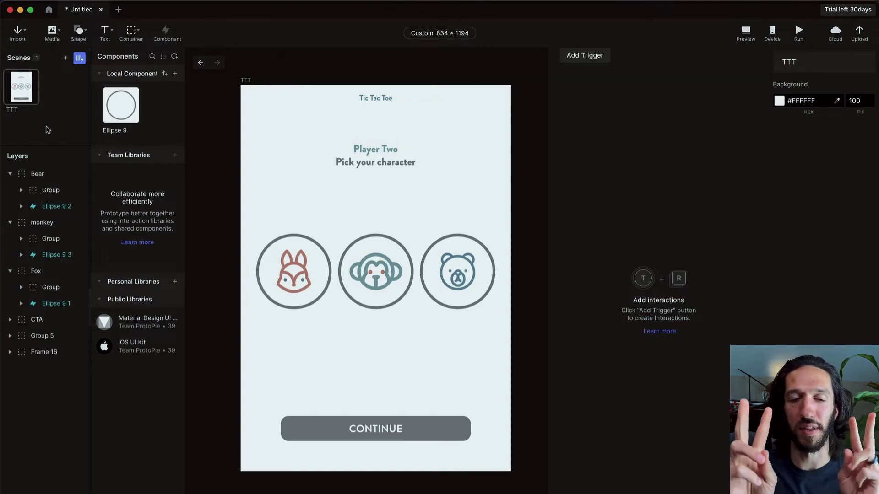
# Step: Add a Send response with the message "Selected" to the Tap trigger in the Ellipse 9 main component
pyautogui.doubleClick(132, 110)
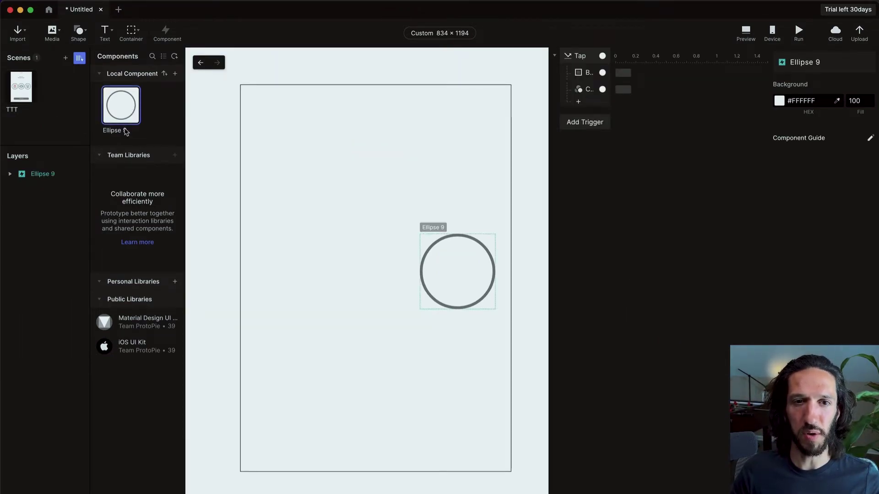
pyautogui.click(578, 58)
pyautogui.click(587, 74)
pyautogui.click(586, 89)
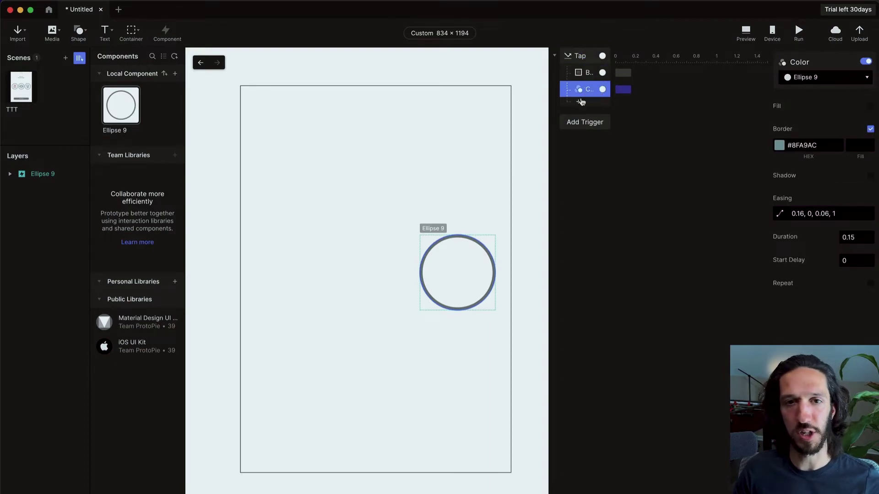
pyautogui.click(578, 101)
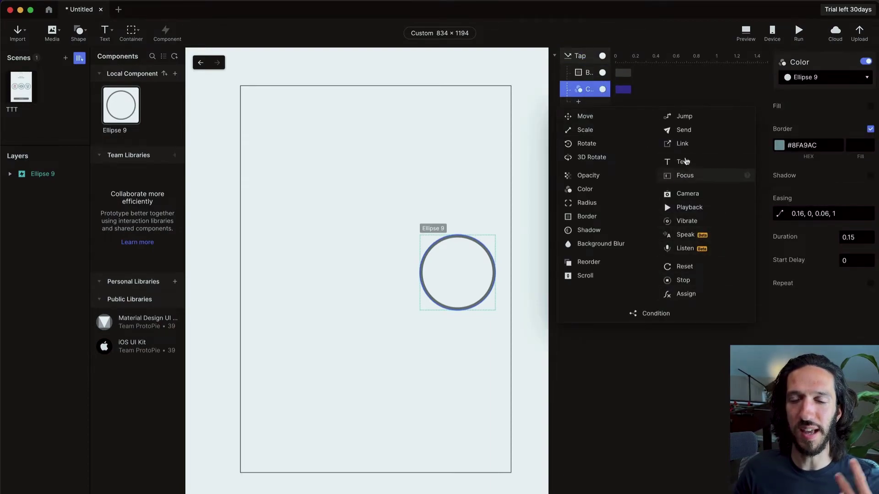
pyautogui.click(695, 133)
pyautogui.click(822, 138)
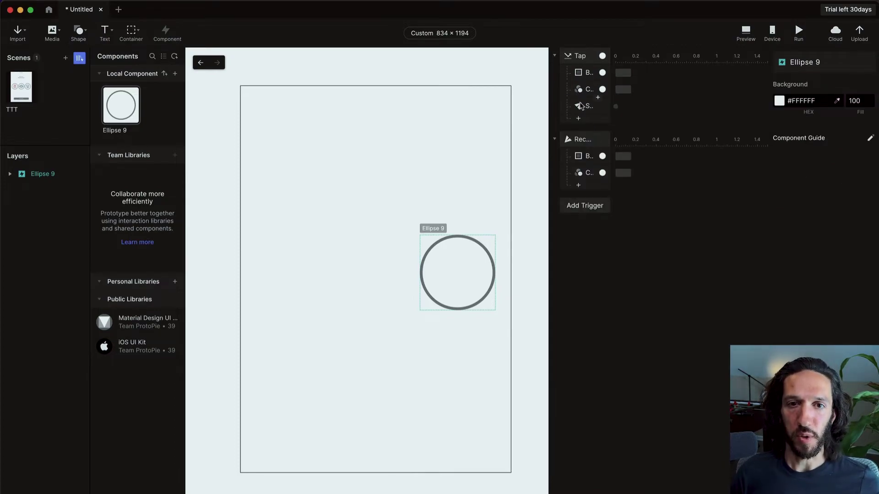
# Step: Set the Send response's channel to Send to Current Scene and delete the component's Receive trigger
pyautogui.click(587, 110)
pyautogui.click(807, 104)
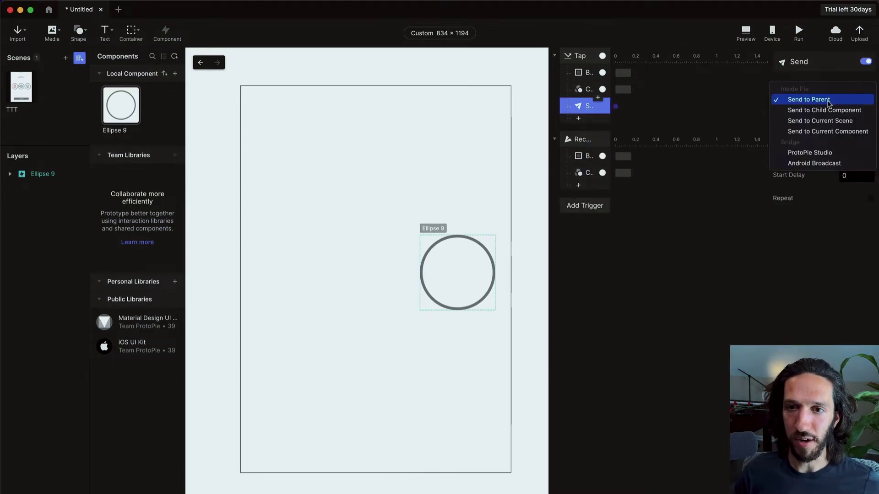
pyautogui.click(725, 209)
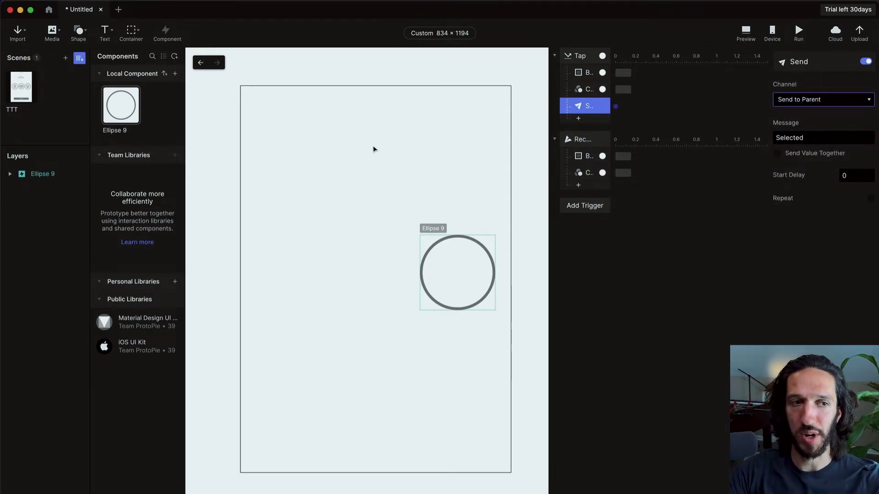
pyautogui.click(25, 97)
pyautogui.click(112, 107)
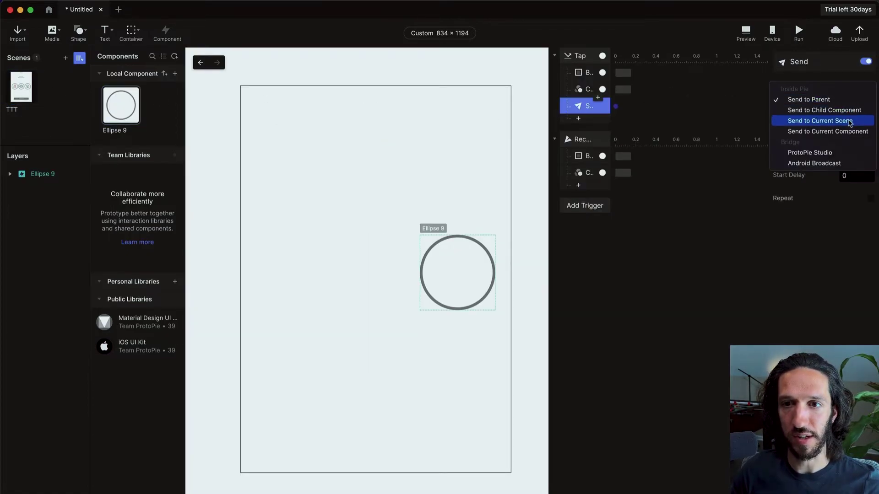
pyautogui.click(810, 119)
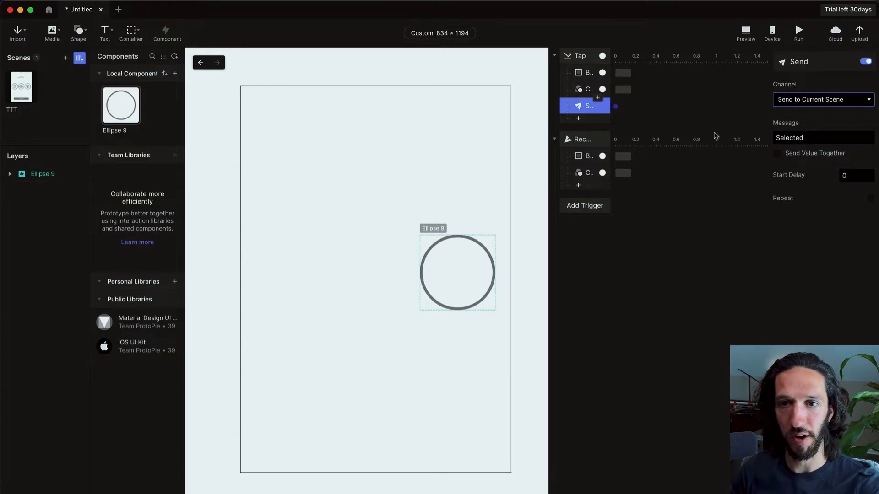
pyautogui.click(823, 99)
pyautogui.click(687, 198)
pyautogui.click(581, 138)
pyautogui.press('Delete')
# Step: Add a Receive trigger to the TTT scene that receives "Selected" from the bear's component instance, Ellipse 9 2
pyautogui.click(21, 97)
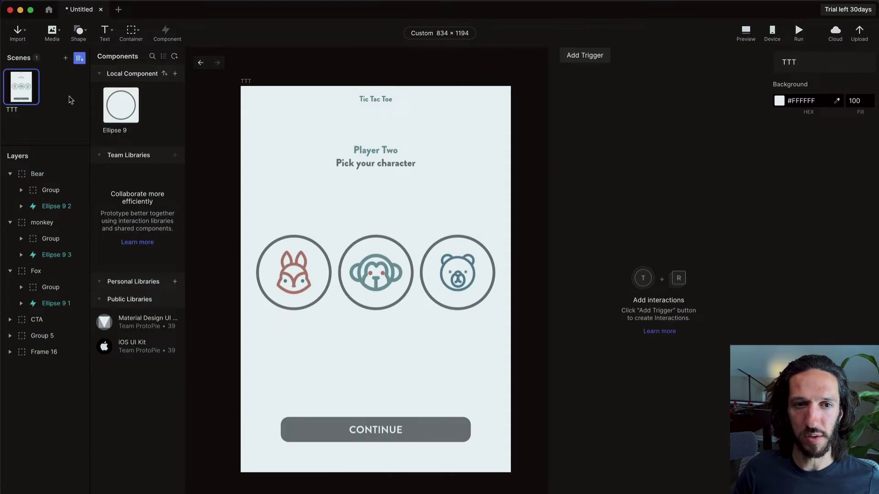
pyautogui.click(585, 55)
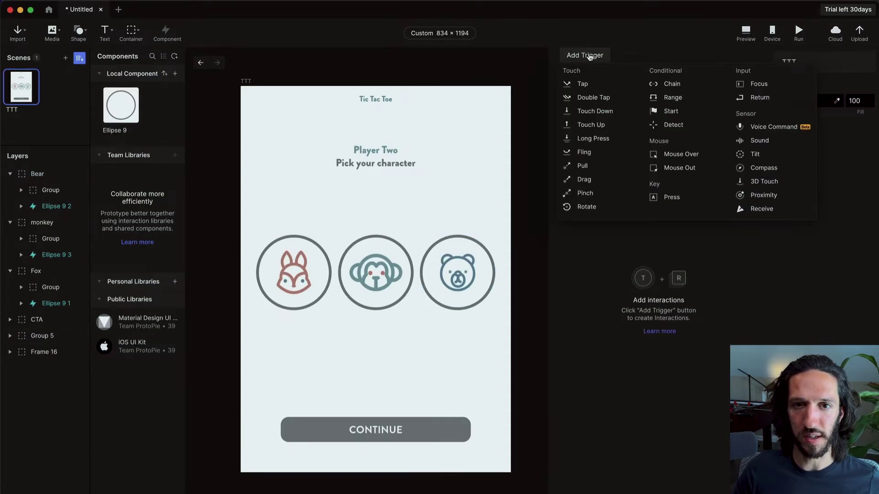
pyautogui.click(771, 214)
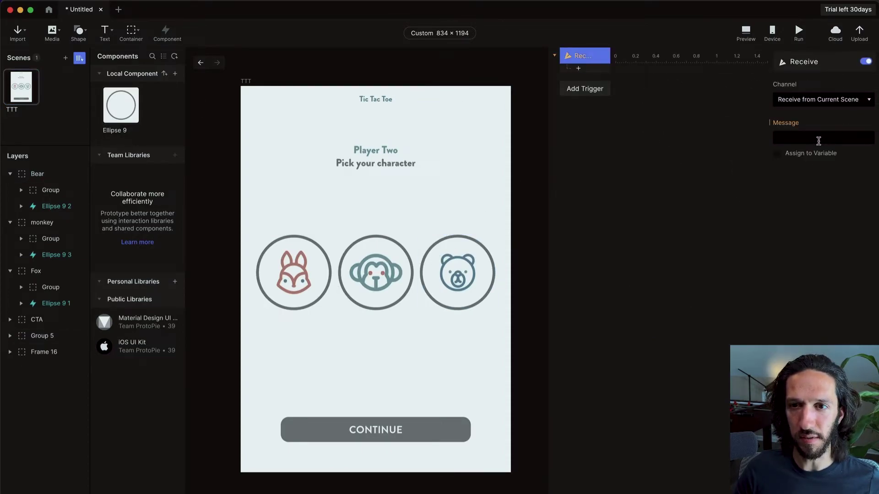
pyautogui.click(847, 100)
pyautogui.click(844, 90)
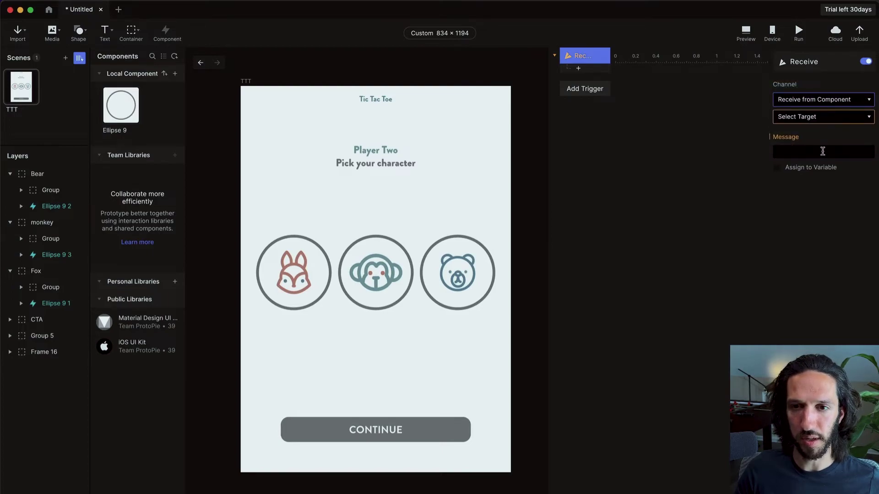
pyautogui.click(821, 117)
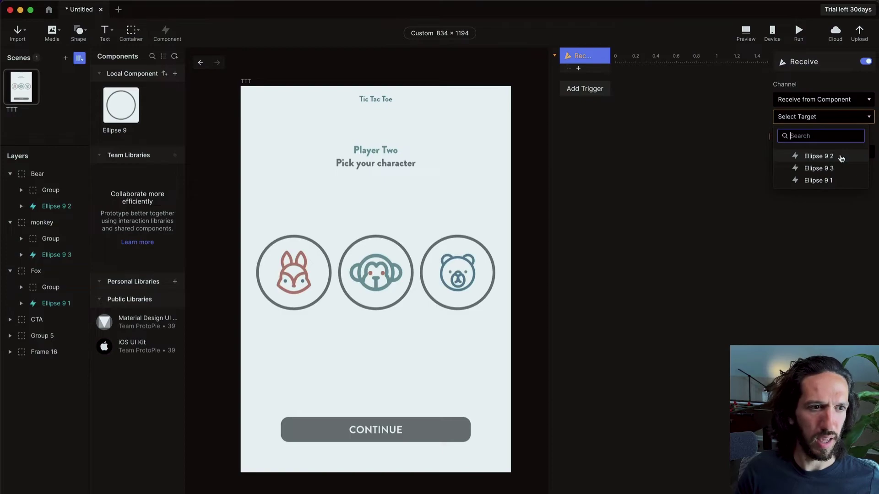
pyautogui.click(841, 157)
# Step: Rename the three component instances in the layers as Bear, monkey and Fox, matching their containers
pyautogui.doubleClick(52, 208)
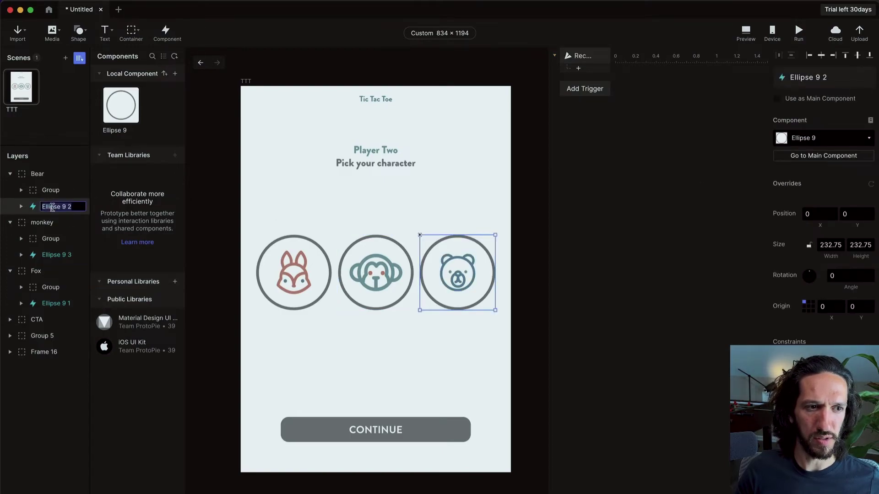
pyautogui.doubleClick(52, 255)
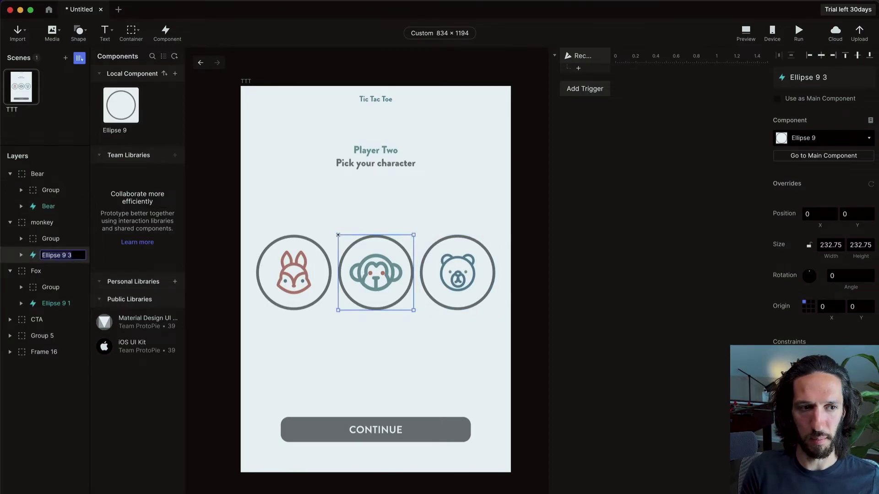
pyautogui.write('monkey')
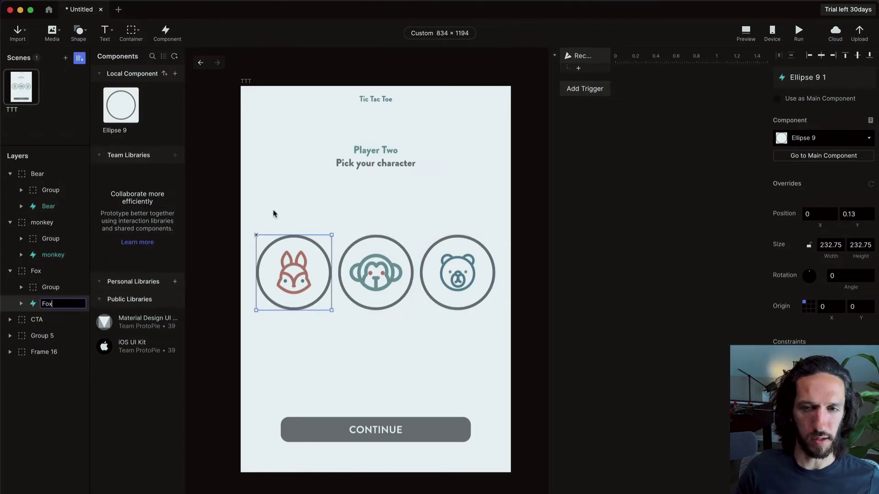
# Step: Add a Send response to the Bear's Receive trigger that sends the message "Disabled" to the monkey component
pyautogui.click(578, 56)
pyautogui.click(579, 69)
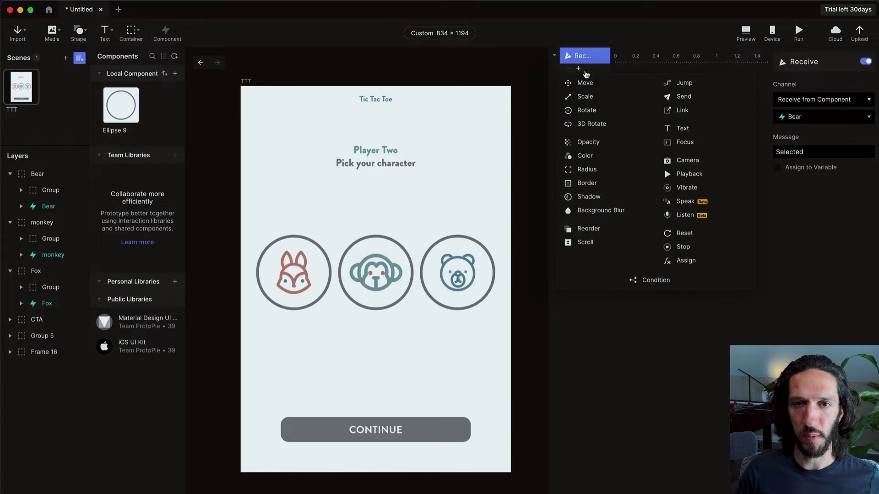
pyautogui.click(685, 96)
pyautogui.write('Not')
pyautogui.write('Disabled')
pyautogui.click(835, 99)
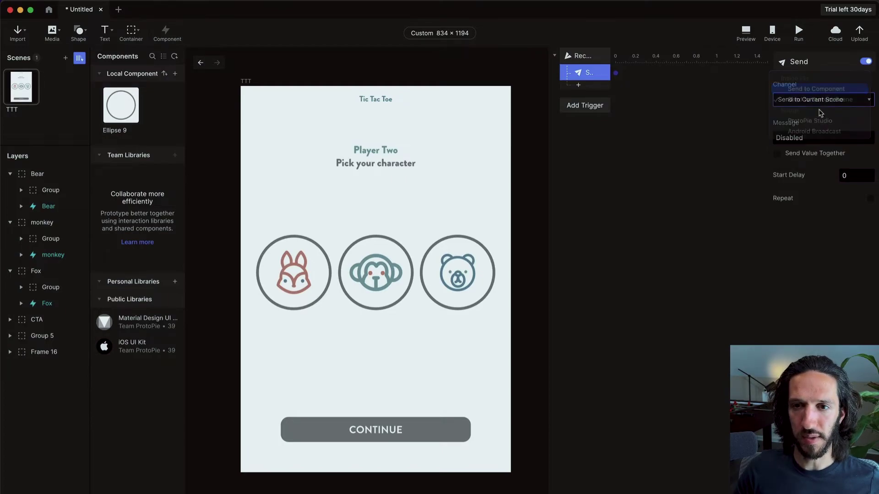
pyautogui.click(819, 88)
pyautogui.click(822, 117)
pyautogui.click(817, 168)
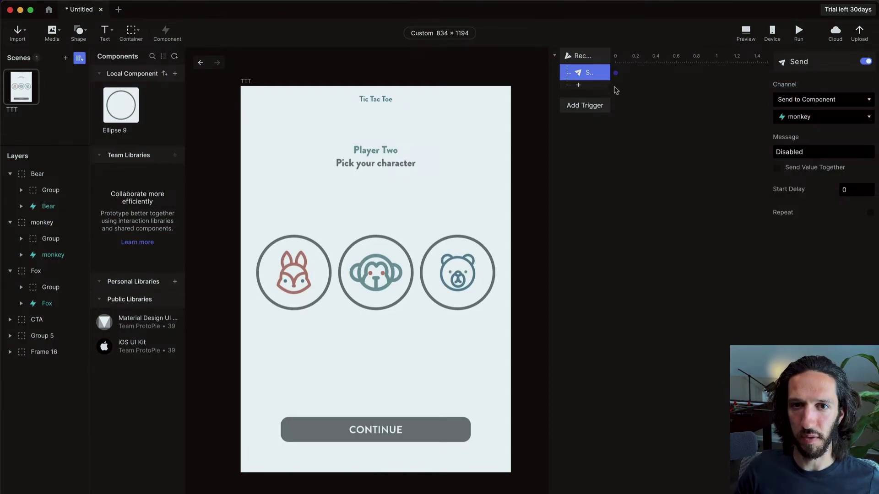
# Step: Duplicate the monkey's Send response and set the copy's target component to Fox
pyautogui.press('super+d')
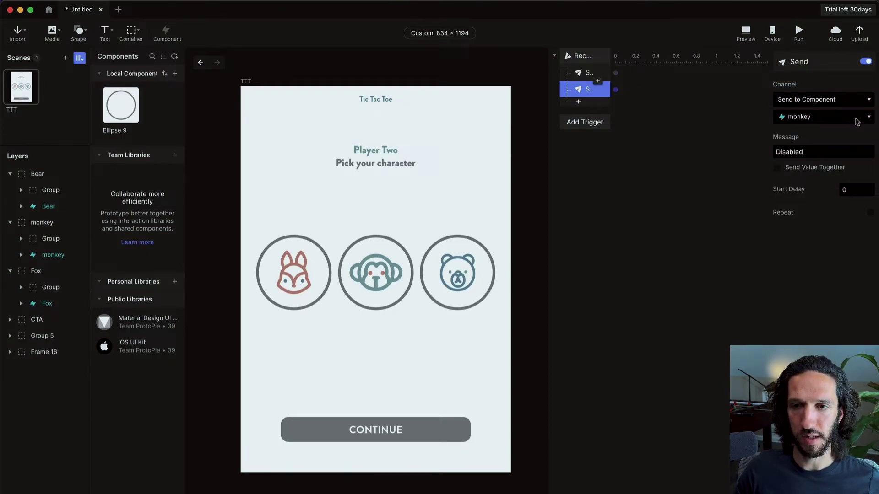
pyautogui.click(856, 120)
pyautogui.click(809, 180)
# Step: Review the settings of the Bear's Receive trigger and its two Send responses
pyautogui.click(587, 72)
pyautogui.click(587, 89)
pyautogui.click(587, 71)
pyautogui.click(584, 73)
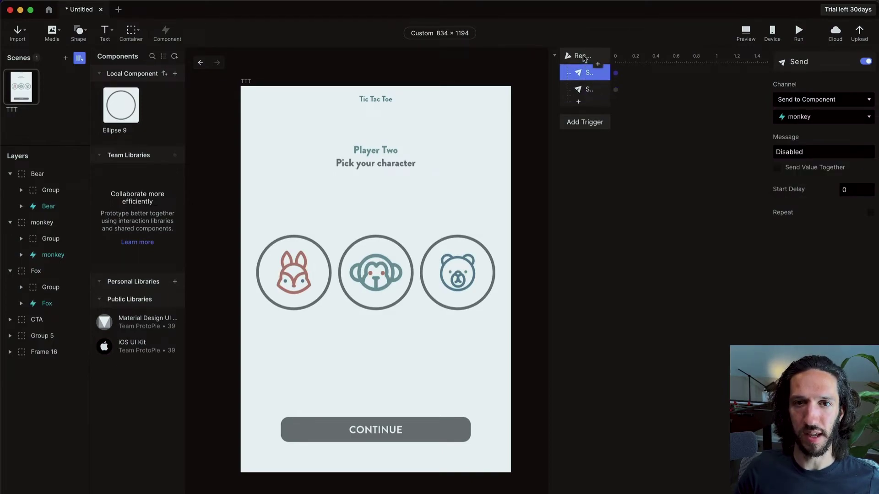
pyautogui.click(583, 56)
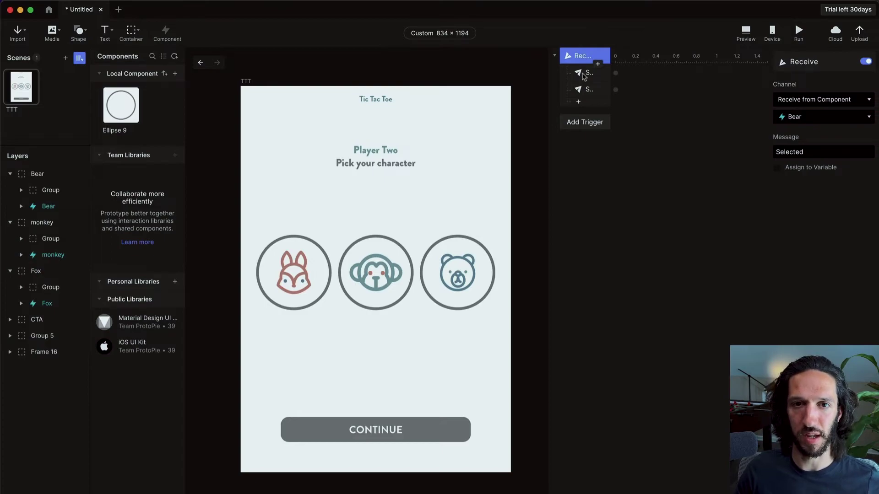
pyautogui.click(587, 73)
pyautogui.click(590, 90)
pyautogui.click(588, 72)
pyautogui.click(588, 89)
pyautogui.click(588, 73)
pyautogui.click(588, 90)
pyautogui.click(583, 56)
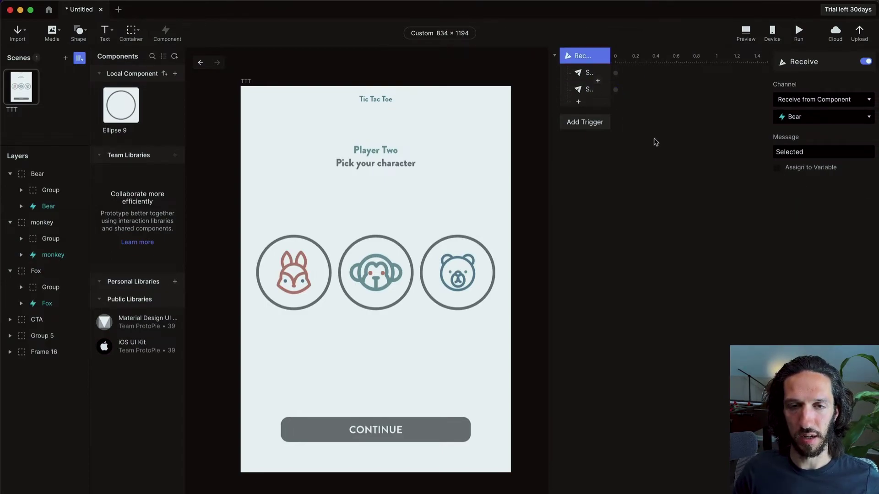
# Step: Add a Receive trigger to the Ellipse 9 main component with the channel Receive from Parent and the message "Disabled"
pyautogui.doubleClick(118, 119)
pyautogui.click(582, 108)
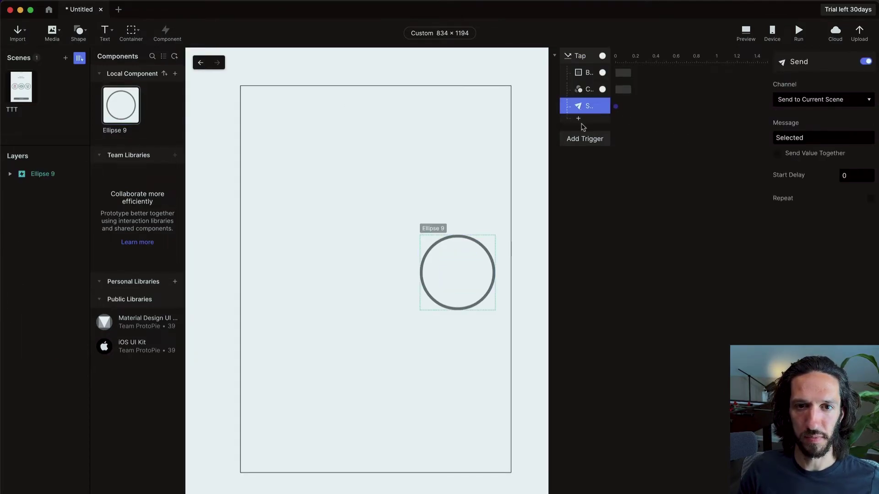
pyautogui.click(587, 139)
pyautogui.click(766, 295)
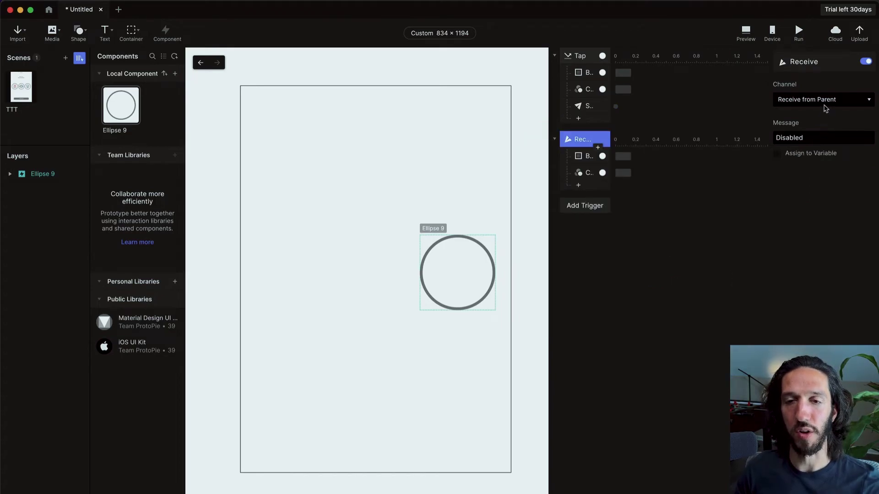
pyautogui.click(809, 138)
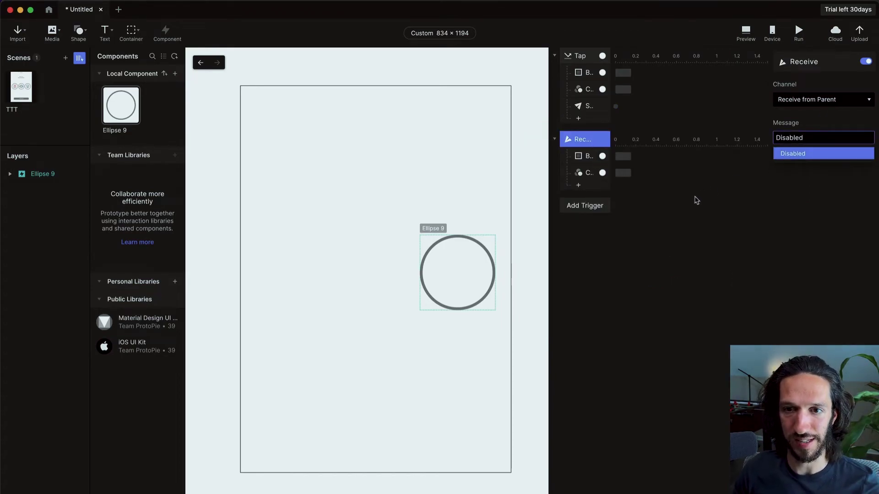
pyautogui.click(824, 153)
# Step: Copy the Tap trigger's Border and Color responses into the component's Receive trigger
pyautogui.click(588, 88)
pyautogui.keyDown('shift'); pyautogui.click(588, 73); pyautogui.keyUp('shift')
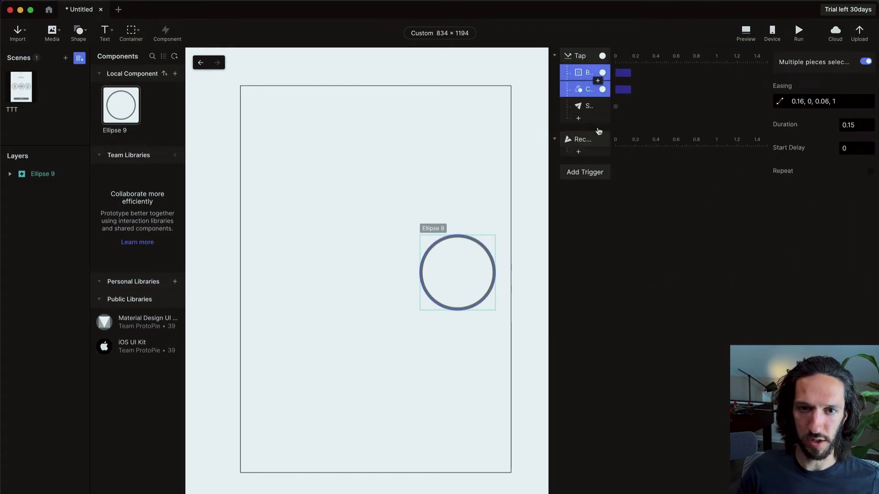
pyautogui.moveTo(599, 128); pyautogui.dragTo(590, 154)
# Step: Change the border width in the Receive trigger's Border response and set its Color response's border color to #E3E3E3
pyautogui.click(588, 172)
pyautogui.click(587, 158)
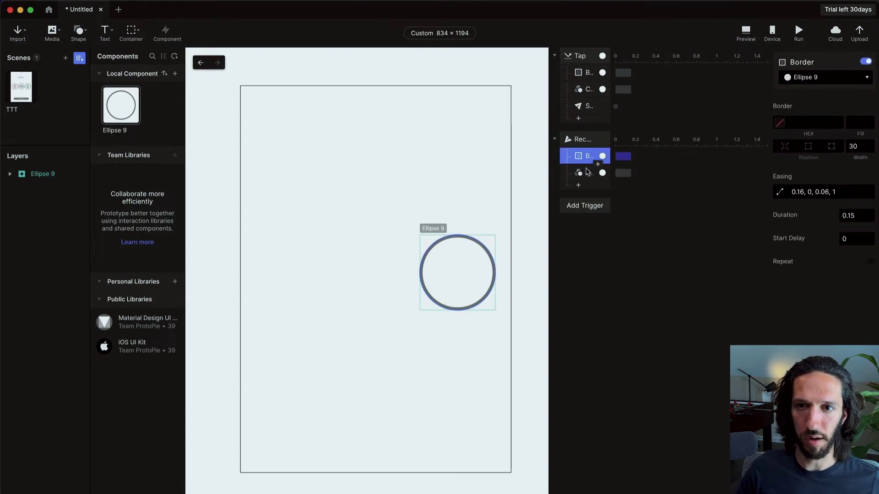
pyautogui.click(857, 146)
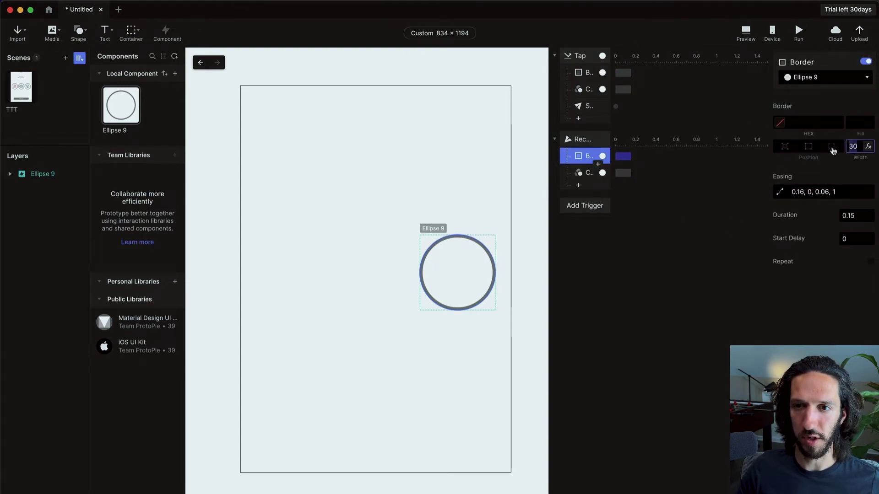
pyautogui.click(587, 173)
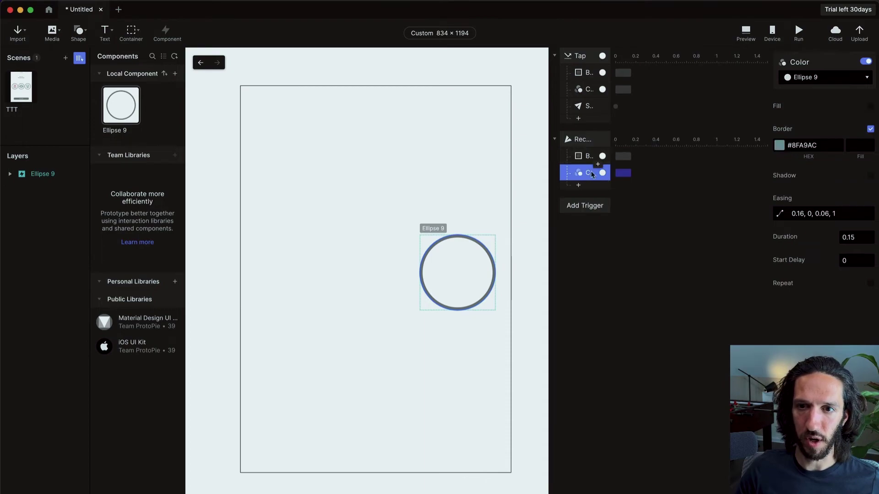
pyautogui.click(782, 147)
pyautogui.moveTo(658, 151); pyautogui.dragTo(609, 98)
pyautogui.click(771, 33)
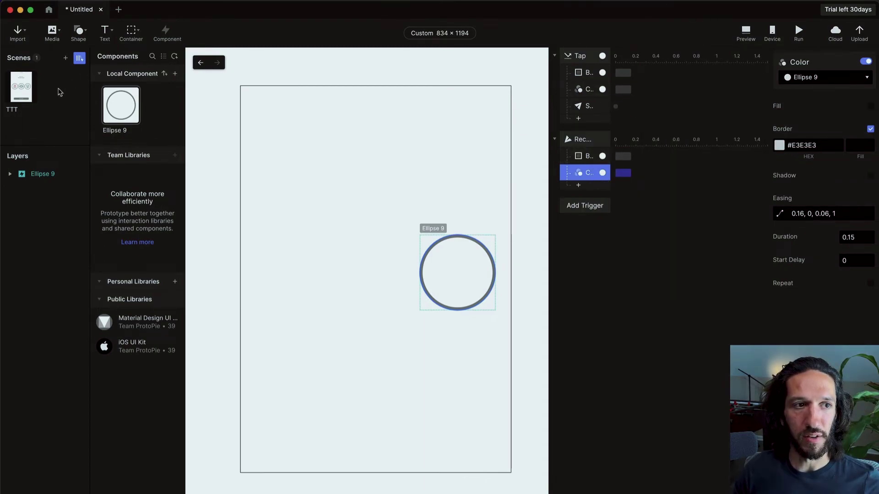
# Step: Return to the TTT scene and examine the Bear's Receive trigger and the settings of its two Send responses
pyautogui.click(23, 99)
pyautogui.click(591, 57)
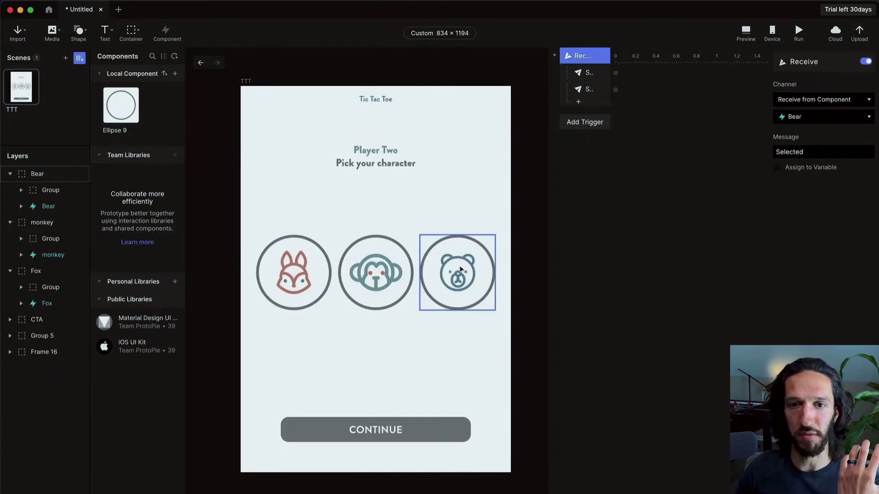
pyautogui.click(589, 74)
pyautogui.click(590, 74)
pyautogui.click(589, 89)
pyautogui.click(589, 73)
pyautogui.click(589, 90)
pyautogui.click(590, 73)
pyautogui.click(589, 90)
pyautogui.click(589, 73)
# Step: Duplicate the Bear's Receive trigger, set the copy's source component to monkey and its first Send response's target to Bear
pyautogui.click(586, 57)
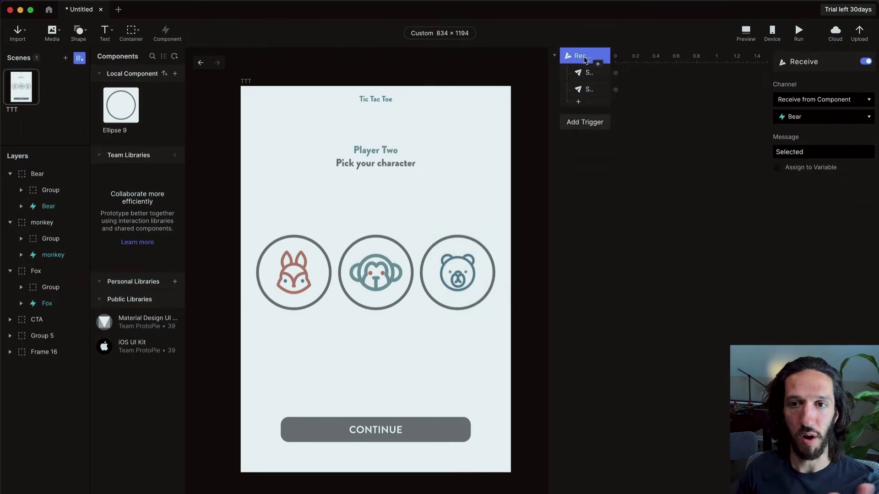
pyautogui.press('super+d')
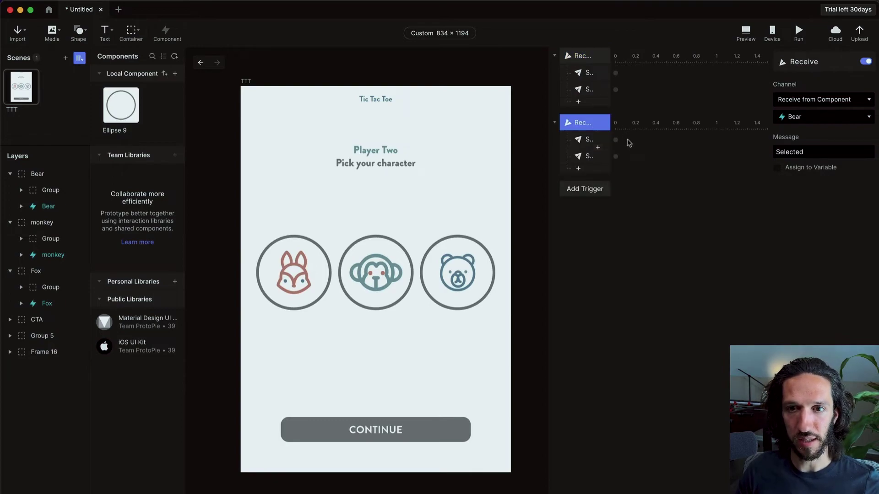
pyautogui.click(823, 117)
pyautogui.click(824, 170)
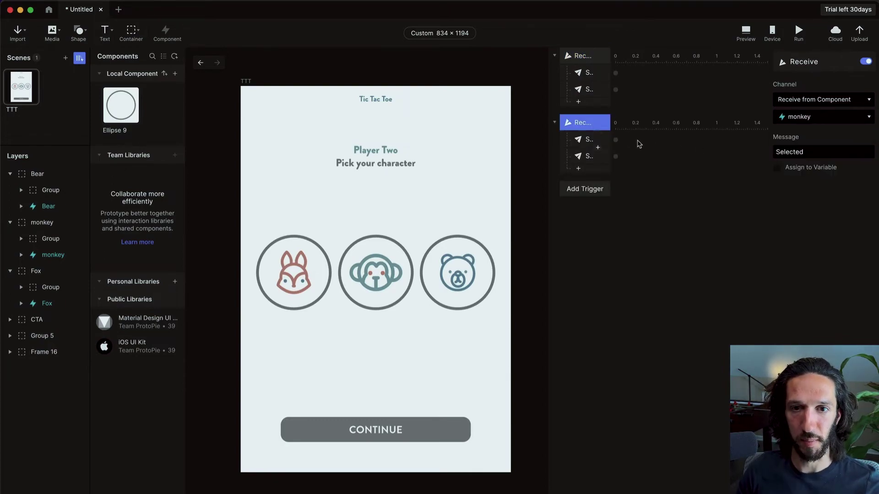
pyautogui.click(590, 140)
pyautogui.click(812, 118)
pyautogui.click(815, 153)
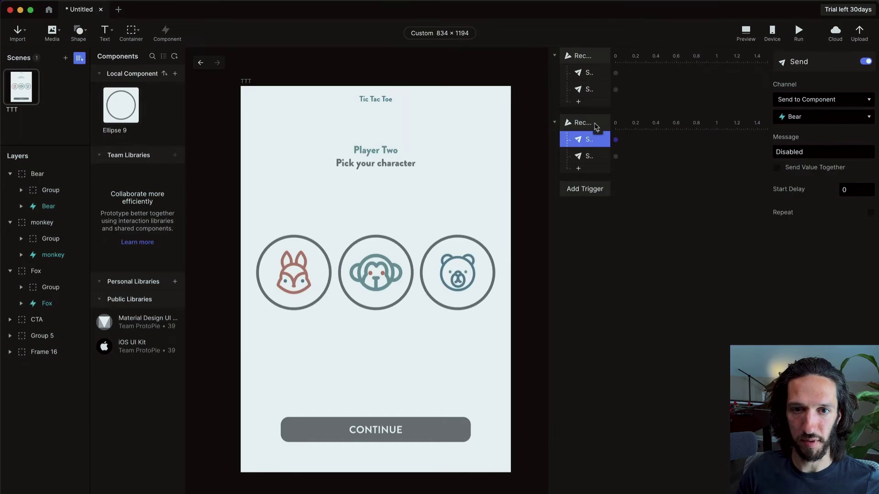
# Step: Duplicate the monkey's Receive trigger, set the copy's source component to Fox and its second Send response's target to monkey
pyautogui.click(596, 124)
pyautogui.press('super+d')
pyautogui.click(806, 120)
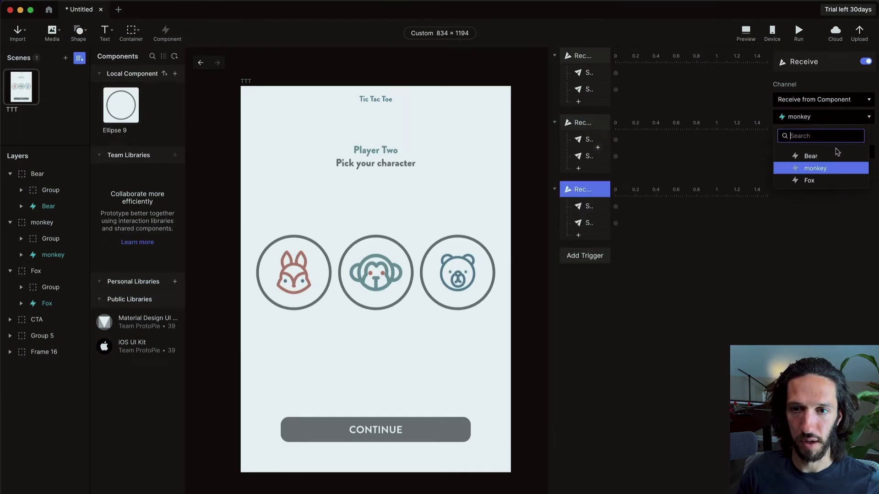
pyautogui.click(830, 179)
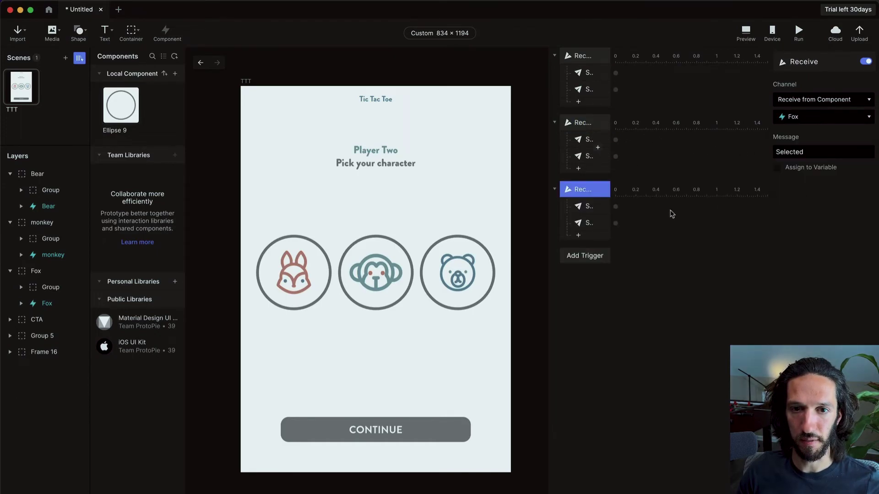
pyautogui.click(583, 206)
pyautogui.click(588, 224)
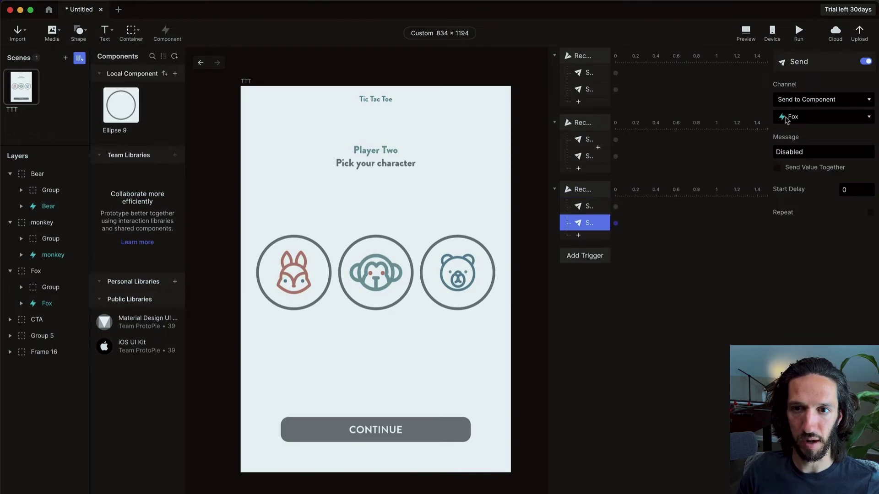
pyautogui.press('Escape')
# Step: Preview the prototype and test selecting the bear, monkey and fox circles in turn
pyautogui.click(747, 33)
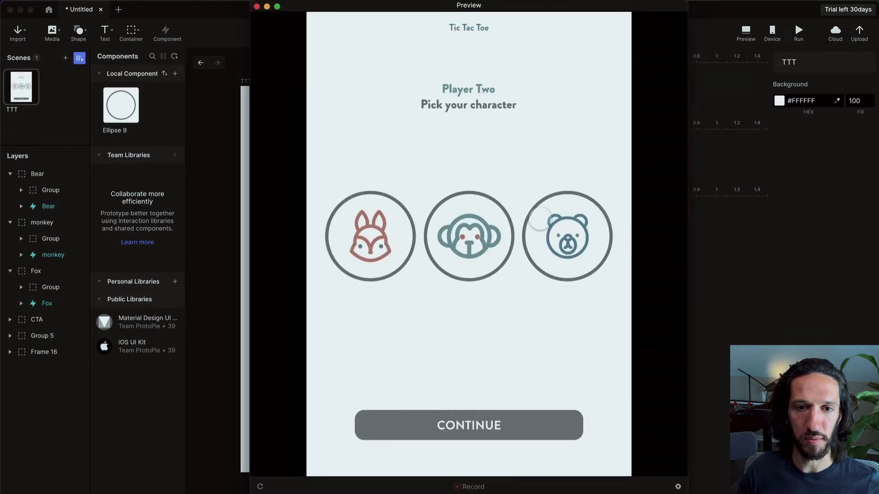
pyautogui.click(549, 219)
pyautogui.click(488, 241)
pyautogui.click(391, 251)
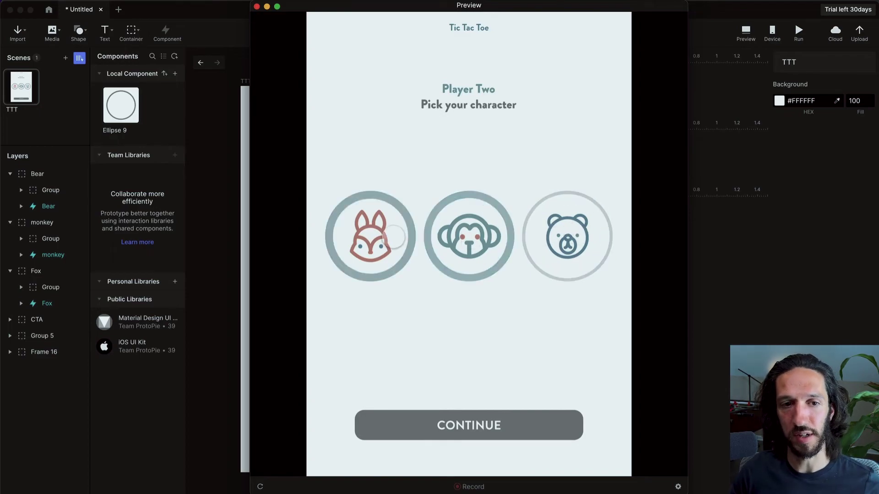
# Step: Switch to Figma to compare the reference TTT frames with the selected states, and return to the ProtoPie preview
pyautogui.hotkey('ctrl', 'Up')
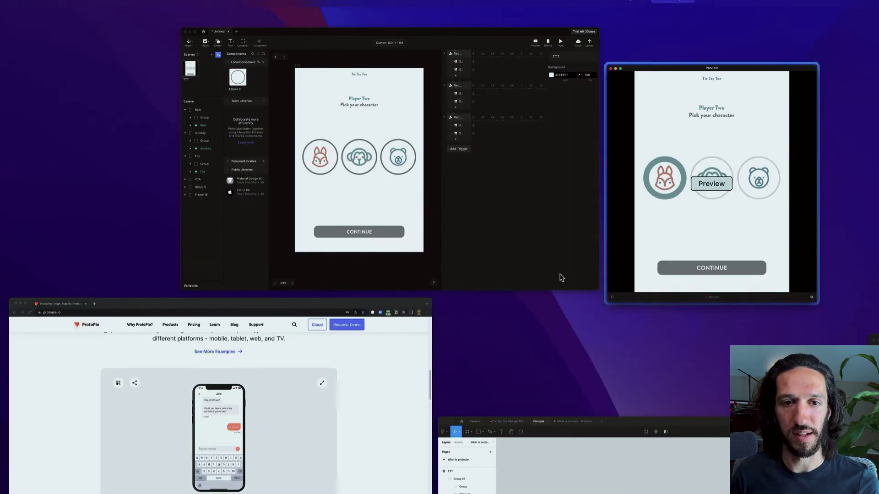
pyautogui.click(621, 434)
pyautogui.click(606, 152)
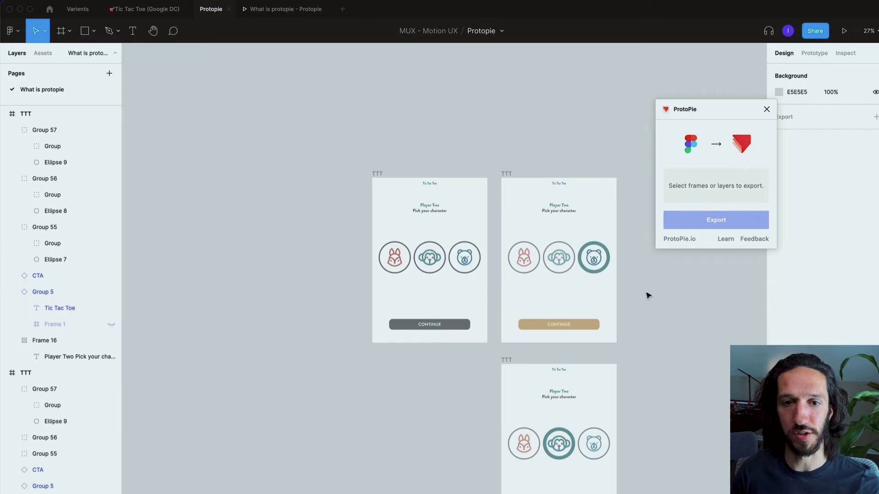
pyautogui.scroll(-2, 643, 302)
pyautogui.hscroll(2, 642, 302)
pyautogui.click(343, 138)
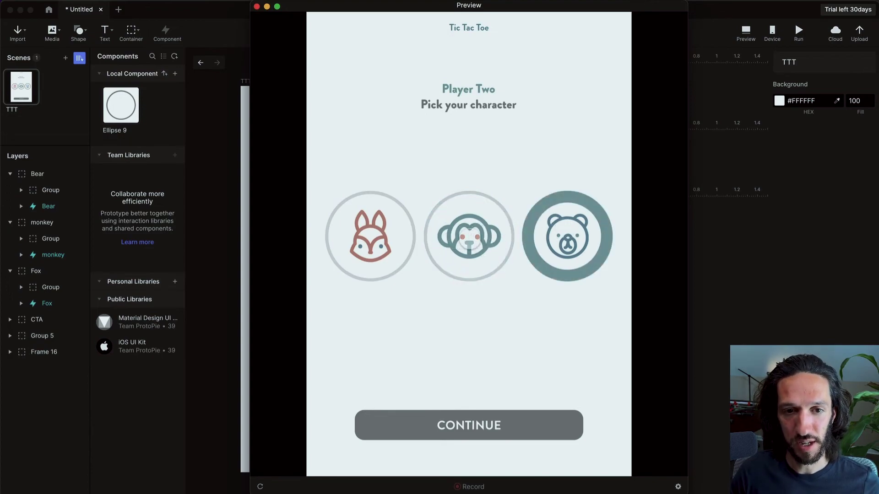
# Step: Test switching the selection back and forth between the fox, monkey and bear circles in the preview
pyautogui.click(441, 239)
pyautogui.click(379, 232)
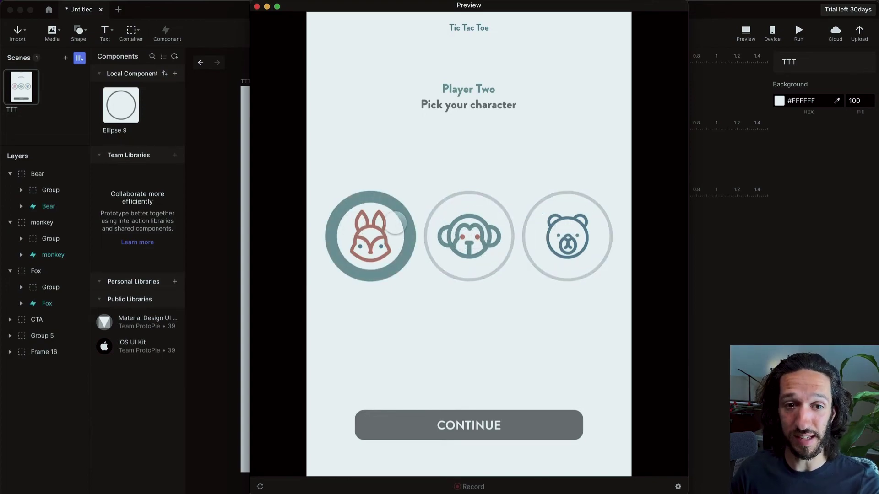
pyautogui.click(470, 216)
pyautogui.click(483, 240)
pyautogui.click(577, 238)
pyautogui.click(453, 231)
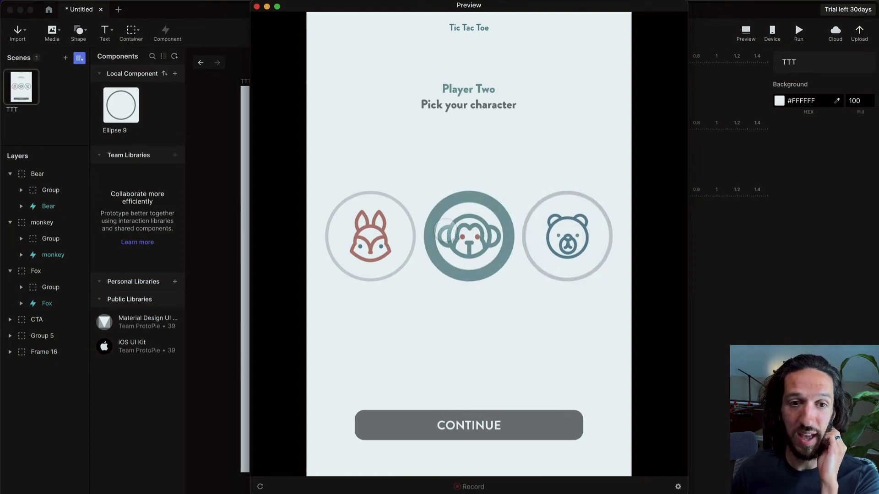
pyautogui.click(371, 234)
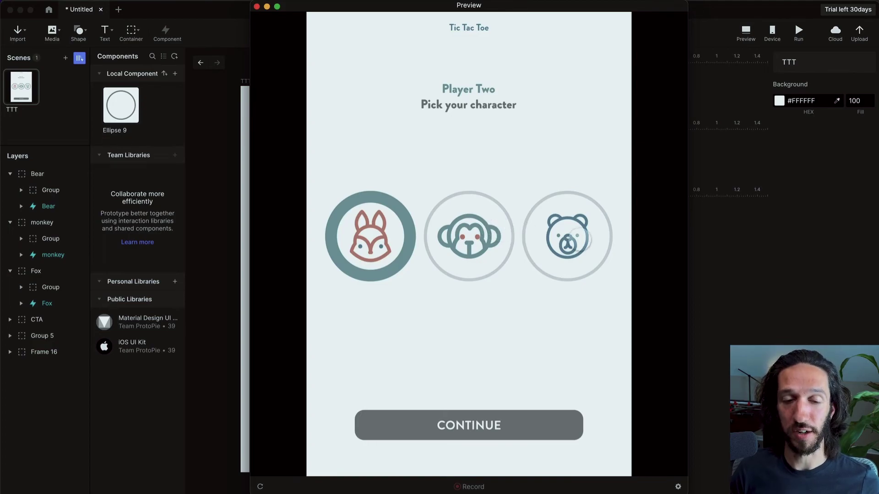
pyautogui.click(575, 237)
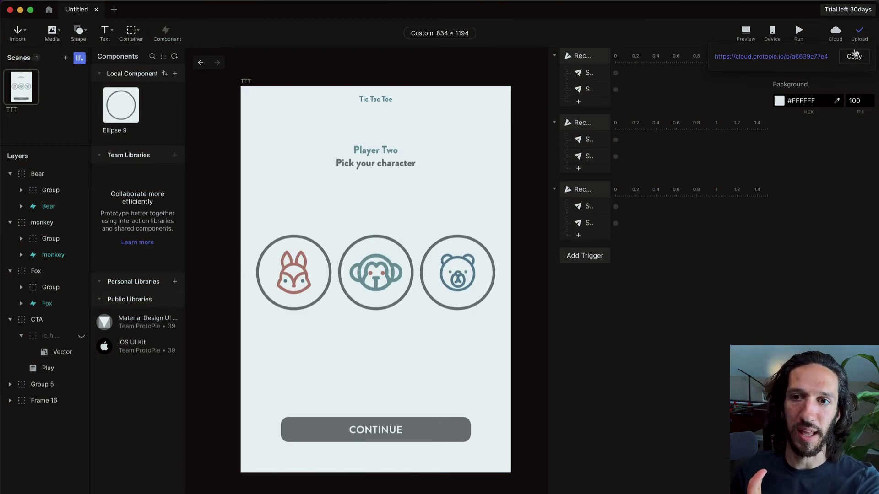
# Step: Copy the uploaded prototype's cloud share link
pyautogui.click(854, 56)
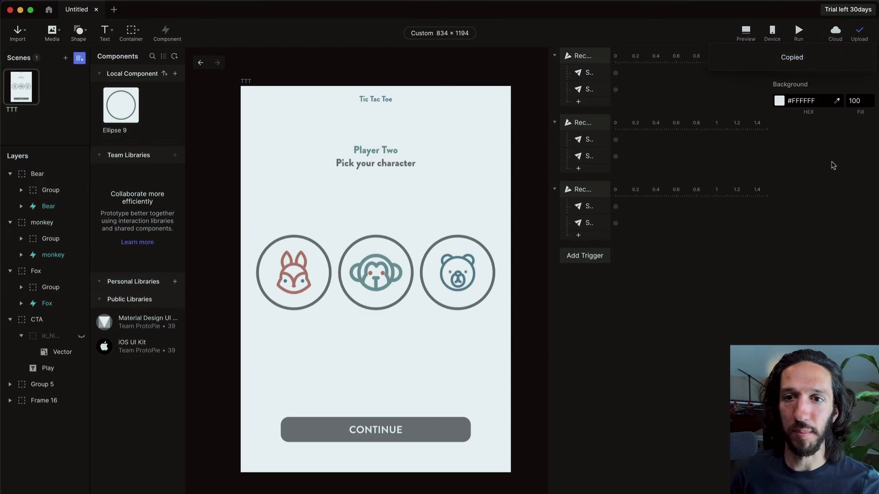
pyautogui.click(833, 165)
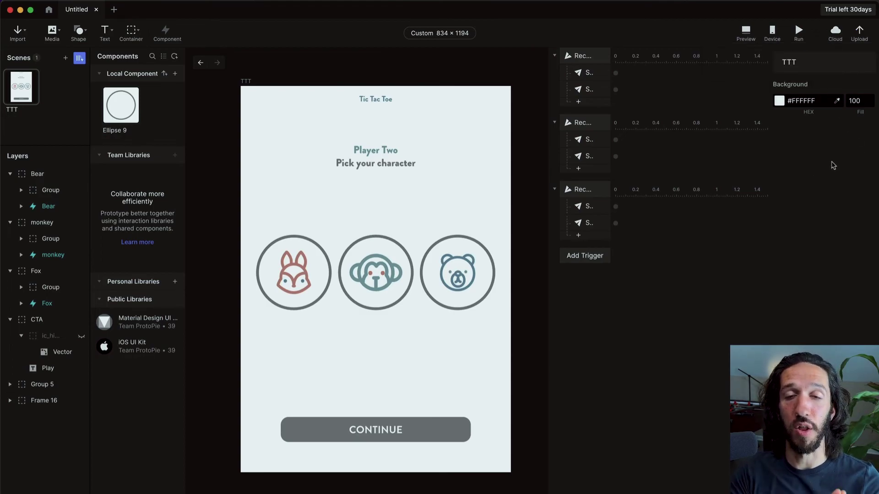